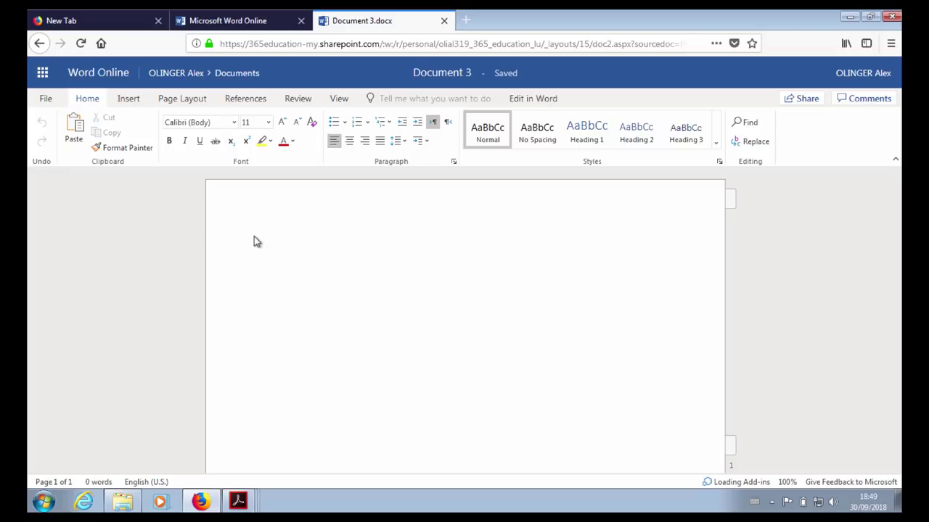
# Leave the blank Document 3 and open the Office 365 home page through the list of Office apps
pyautogui.click(256, 241)
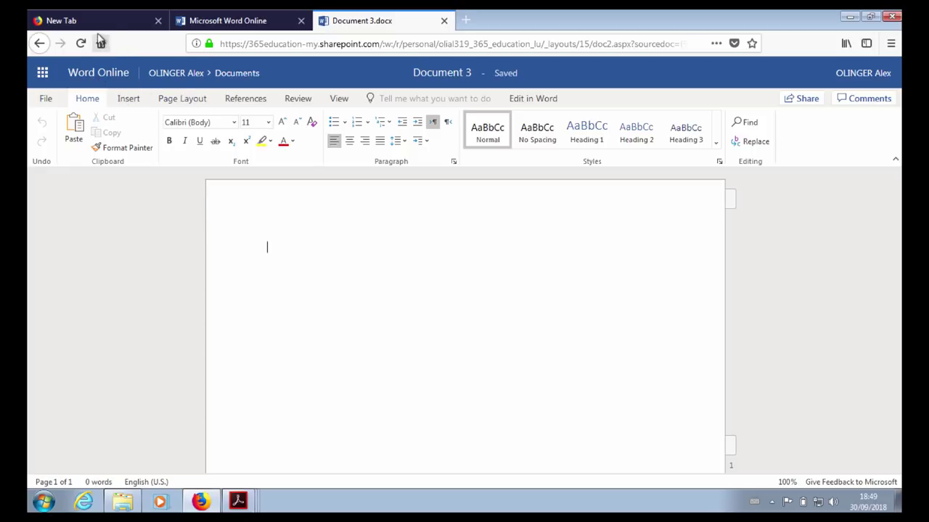
pyautogui.moveTo(201, 501)
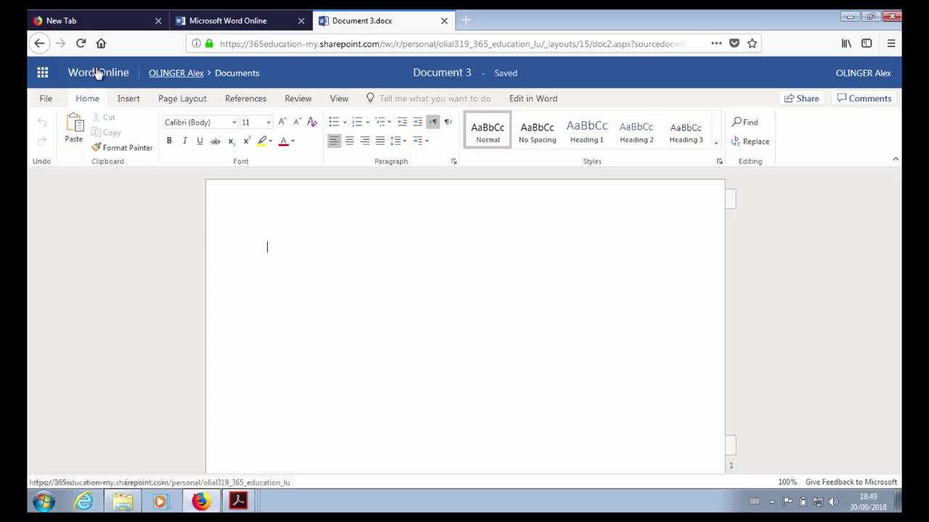
pyautogui.click(43, 73)
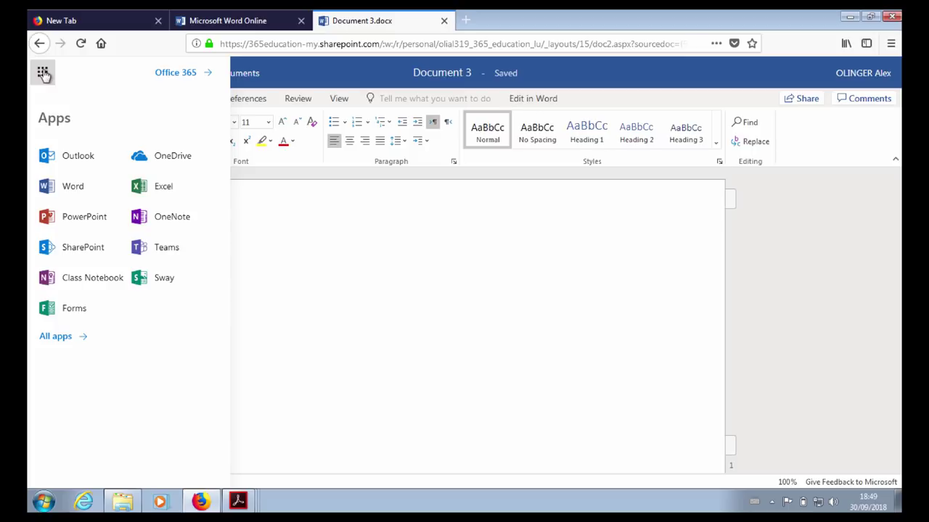
pyautogui.click(43, 73)
pyautogui.click(43, 74)
pyautogui.click(43, 73)
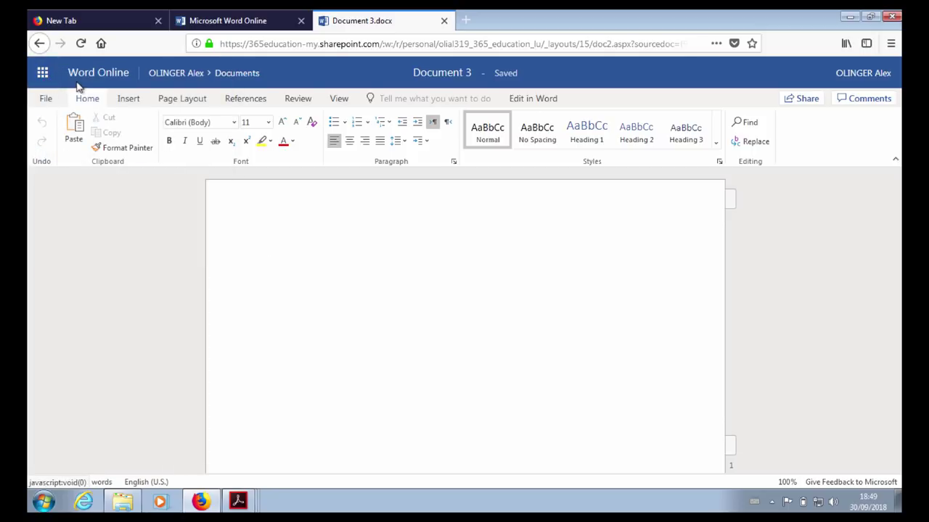
pyautogui.click(43, 74)
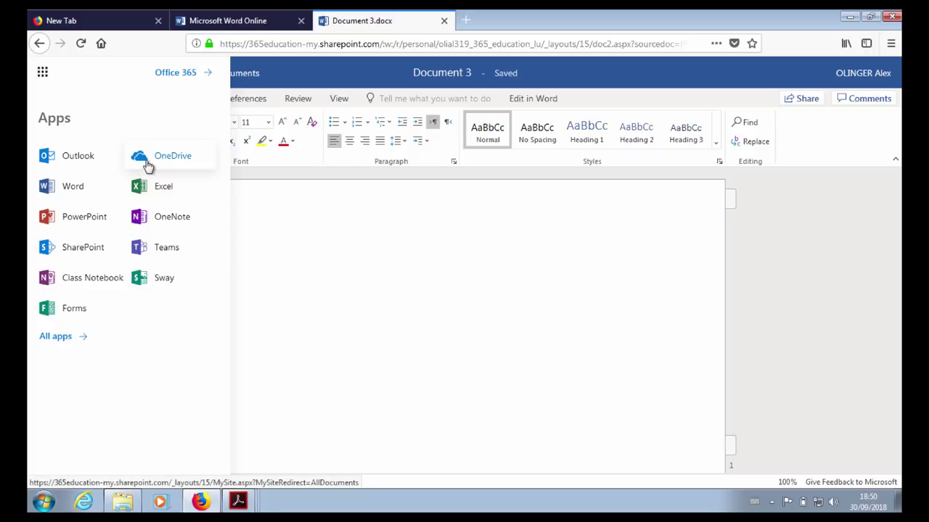
pyautogui.click(173, 75)
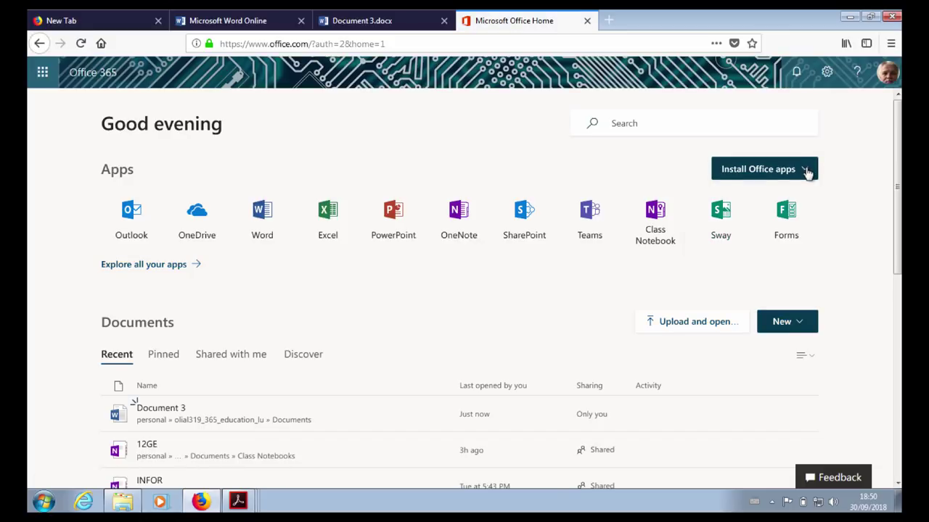
# Download the Office 2016 installer from the Office 365 home page and save the setup file
pyautogui.click(806, 170)
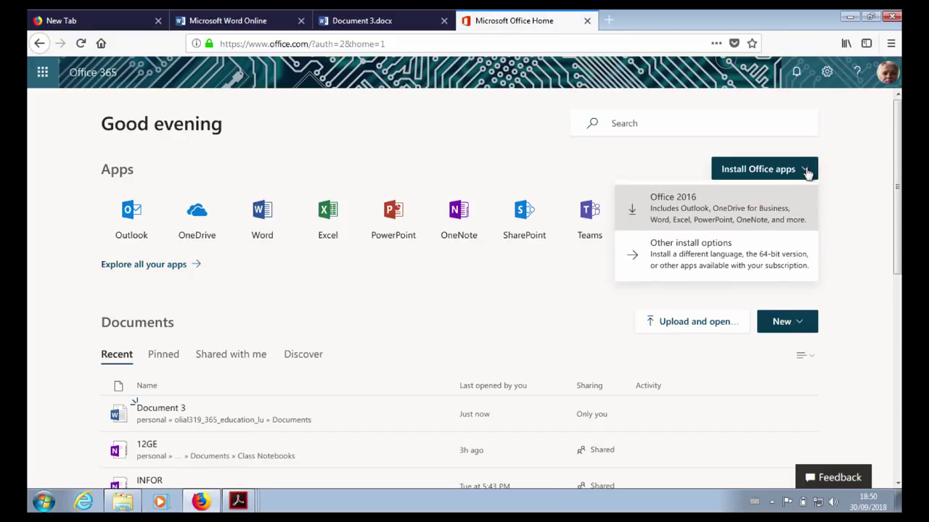
pyautogui.click(759, 217)
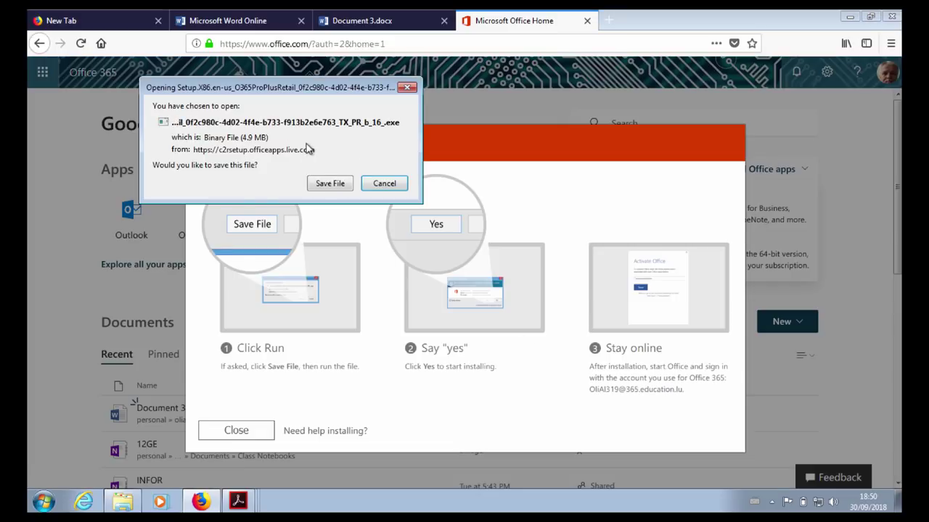
pyautogui.click(324, 186)
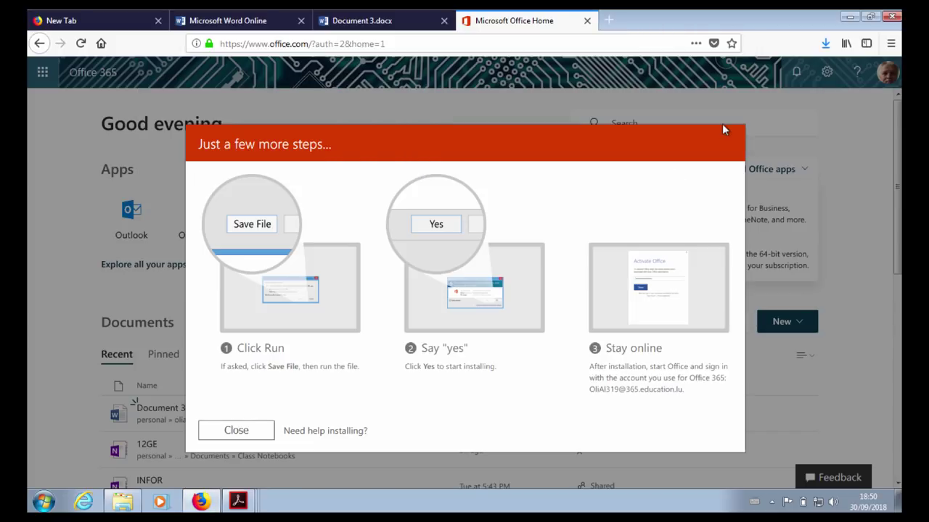
# Try running the downloaded Office setup file, decline its request to change the computer, and close the installation instructions
pyautogui.click(825, 44)
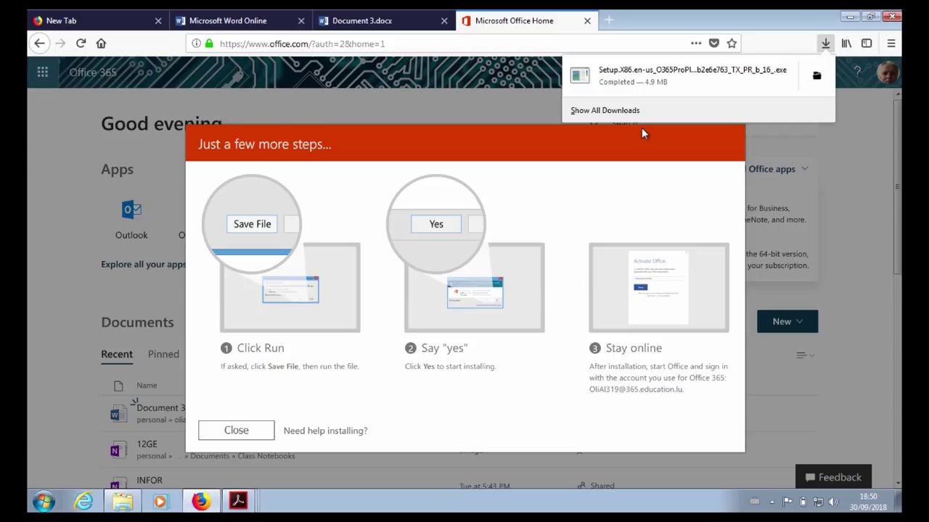
pyautogui.click(605, 84)
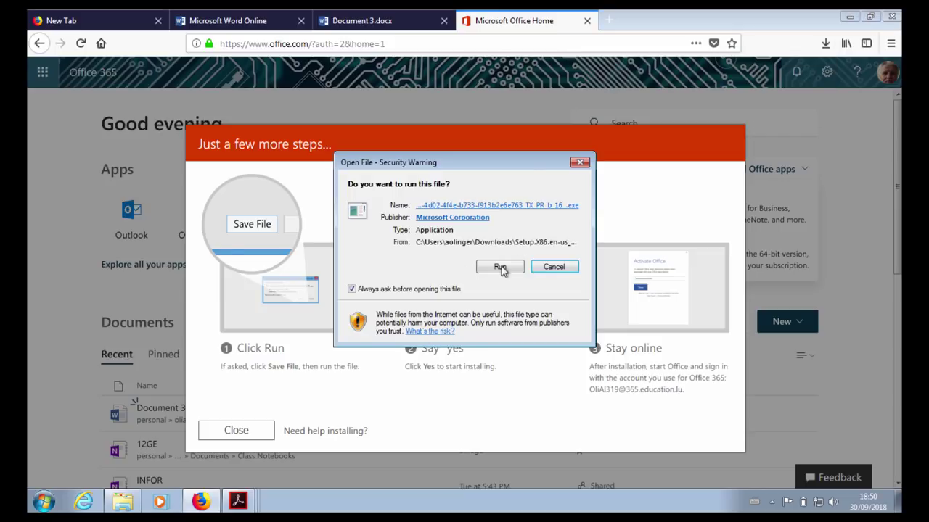
pyautogui.click(499, 267)
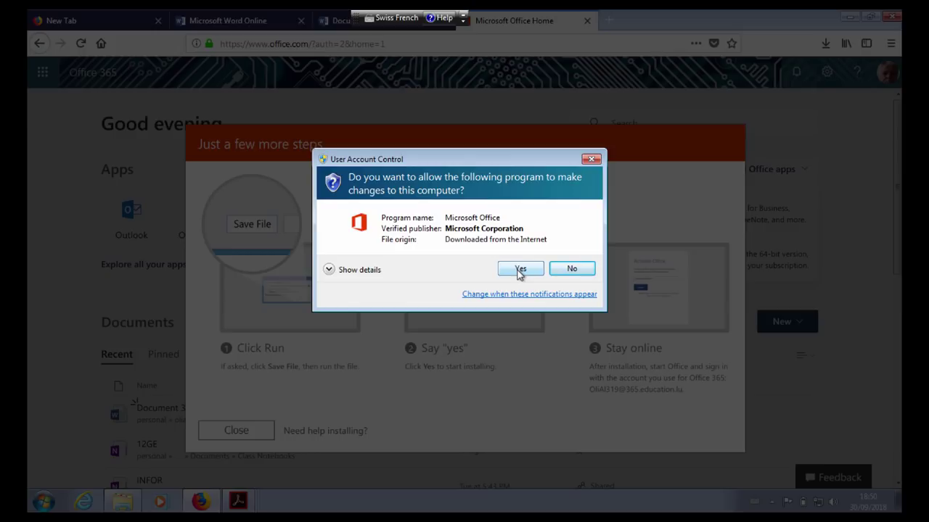
pyautogui.click(574, 272)
pyautogui.click(562, 271)
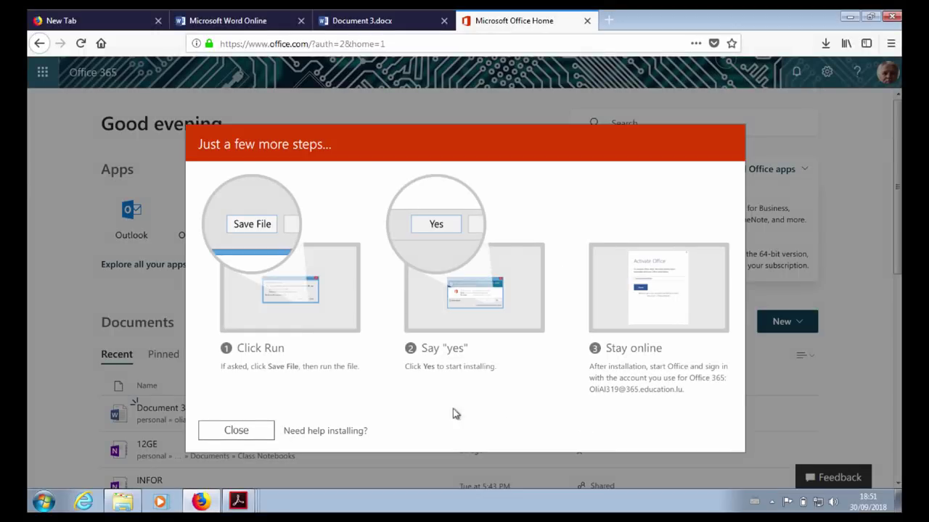
pyautogui.click(264, 431)
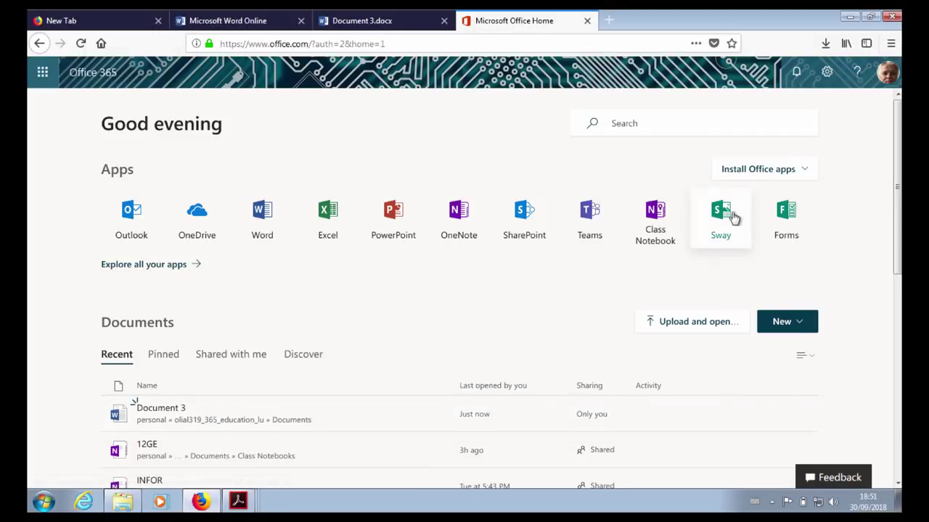
# Download the Office 2016 installer a second time and save the setup file
pyautogui.click(802, 180)
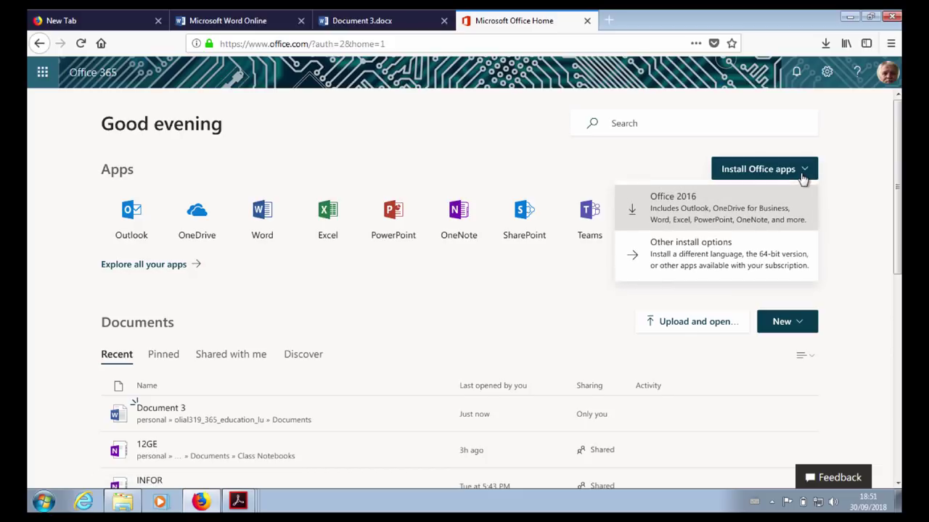
pyautogui.click(711, 216)
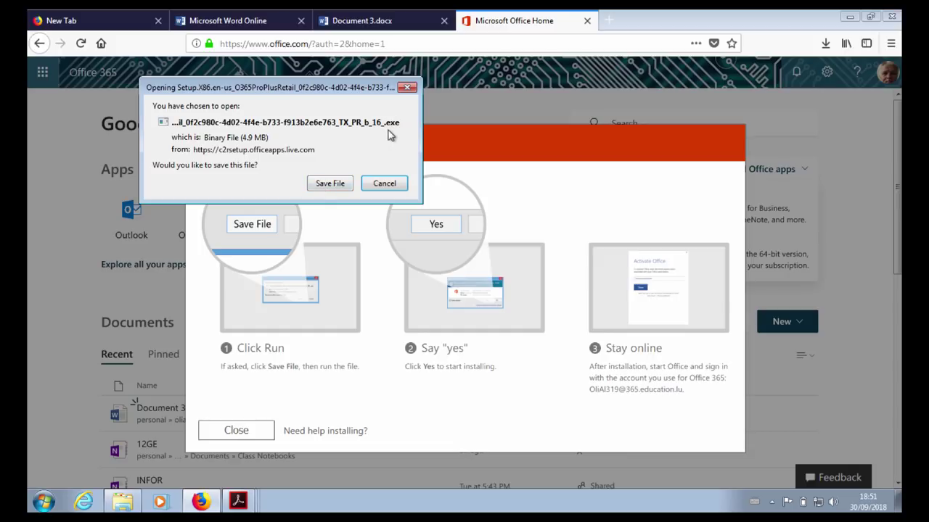
pyautogui.click(345, 187)
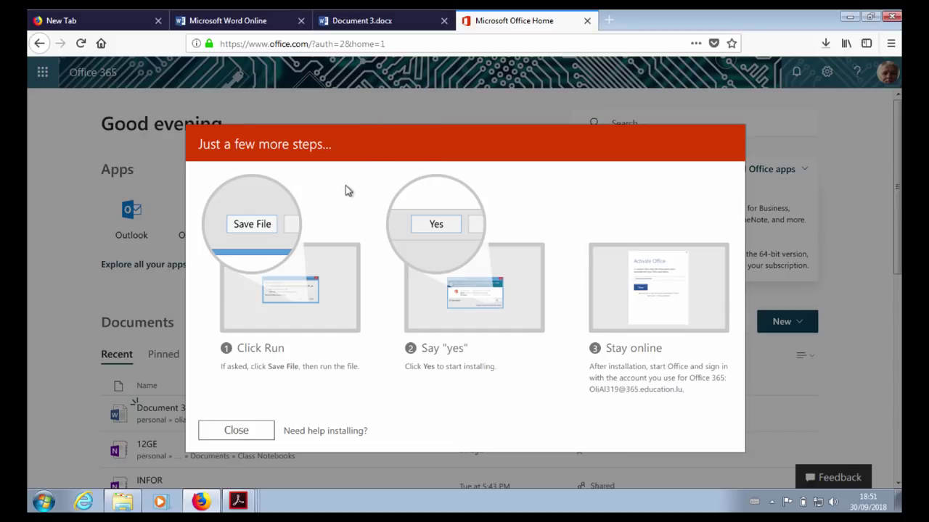
# Show the Downloads folder in Windows Explorer and widen the Name column to fit the full setup file names
pyautogui.click(825, 43)
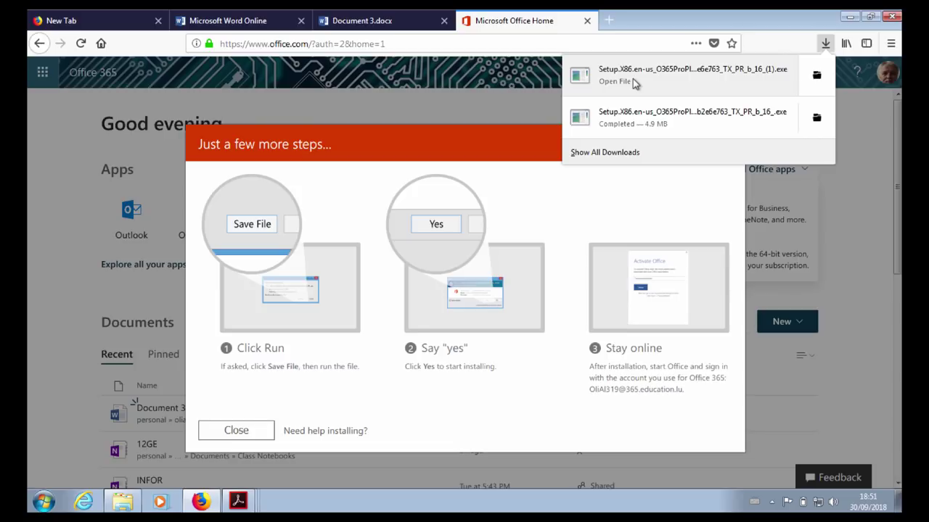
pyautogui.click(121, 505)
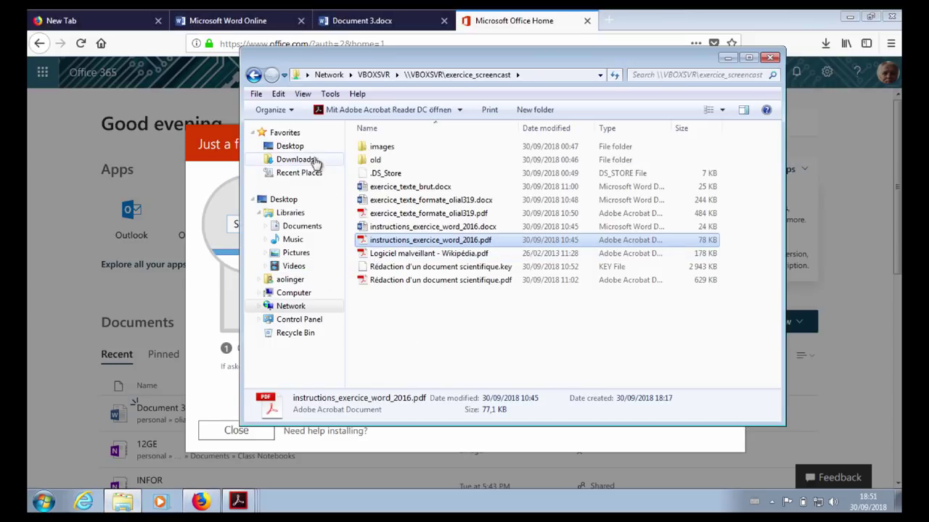
pyautogui.click(298, 160)
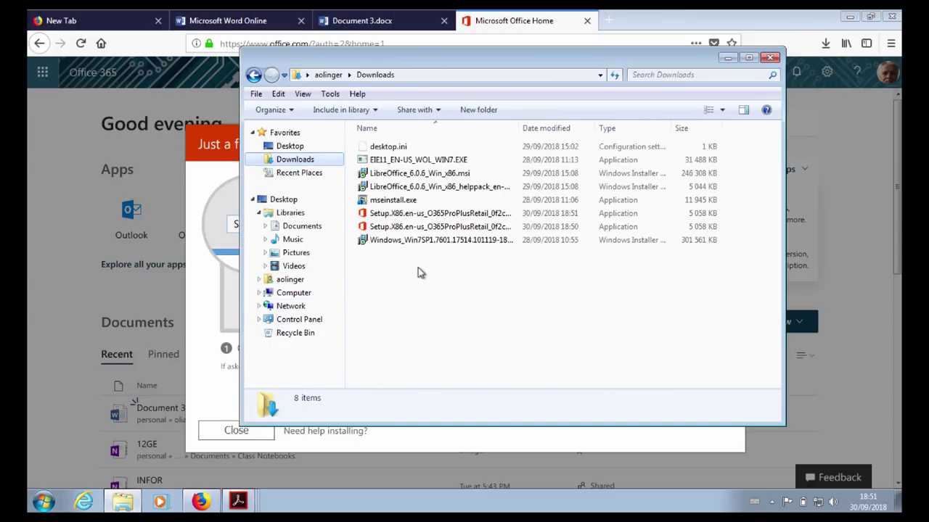
pyautogui.moveTo(517, 130); pyautogui.dragTo(733, 126)
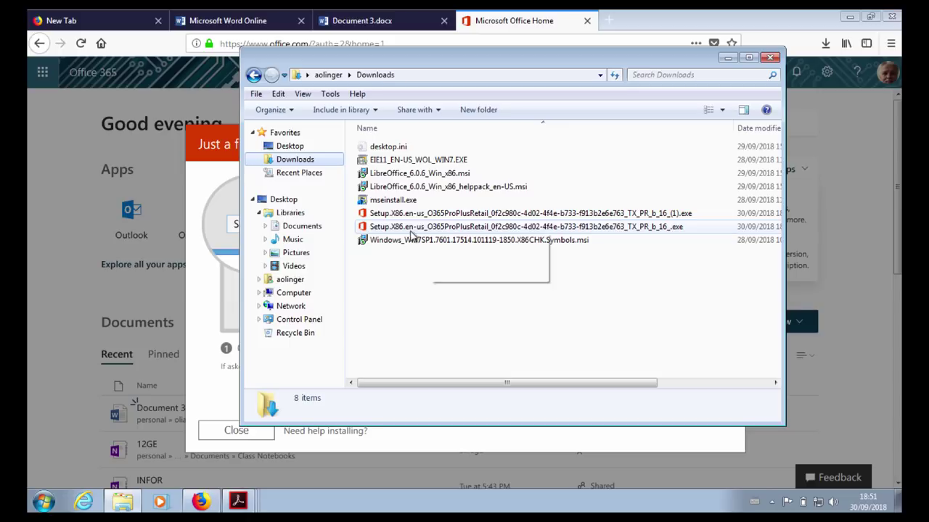
# Start the desktop application Word 2016 from the list of installed programs
pyautogui.click(43, 501)
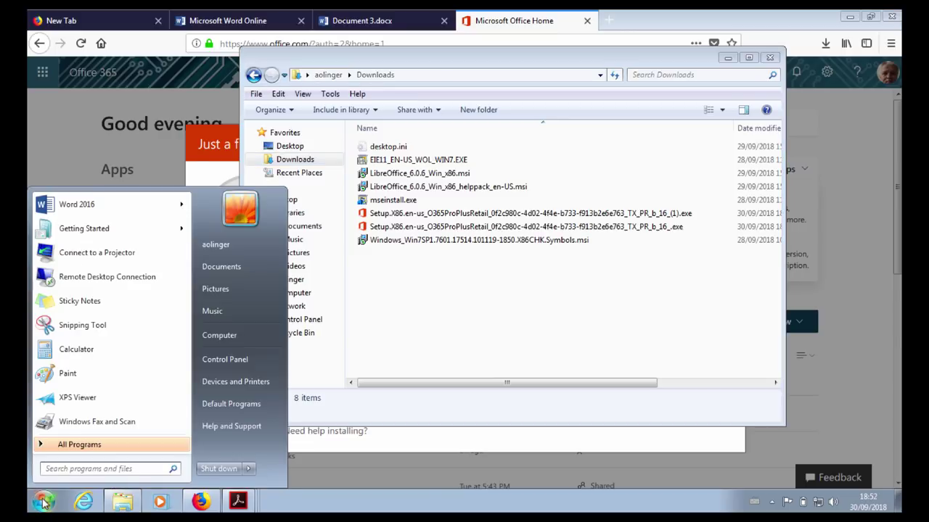
pyautogui.click(74, 448)
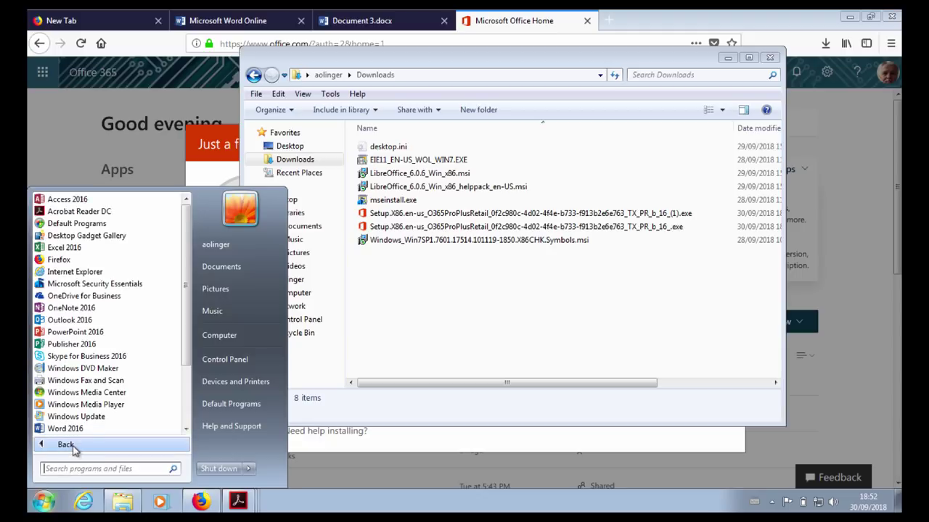
pyautogui.moveTo(187, 330); pyautogui.dragTo(185, 377)
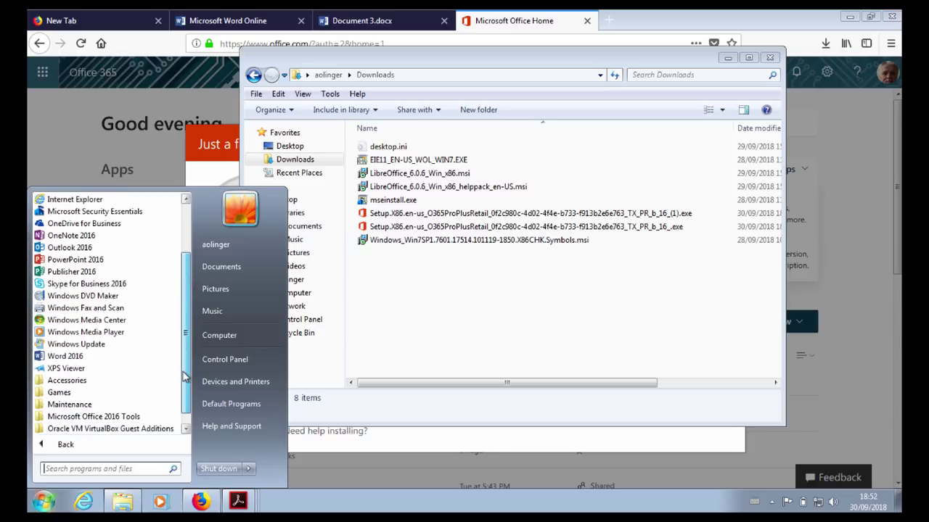
pyautogui.click(77, 357)
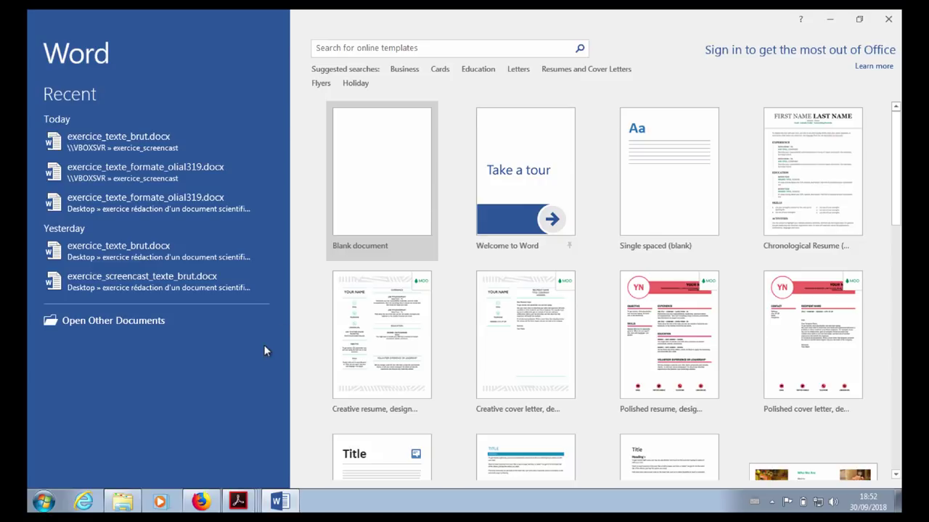
# Switch to instructions_exercice_word_2016.pdf in Acrobat Reader and read the exercise instructions from section 0 to section 1.1
pyautogui.moveTo(123, 501)
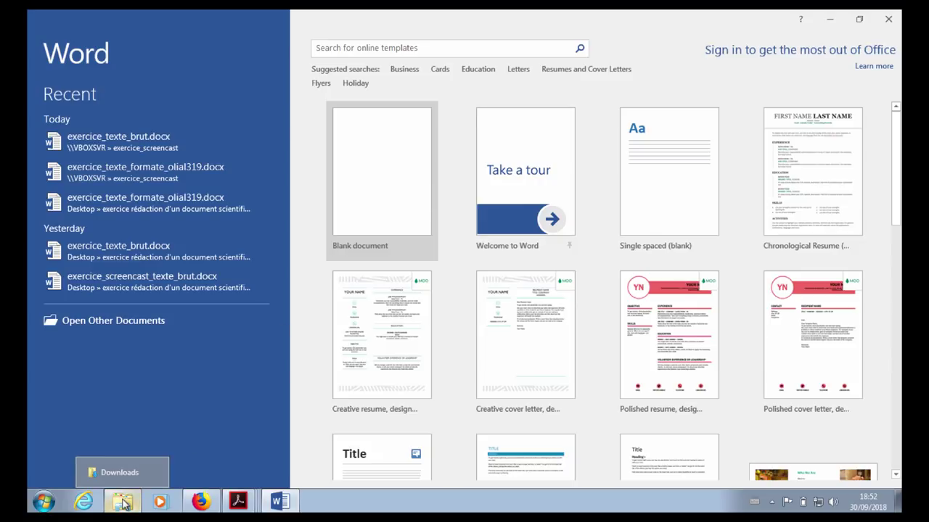
pyautogui.moveTo(239, 502)
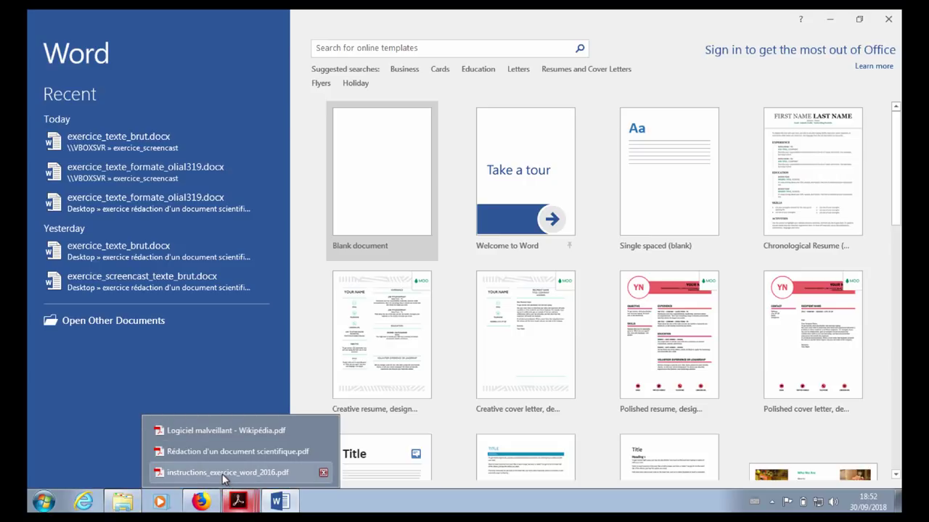
pyautogui.click(223, 474)
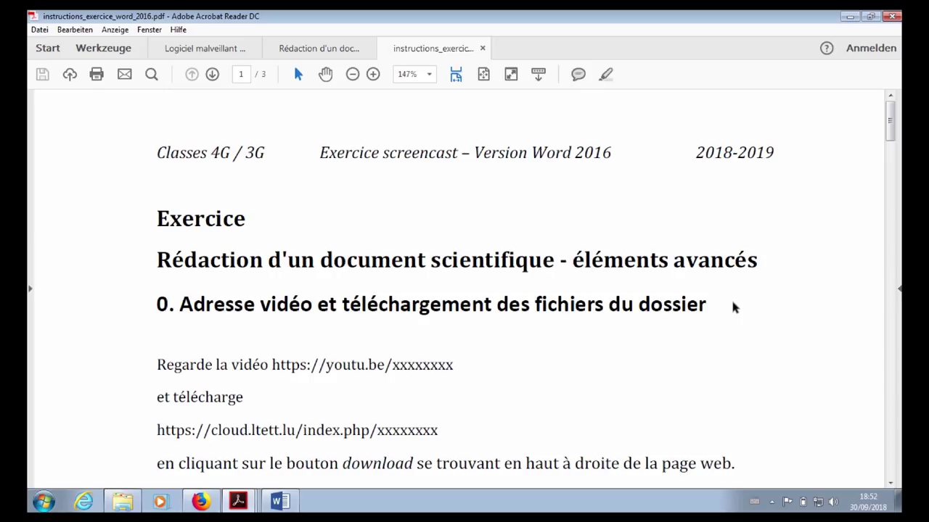
pyautogui.scroll(-1, 732, 307)
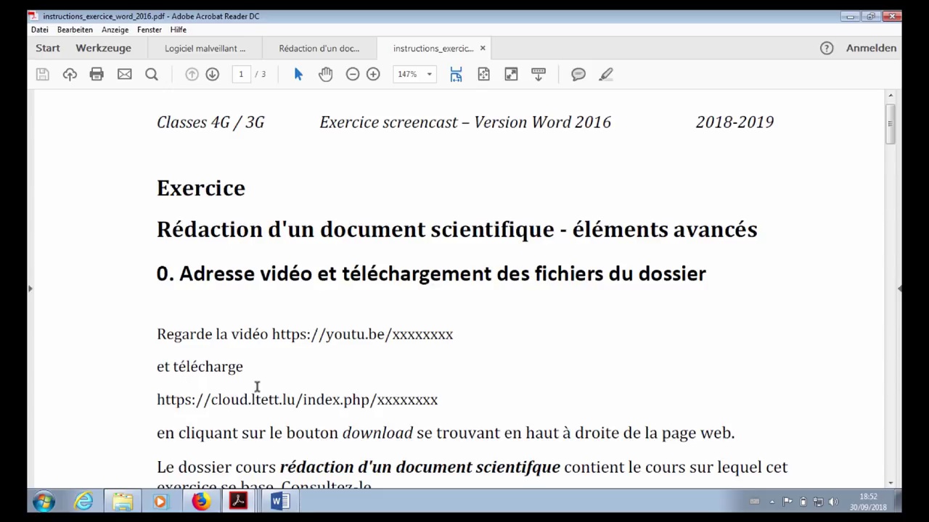
pyautogui.scroll(-1, 537, 383)
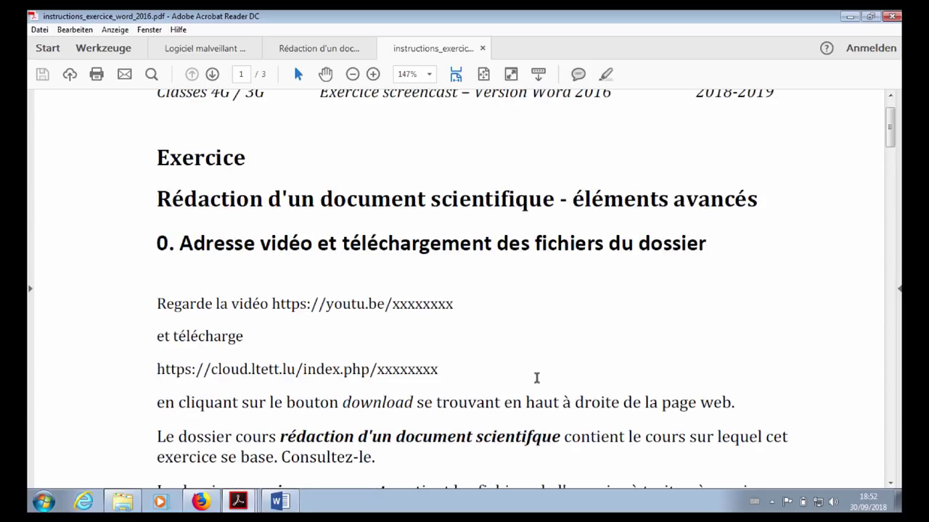
pyautogui.click(890, 485)
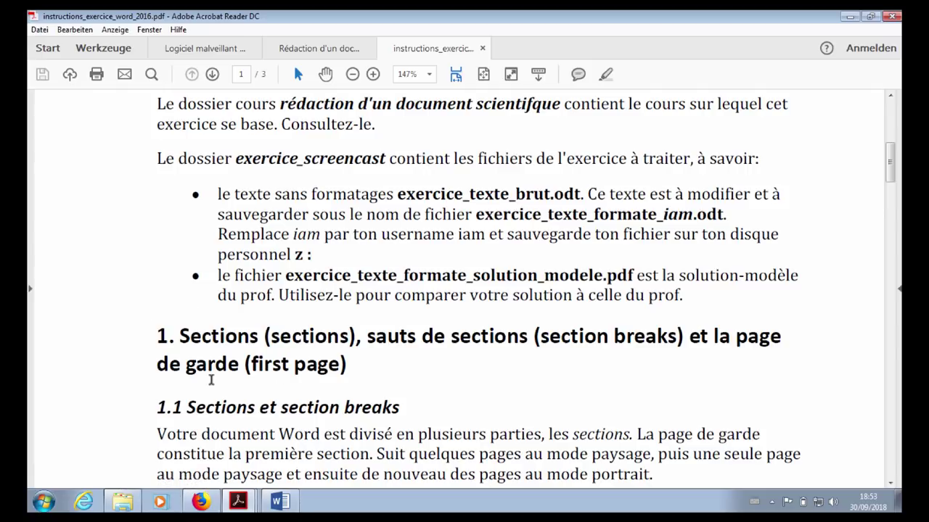
# View the topic list in Rédaction d'un document scientifique.pdf, and bring the Windows Explorer window back to the front
pyautogui.click(239, 501)
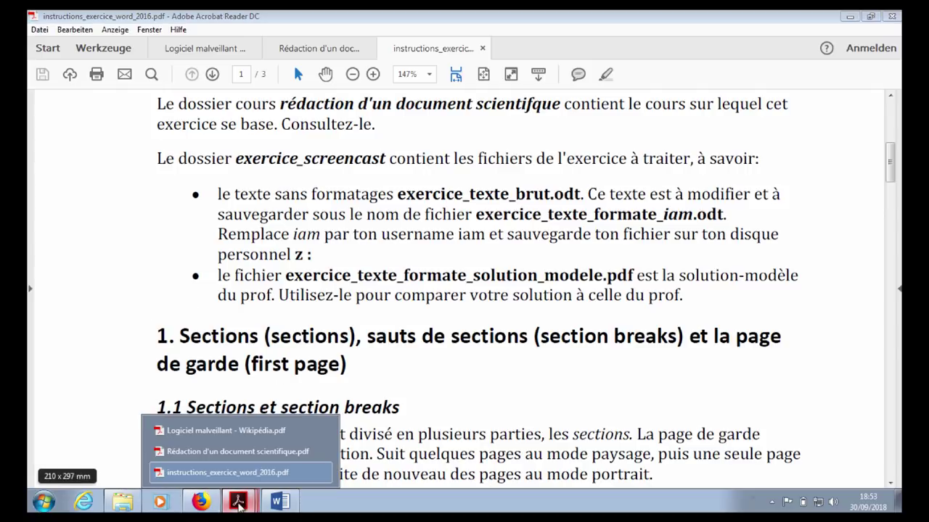
pyautogui.click(215, 455)
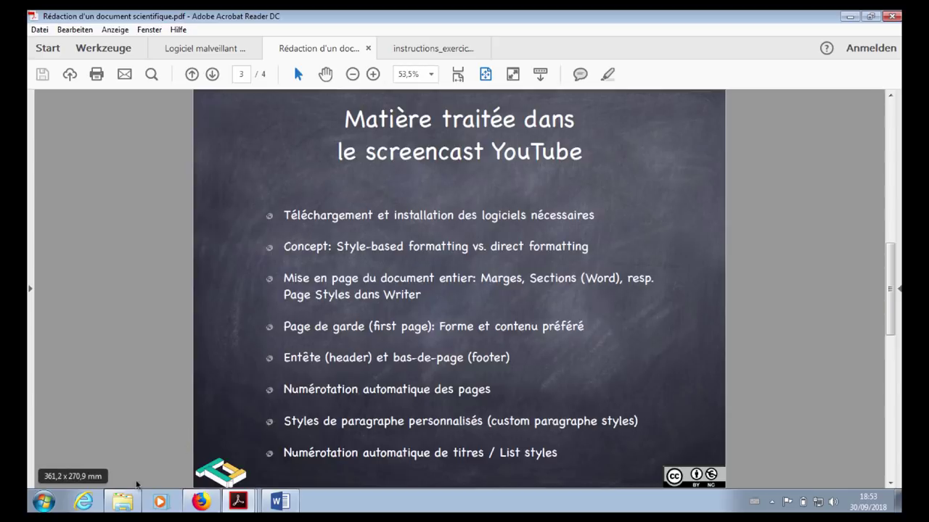
pyautogui.moveTo(122, 506)
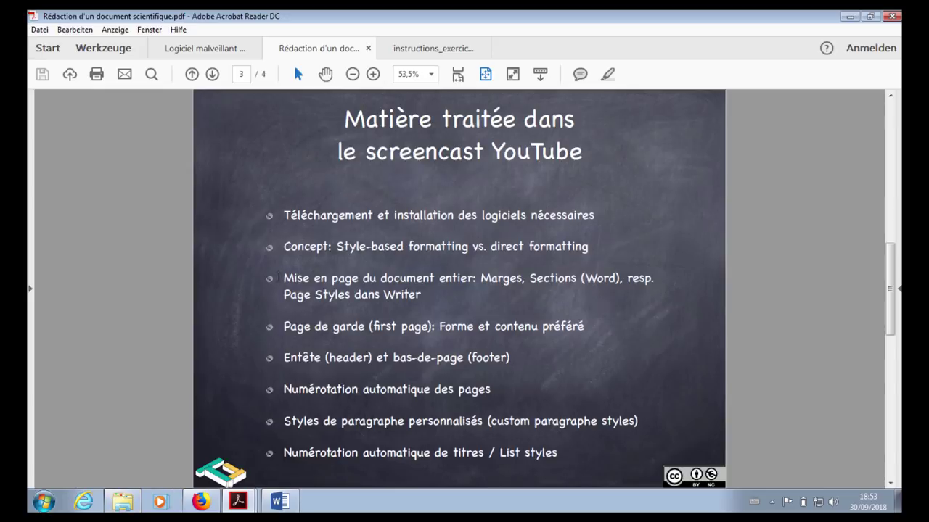
pyautogui.click(122, 502)
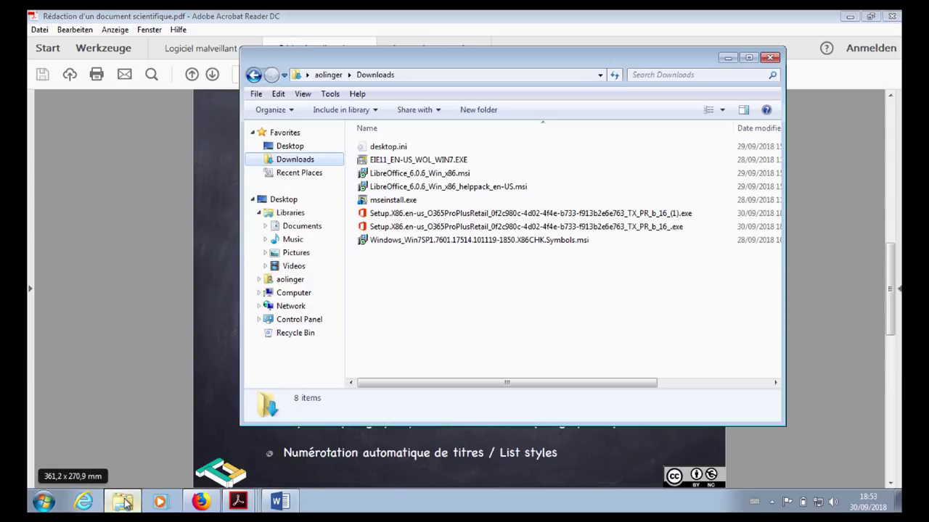
# Open exercice_texte_formate_olial319.docx from the exercice_screencast share on the network computer VBOXSVR
pyautogui.click(294, 295)
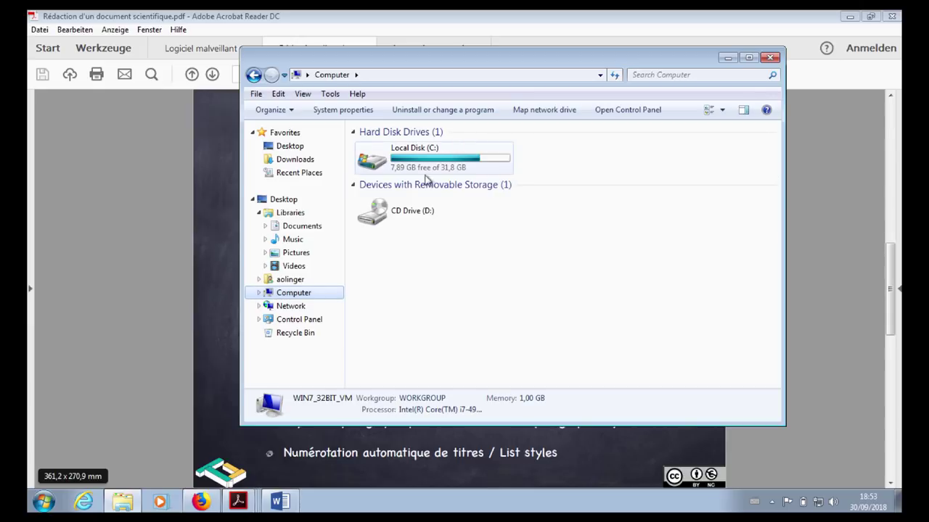
pyautogui.click(291, 308)
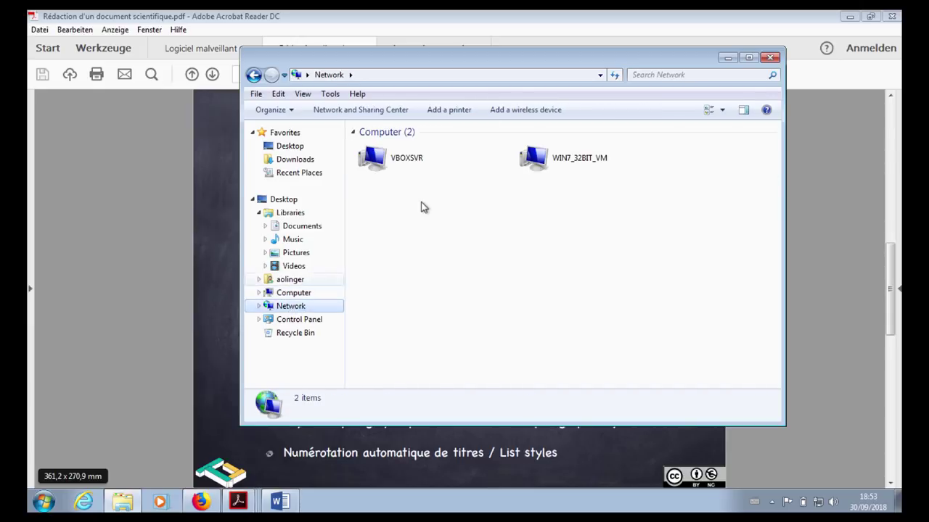
pyautogui.doubleClick(398, 172)
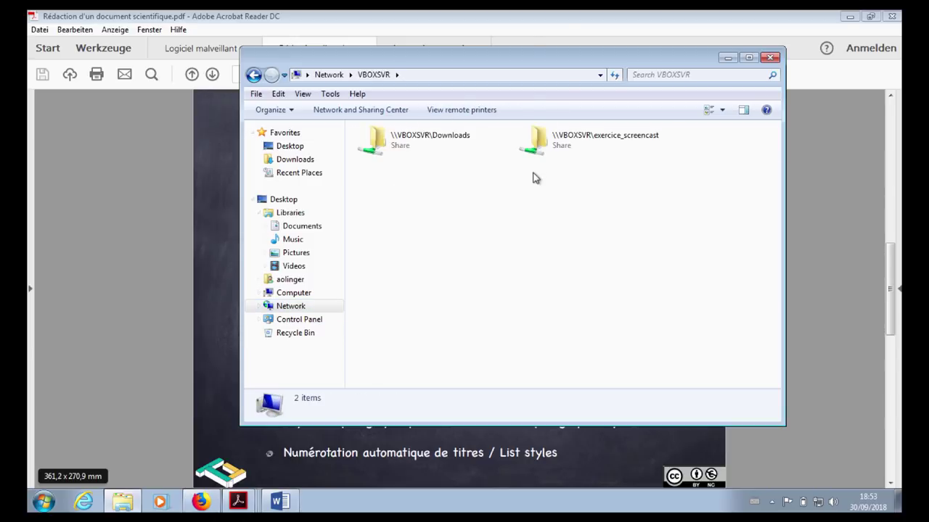
pyautogui.doubleClick(541, 151)
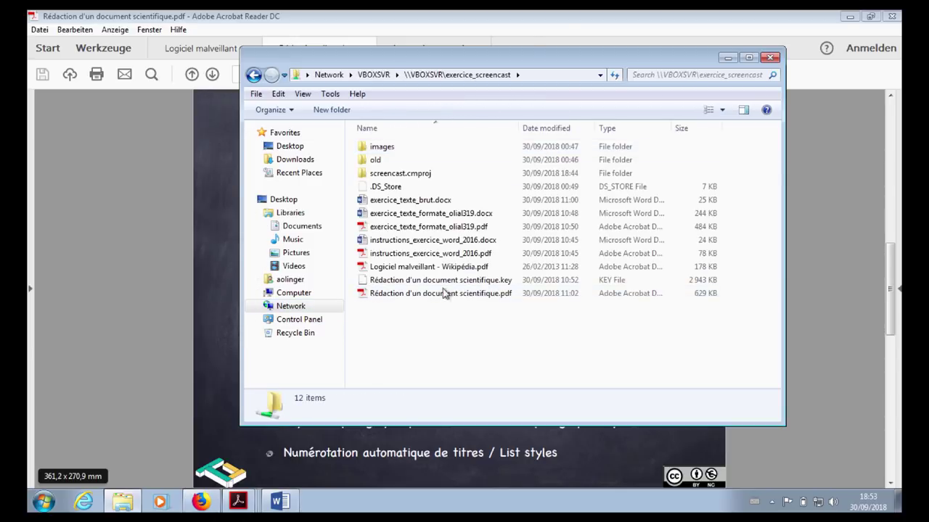
pyautogui.doubleClick(431, 214)
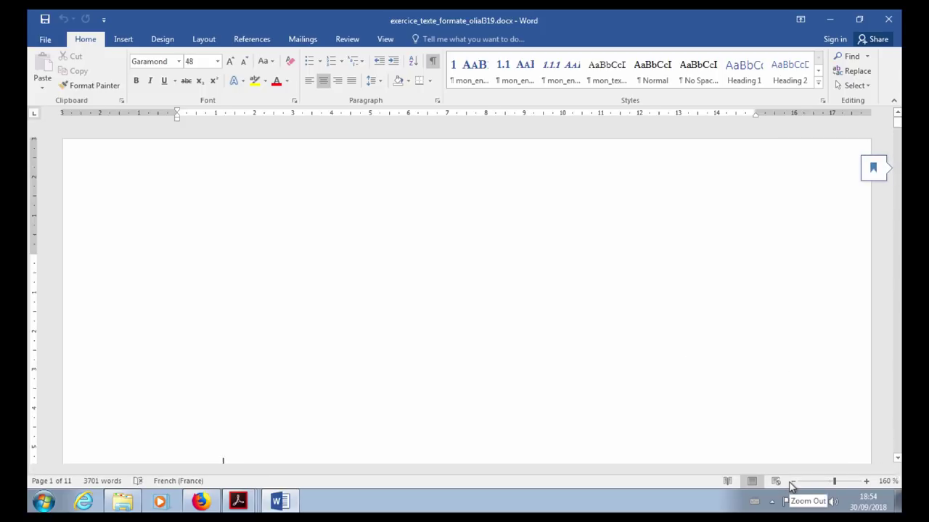
# Set the document zoom to 100% and view the title page with its title and student details
pyautogui.click(791, 482)
pyautogui.click(791, 482)
pyautogui.click(791, 482)
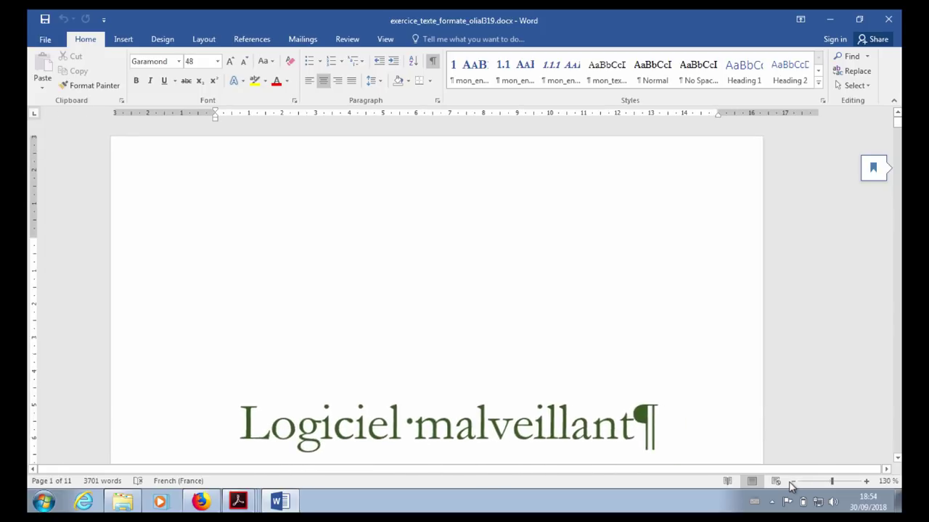
pyautogui.click(790, 482)
pyautogui.click(791, 482)
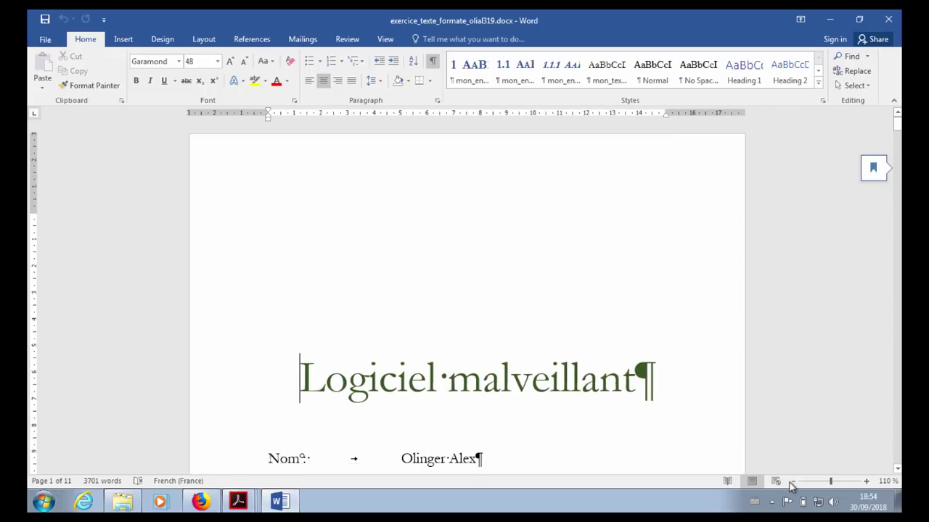
pyautogui.click(791, 482)
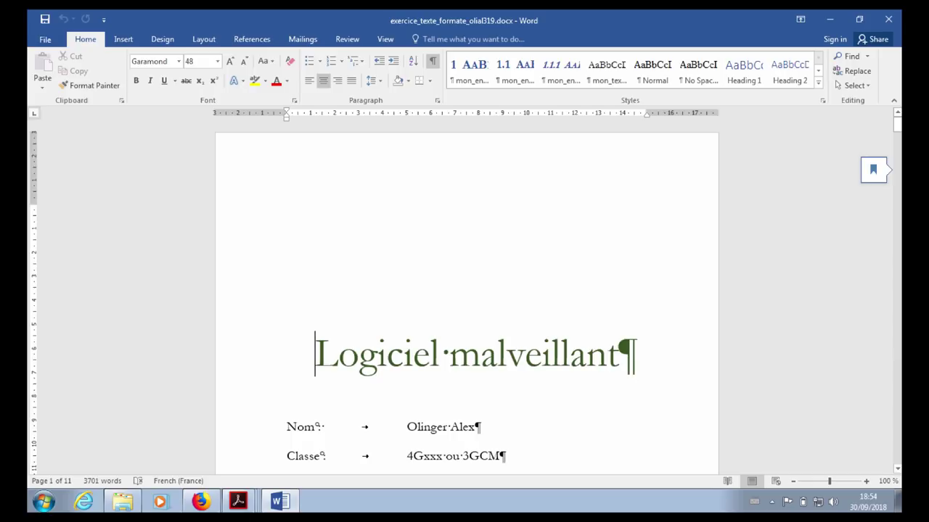
pyautogui.click(898, 470)
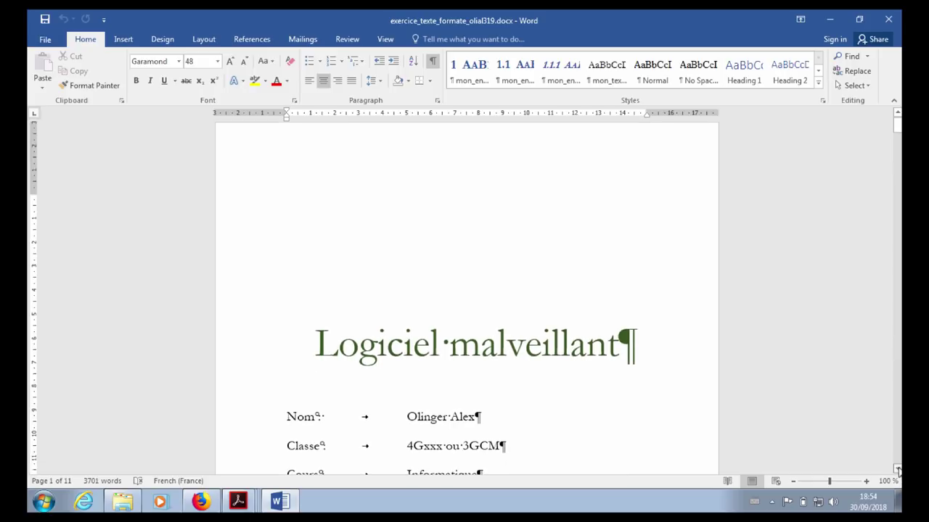
pyautogui.click(897, 470)
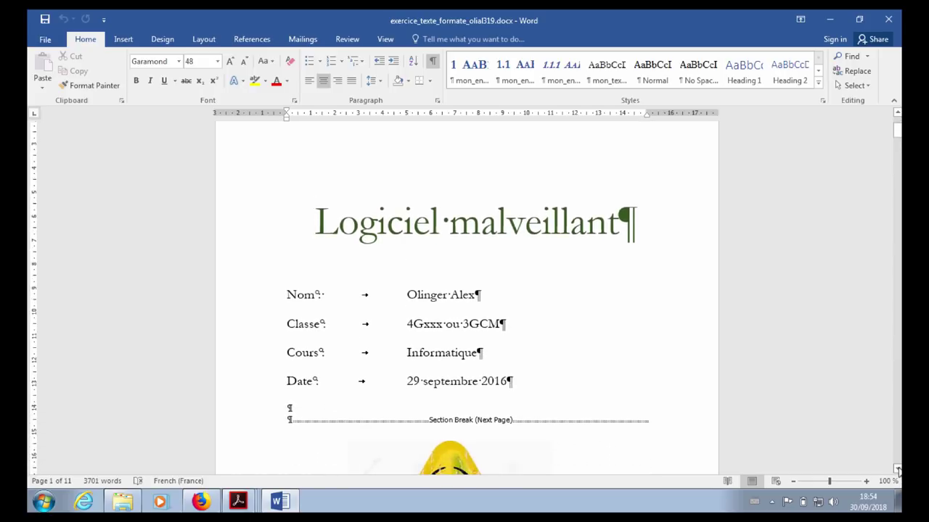
# Hide the paragraph marks and other formatting symbols in the document and view the title page without them
pyautogui.press('Home')
pyautogui.click(468, 71)
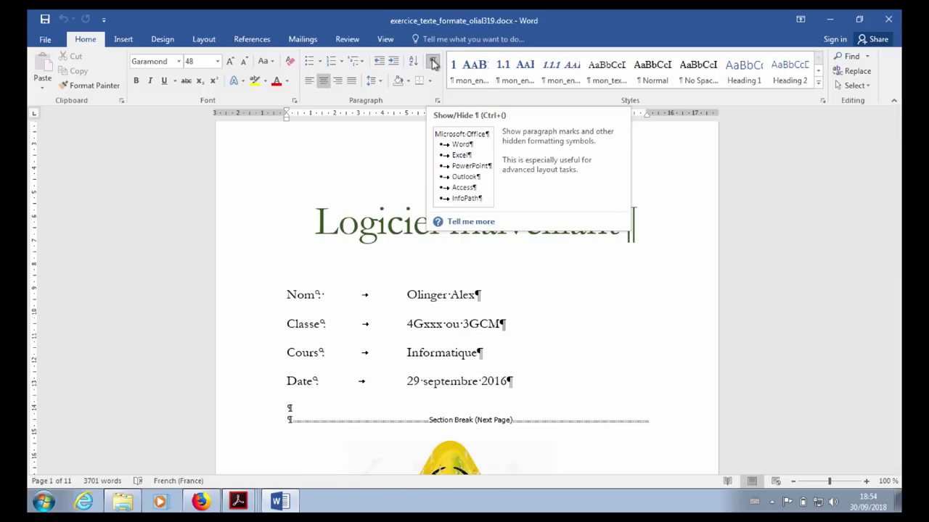
pyautogui.click(433, 64)
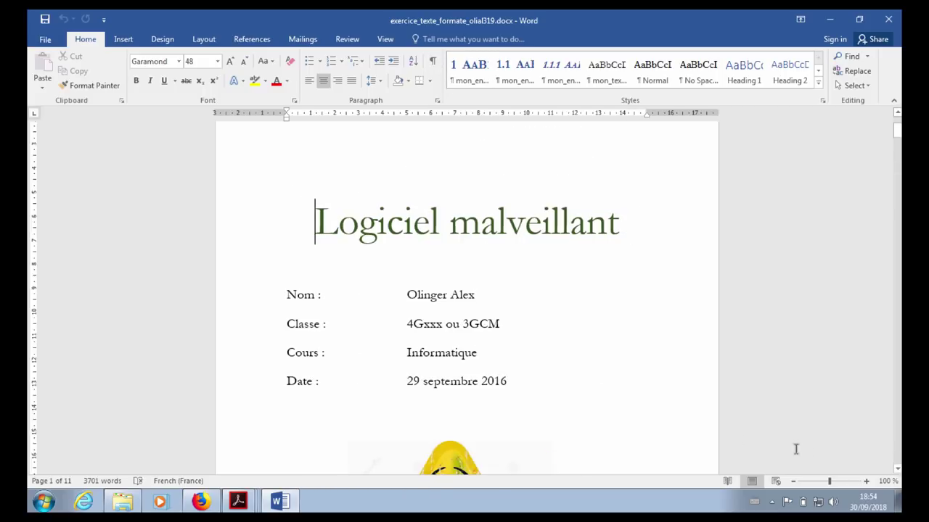
pyautogui.click(896, 468)
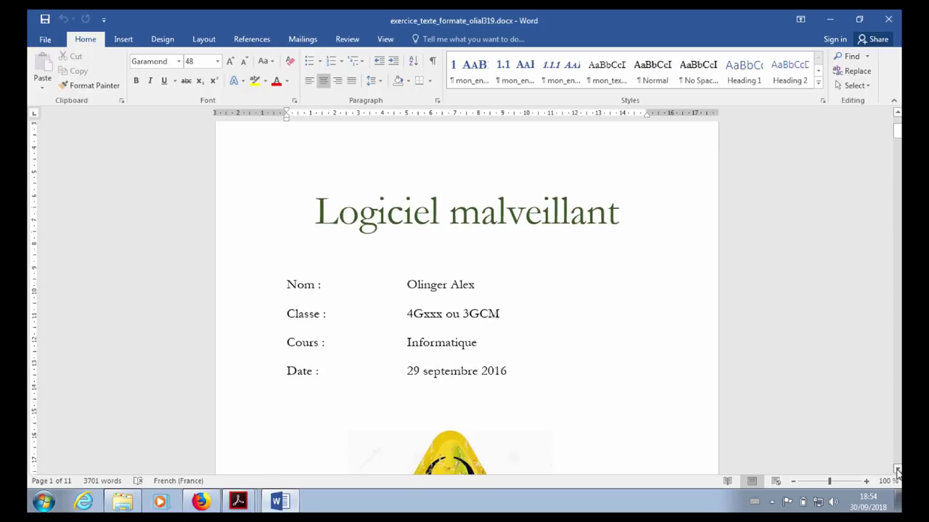
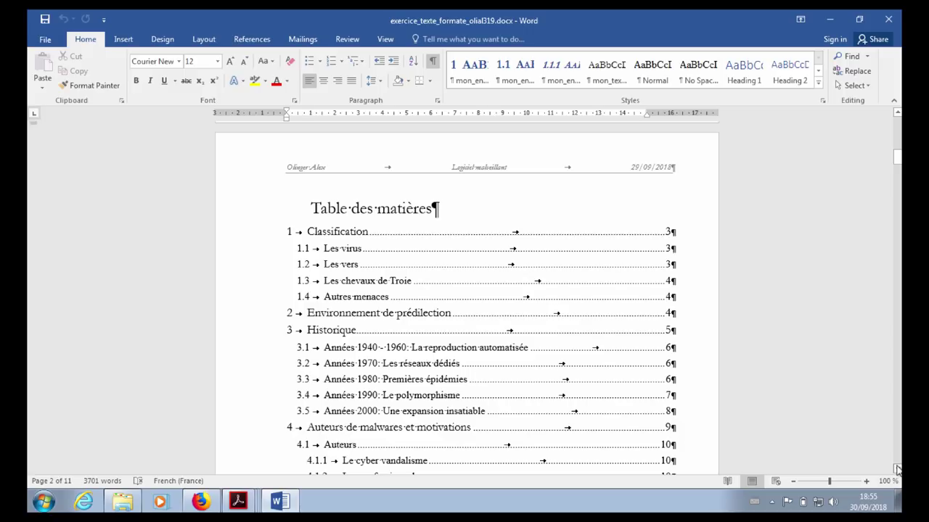
# Examine the page 2 header, the multilevel table of contents and the section break that follows it
pyautogui.click(897, 470)
pyautogui.click(897, 470)
pyautogui.click(897, 470)
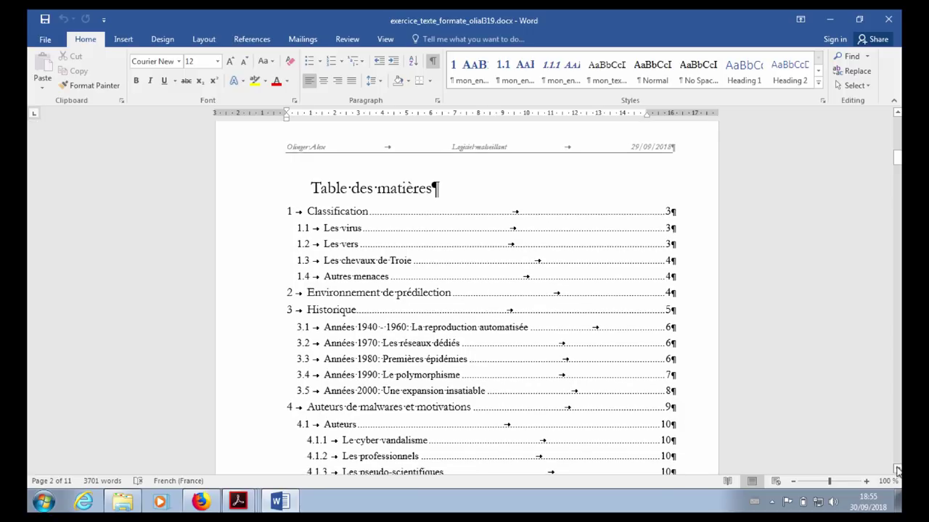
pyautogui.click(896, 470)
pyautogui.click(897, 470)
pyautogui.click(896, 470)
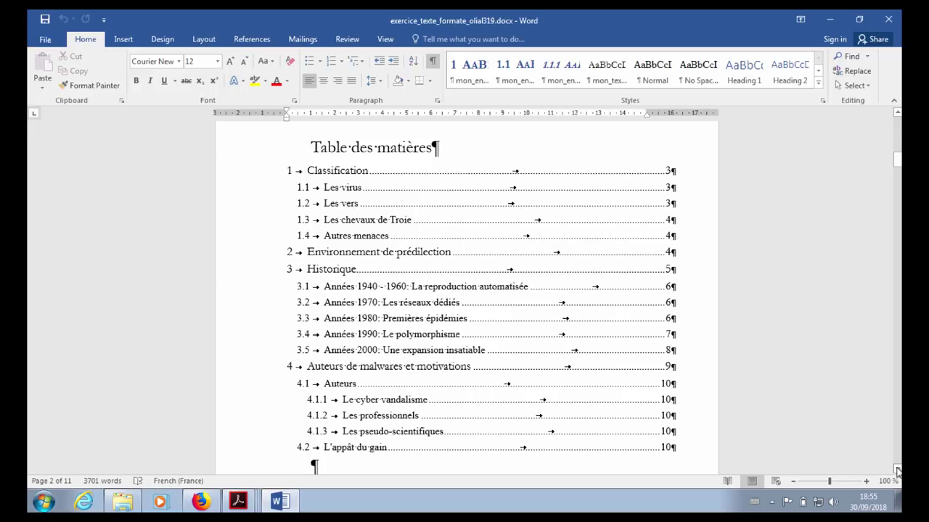
pyautogui.click(897, 470)
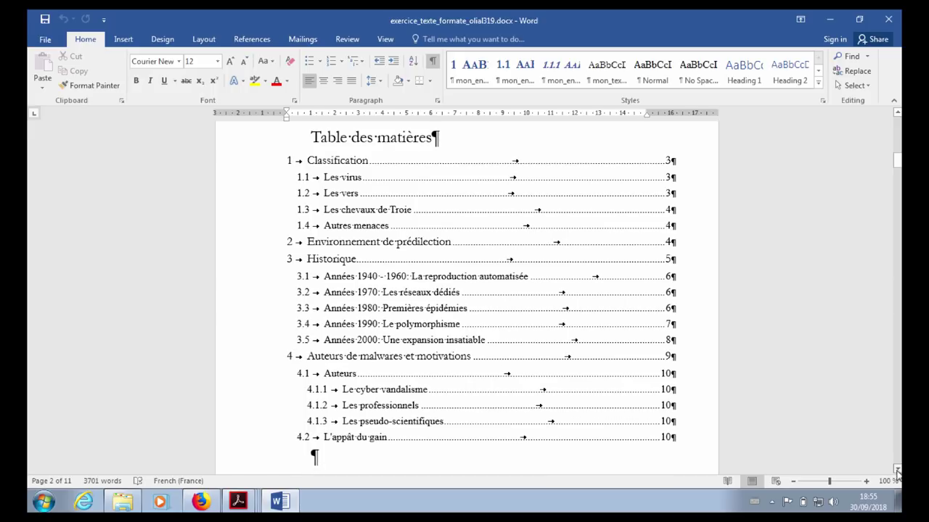
pyautogui.click(897, 470)
pyautogui.click(896, 470)
pyautogui.click(896, 470)
pyautogui.click(897, 470)
pyautogui.click(897, 471)
pyautogui.click(896, 470)
pyautogui.click(896, 470)
pyautogui.click(896, 470)
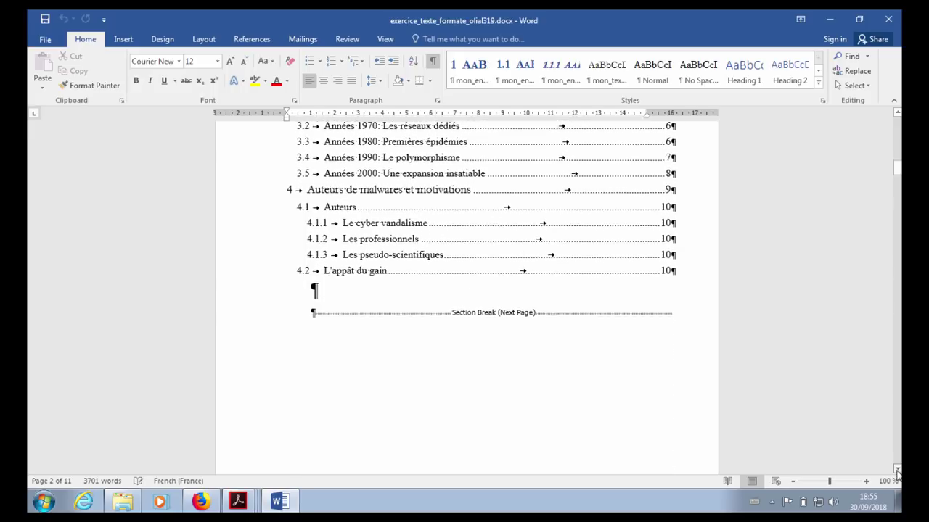
# Examine the page 2 footer, the introductory paragraphs on page 3 and the numbered heading Classification with its bullet list
pyautogui.click(896, 470)
pyautogui.click(897, 470)
pyautogui.click(896, 470)
pyautogui.click(897, 470)
pyautogui.click(897, 470)
pyautogui.click(896, 470)
pyautogui.click(896, 470)
pyautogui.click(897, 470)
pyautogui.click(897, 470)
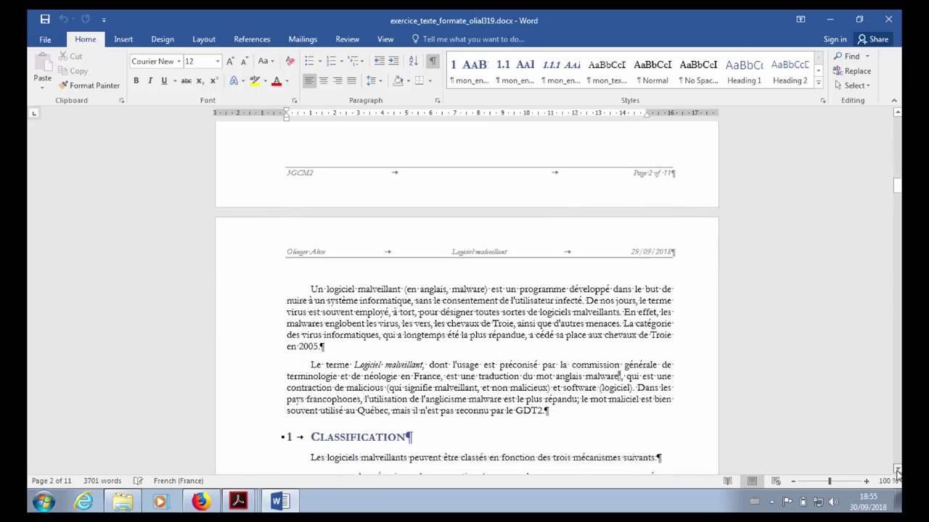
pyautogui.click(896, 470)
pyautogui.click(897, 470)
pyautogui.click(896, 470)
pyautogui.click(897, 470)
pyautogui.click(897, 470)
pyautogui.click(897, 470)
pyautogui.click(897, 470)
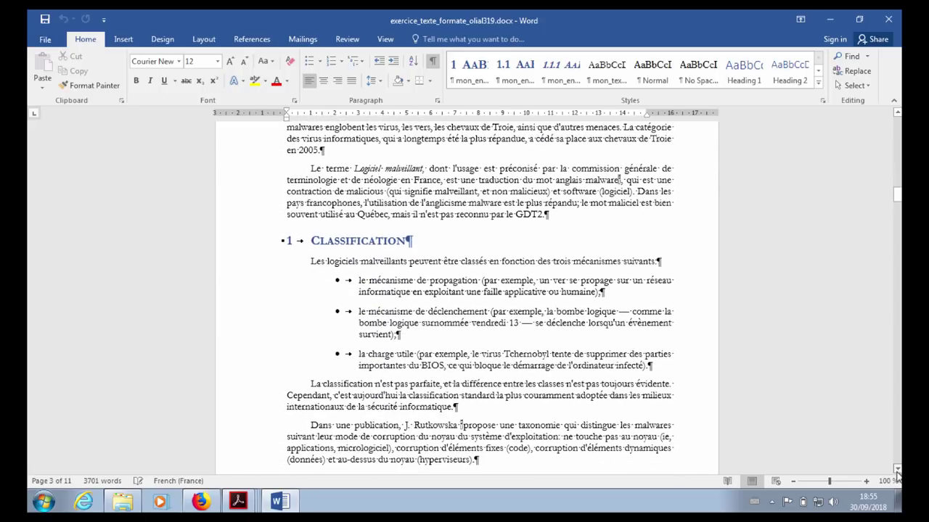
# Examine sections 1.1 Les virus and 1.2 Les vers, the footnotes and the footer on page 3
pyautogui.click(896, 470)
pyautogui.click(897, 470)
pyautogui.click(896, 470)
pyautogui.click(896, 470)
pyautogui.click(897, 470)
pyautogui.click(896, 470)
pyautogui.click(897, 470)
pyautogui.click(897, 470)
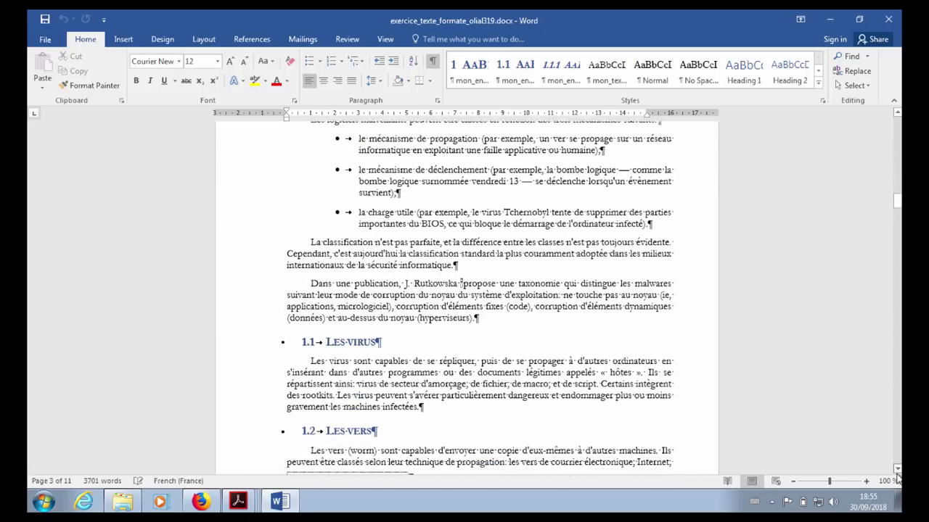
pyautogui.click(896, 470)
pyautogui.click(896, 470)
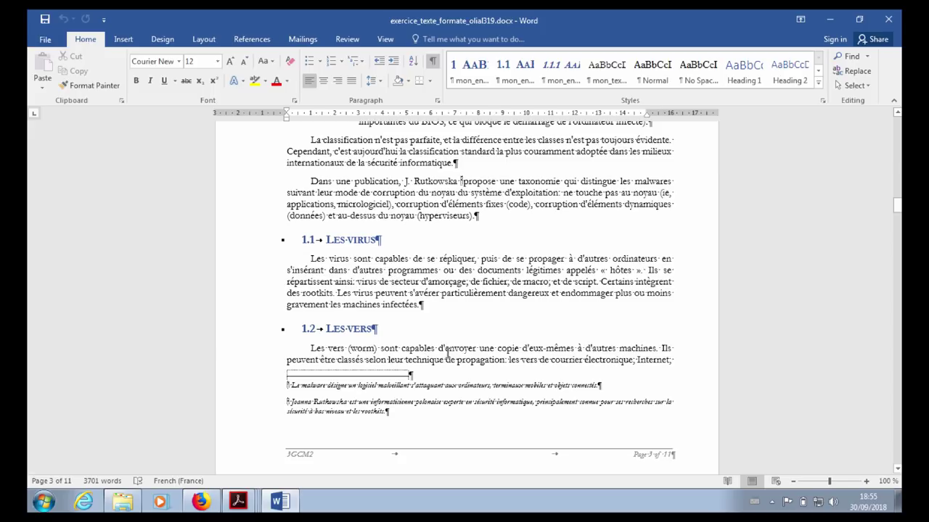
pyautogui.click(897, 470)
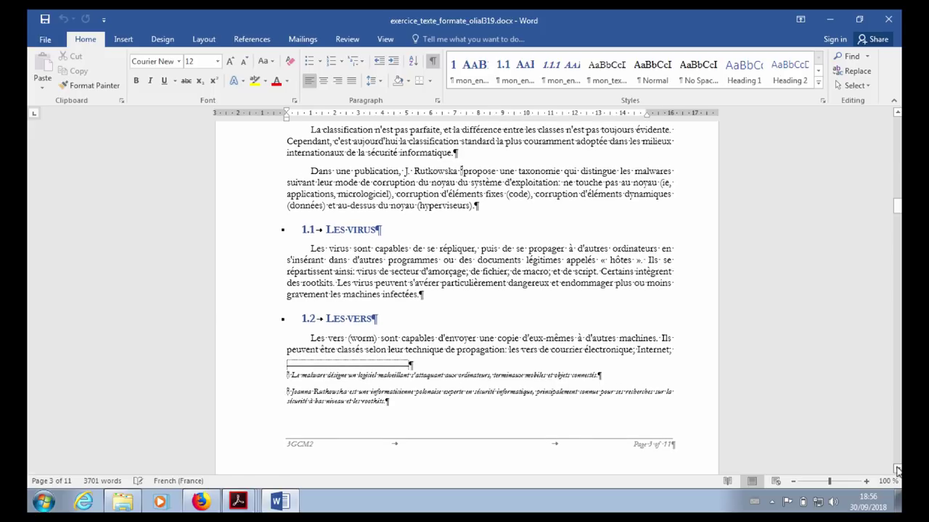
pyautogui.click(897, 469)
pyautogui.click(897, 469)
pyautogui.click(897, 469)
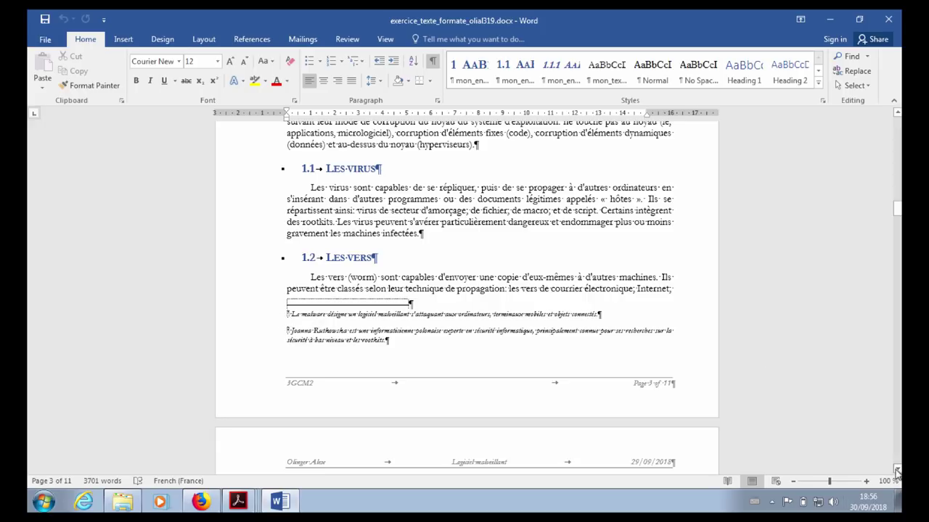
# Go back to the Classification section and review its heading, bullet list and footnote references
pyautogui.click(897, 115)
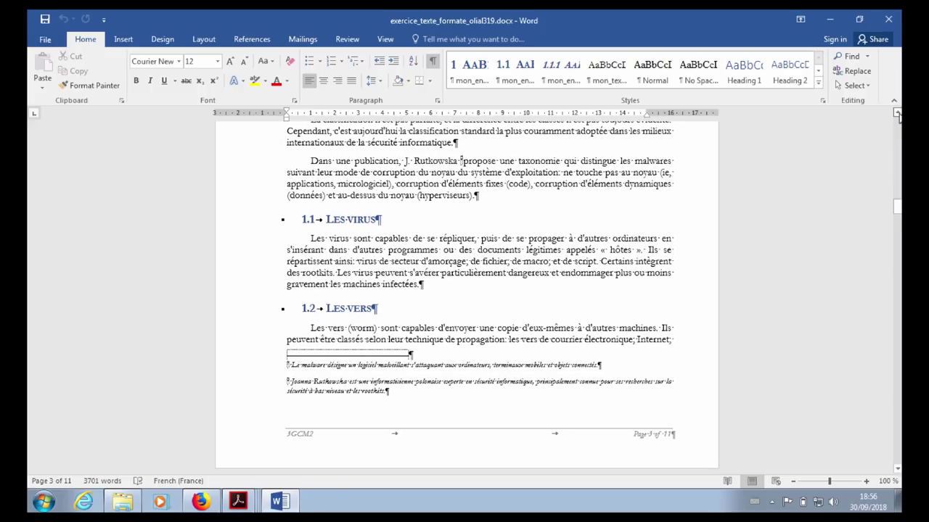
pyautogui.click(897, 114)
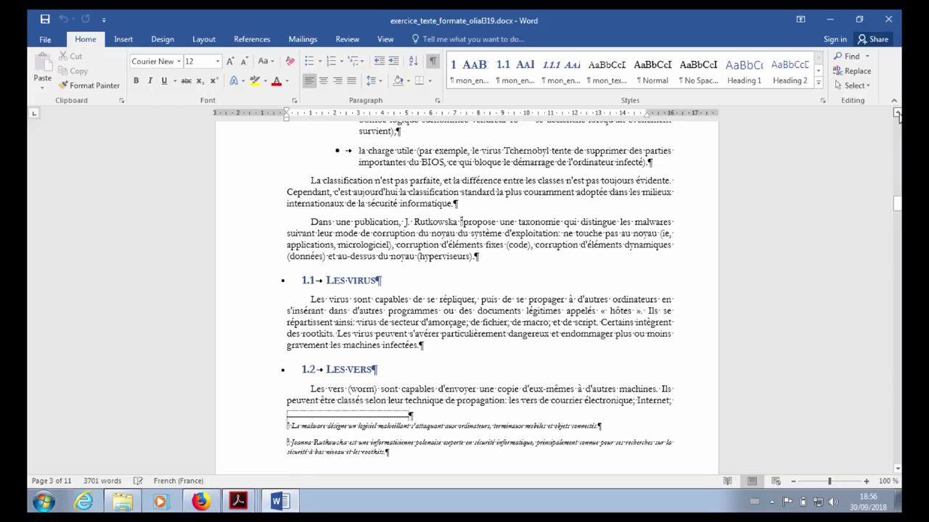
pyautogui.click(896, 115)
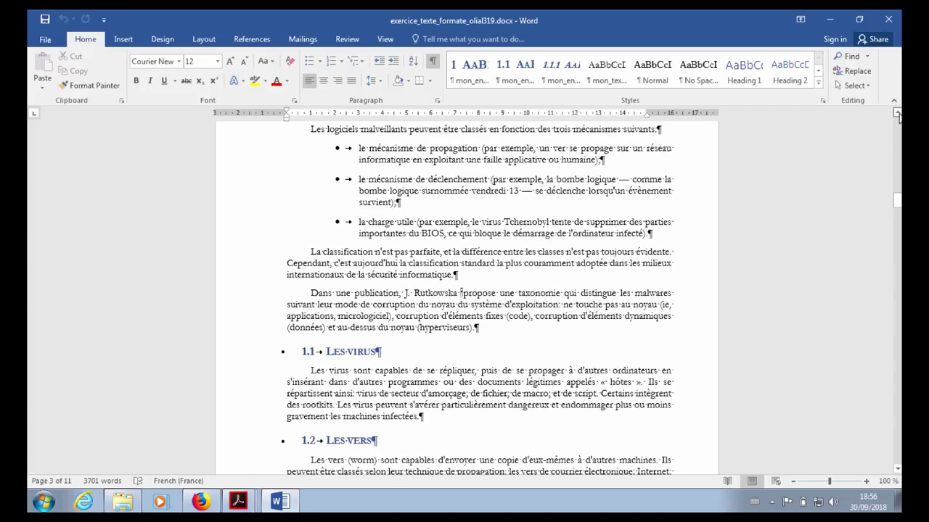
pyautogui.click(896, 115)
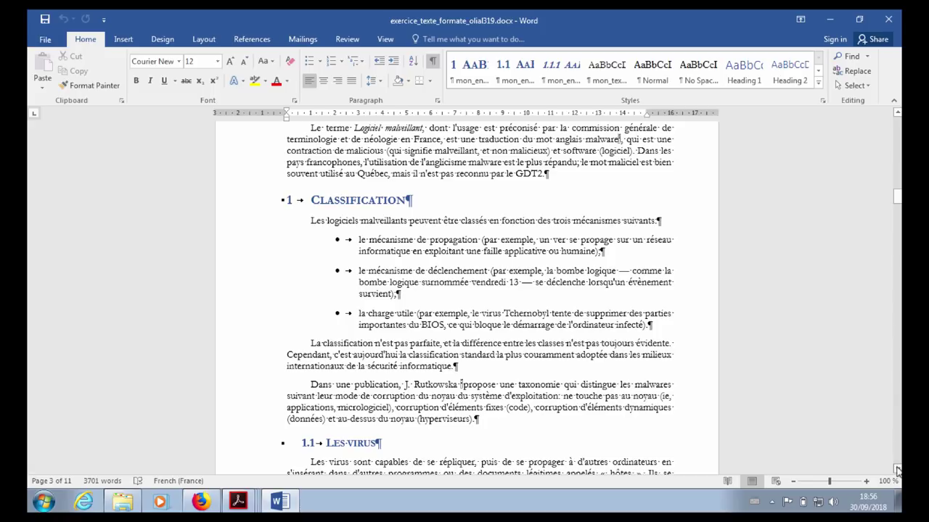
# Return to the section break and virus image on page 1, and review the table of contents on page 2
pyautogui.moveTo(897, 195); pyautogui.dragTo(897, 131)
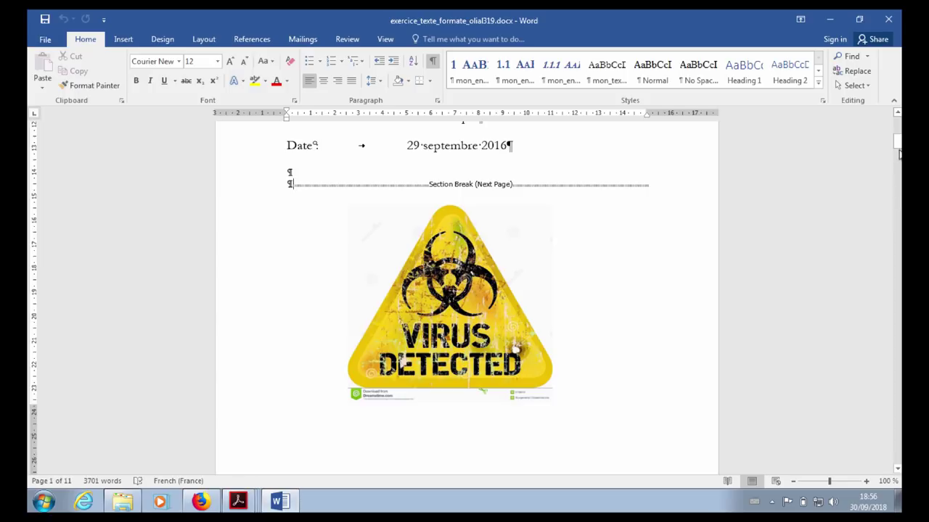
pyautogui.moveTo(897, 143); pyautogui.dragTo(896, 168)
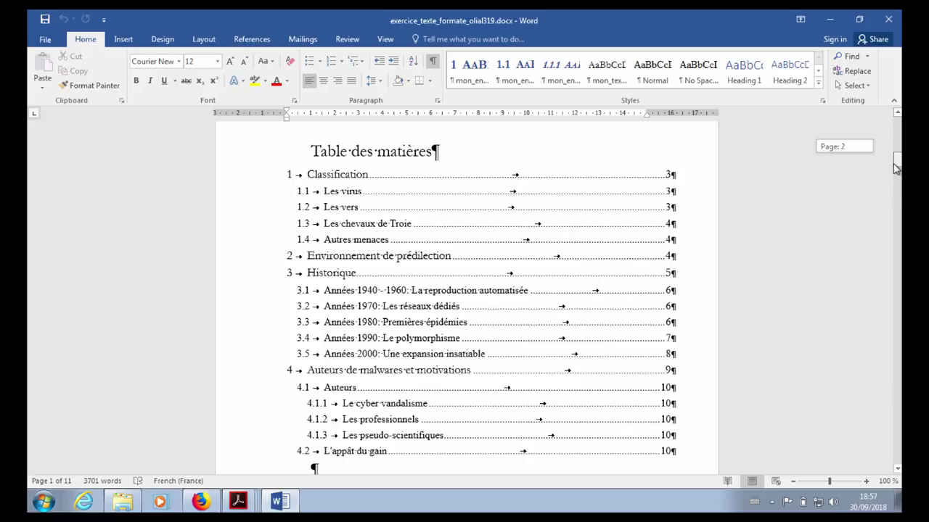
pyautogui.moveTo(896, 167); pyautogui.dragTo(895, 166)
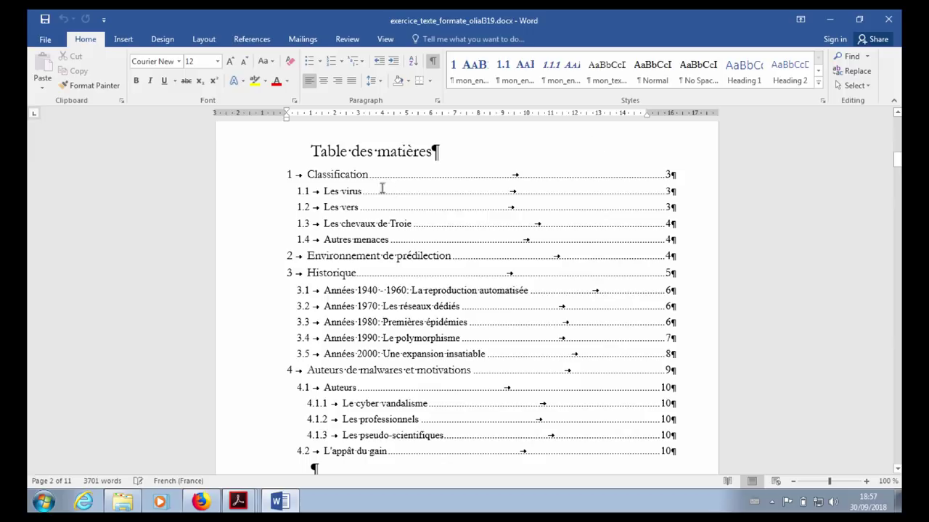
pyautogui.click(350, 182)
# Examine the image and index entry in sections 1.3 and 1.4, and the landscape page containing section 3 Historique
pyautogui.click(897, 469)
pyautogui.moveTo(896, 469); pyautogui.dragTo(896, 470)
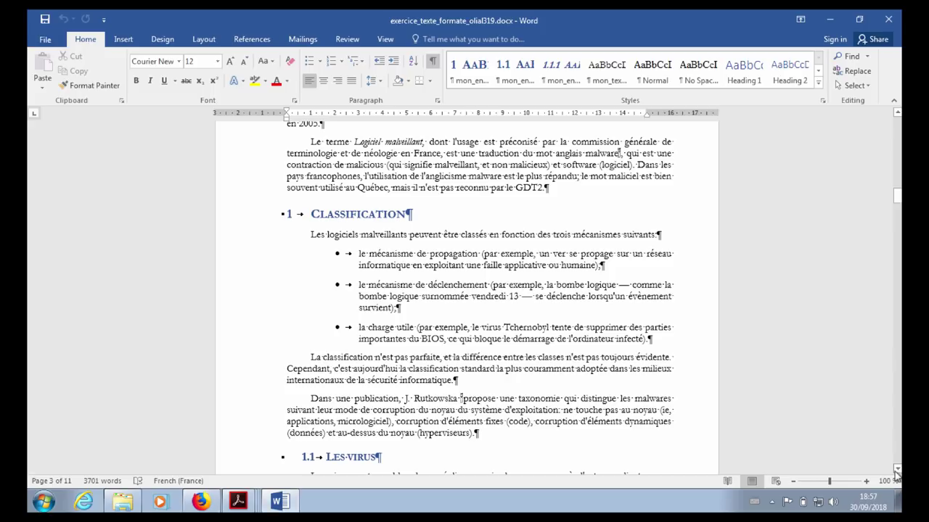
pyautogui.moveTo(897, 471); pyautogui.dragTo(896, 472)
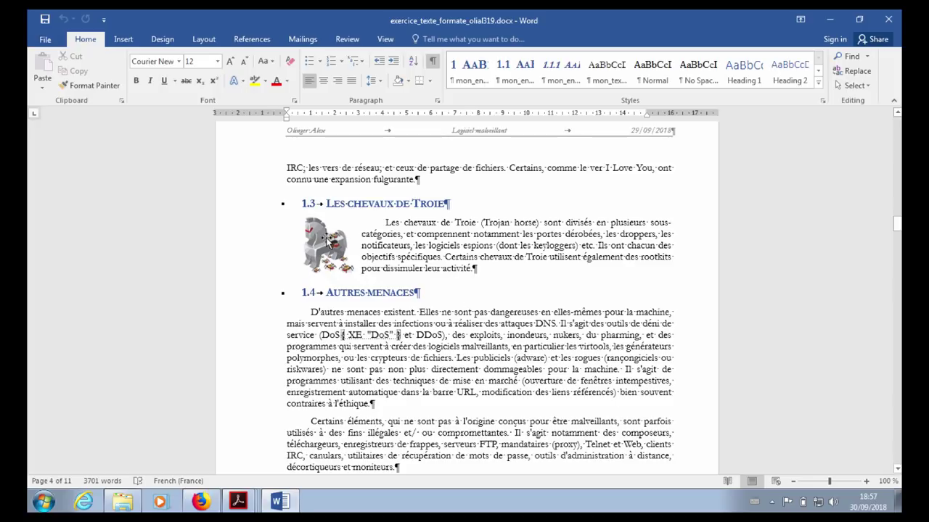
pyautogui.click(897, 471)
pyautogui.moveTo(897, 472); pyautogui.dragTo(896, 471)
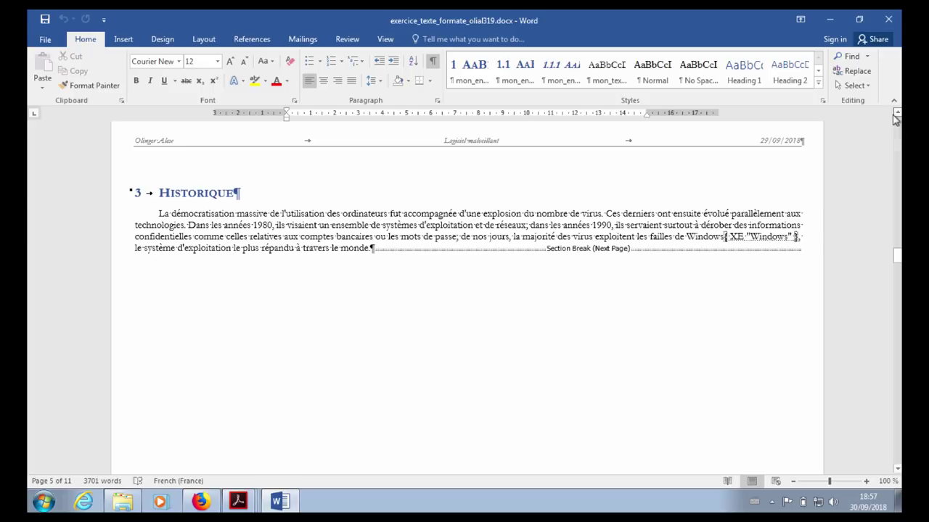
pyautogui.moveTo(896, 114); pyautogui.dragTo(897, 114)
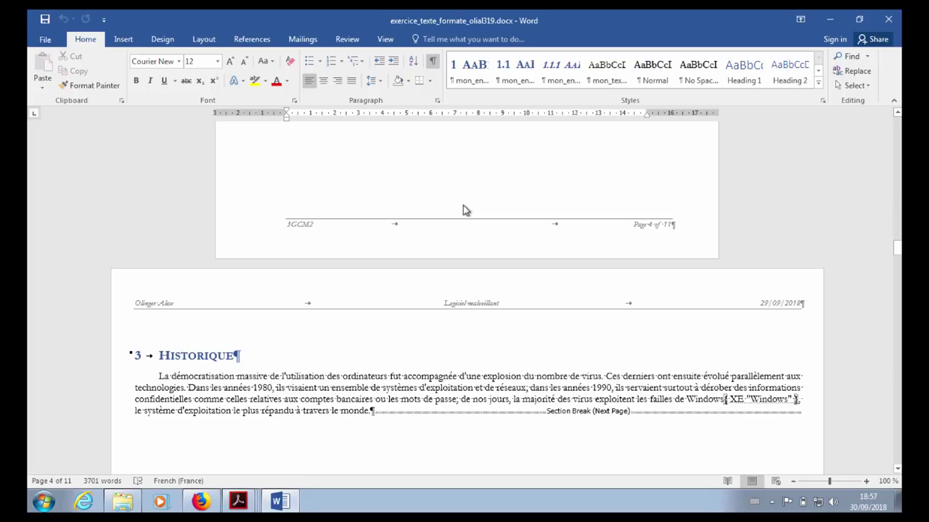
# Examine the landscape page containing section 3 Historique, including its margins, section break and footer
pyautogui.click(896, 470)
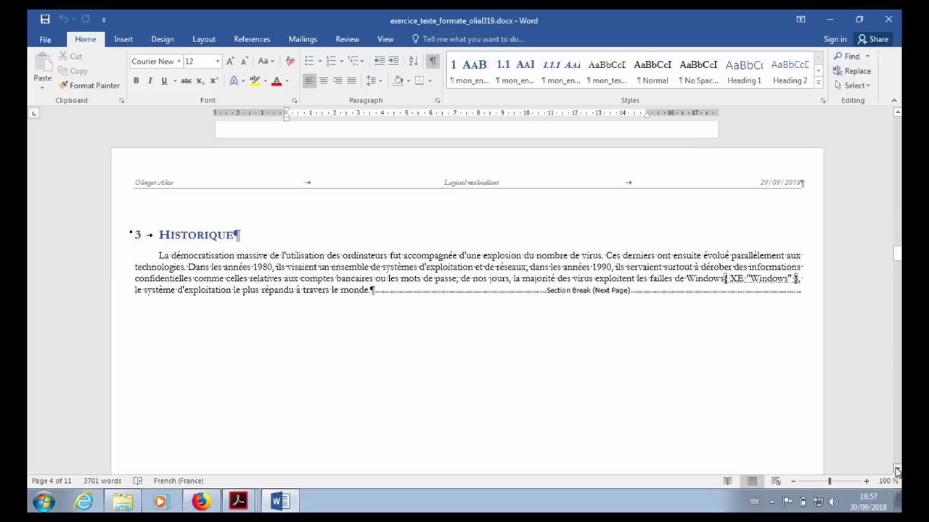
pyautogui.moveTo(896, 470); pyautogui.dragTo(897, 470)
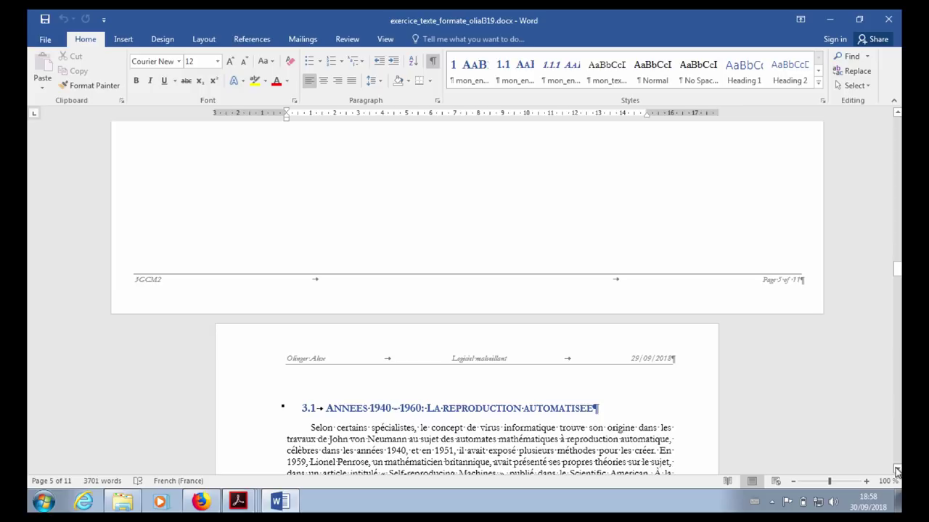
pyautogui.click(240, 231)
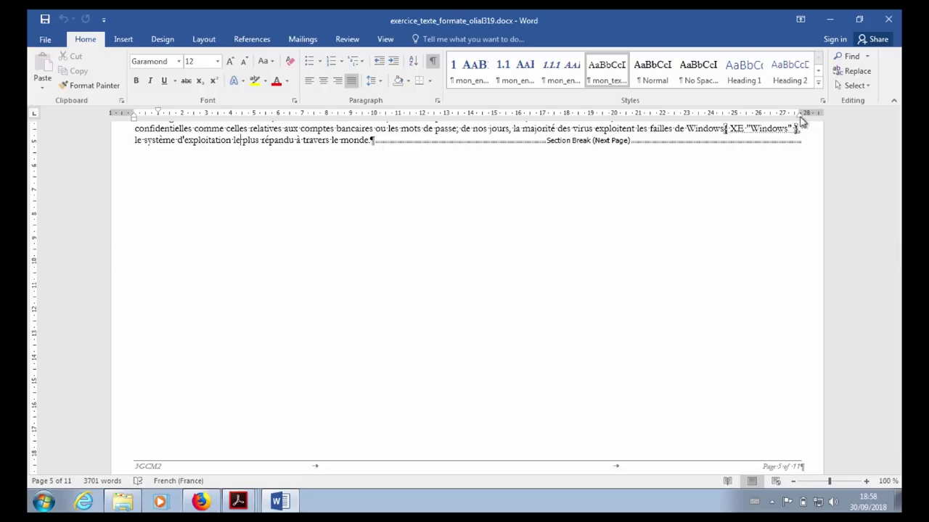
pyautogui.scroll(-1, 773, 367)
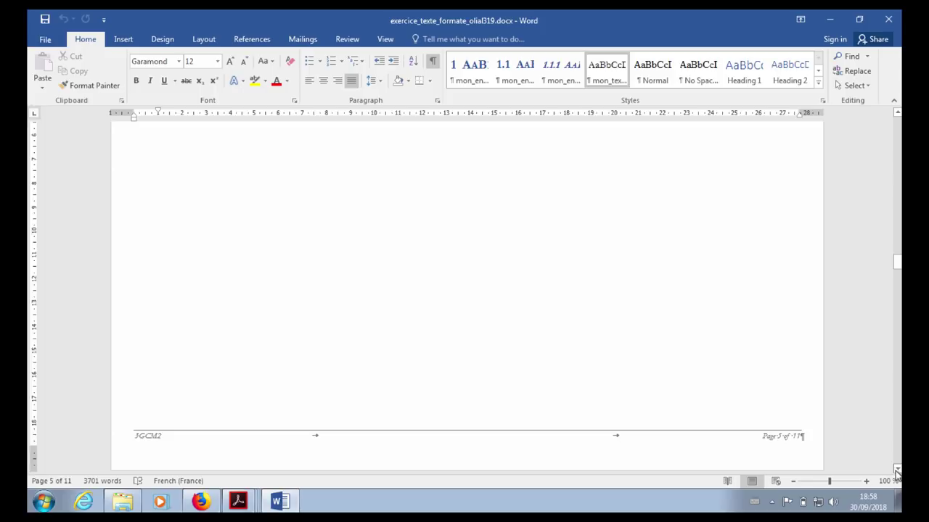
pyautogui.click(897, 116)
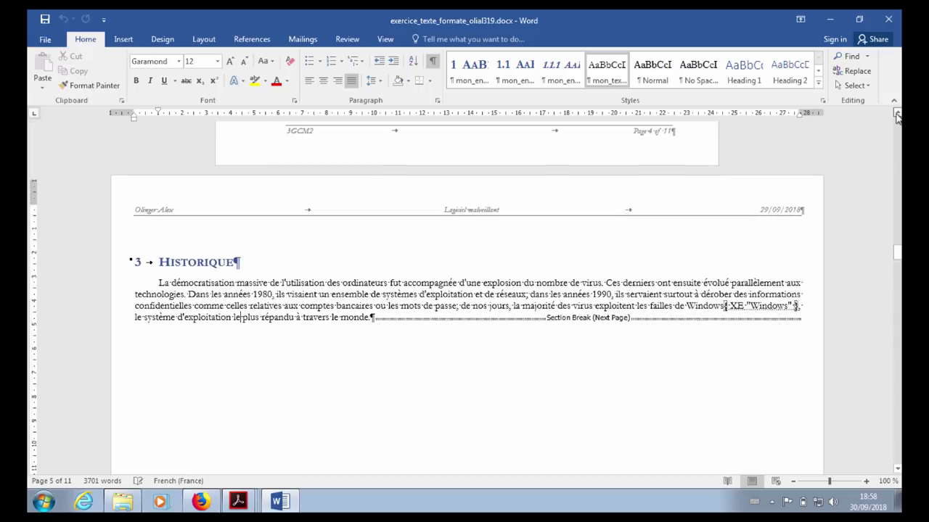
pyautogui.click(896, 116)
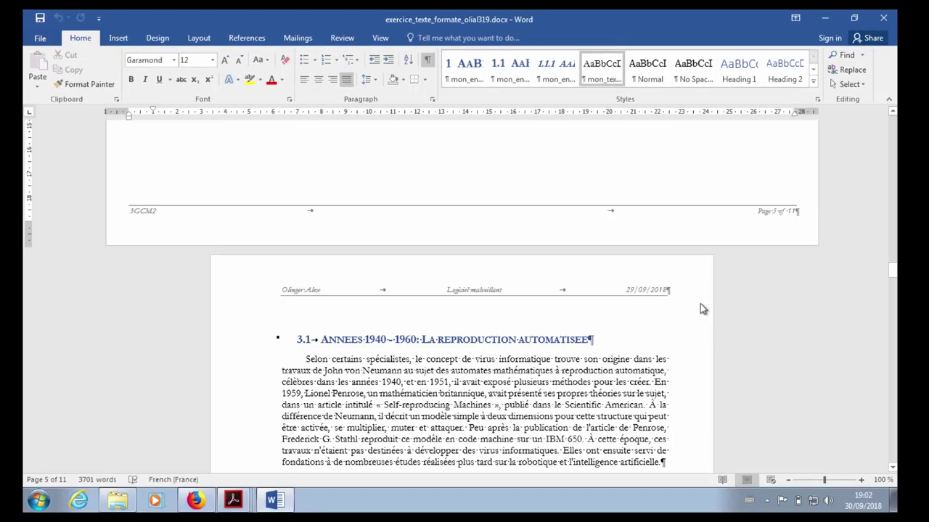
# Review section 3.1 on the portrait page and the Windows and Linux index entries in the following text
pyautogui.scroll(-1, 700, 305)
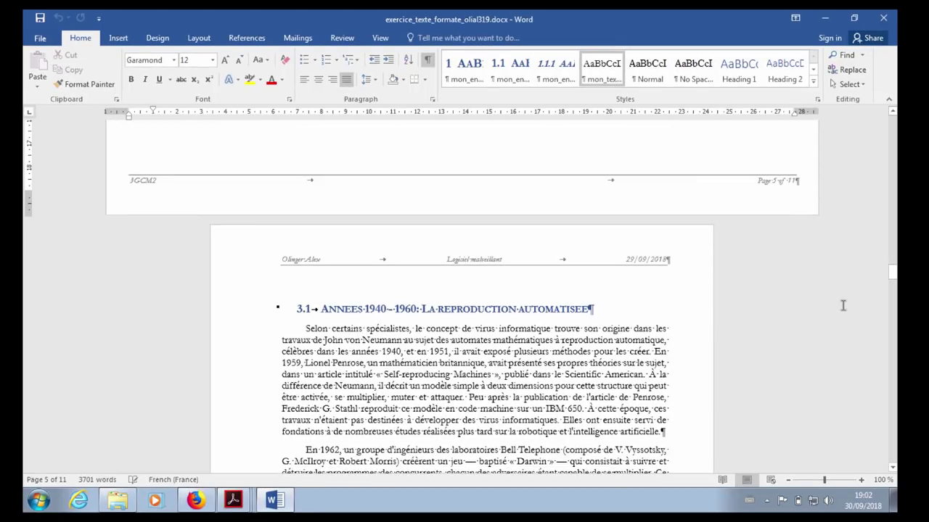
pyautogui.click(893, 469)
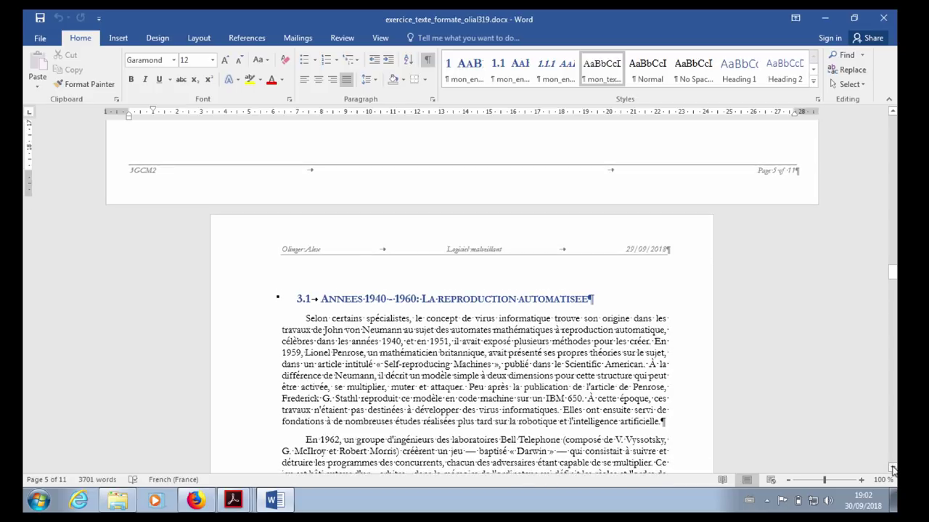
pyautogui.moveTo(893, 470); pyautogui.dragTo(893, 470)
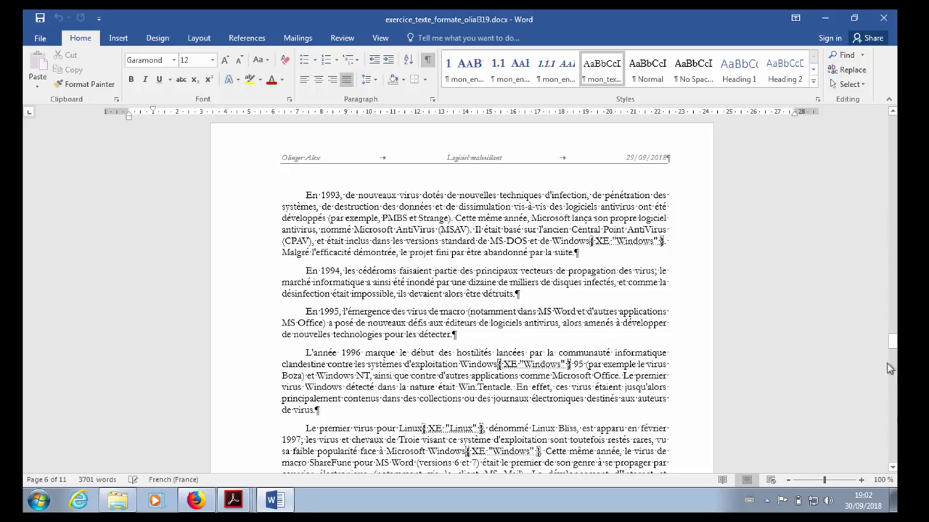
# Examine the two-column Index on the last page and the numbered headings in section 4 Auteurs de malwares et motivations
pyautogui.moveTo(893, 341); pyautogui.dragTo(893, 433)
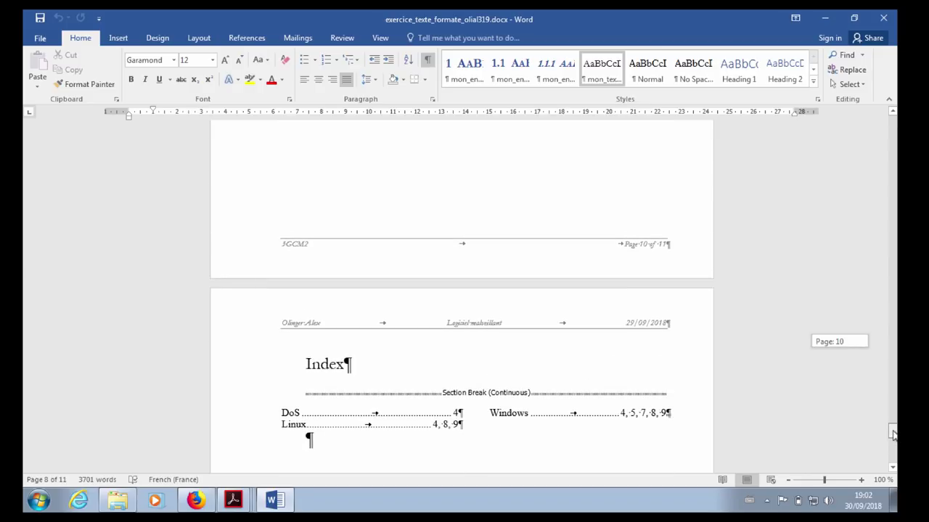
pyautogui.moveTo(893, 433); pyautogui.dragTo(893, 434)
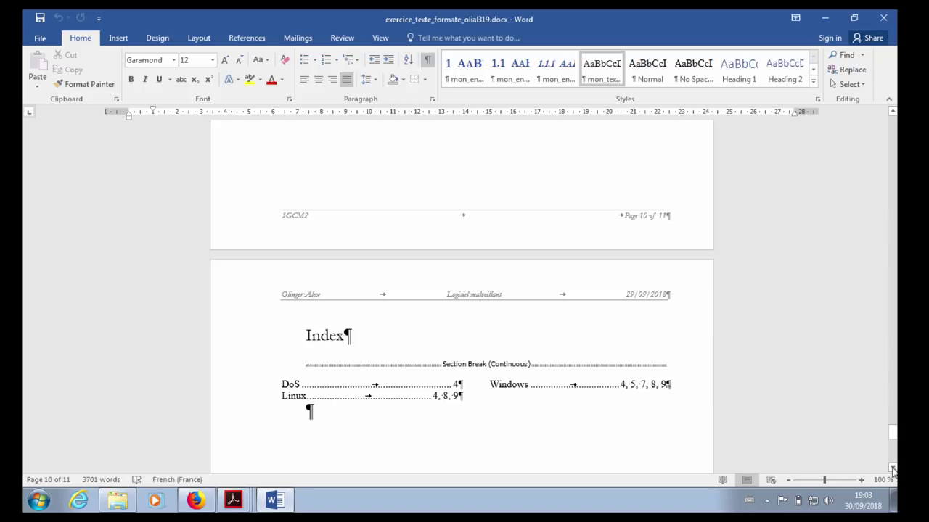
pyautogui.click(893, 434)
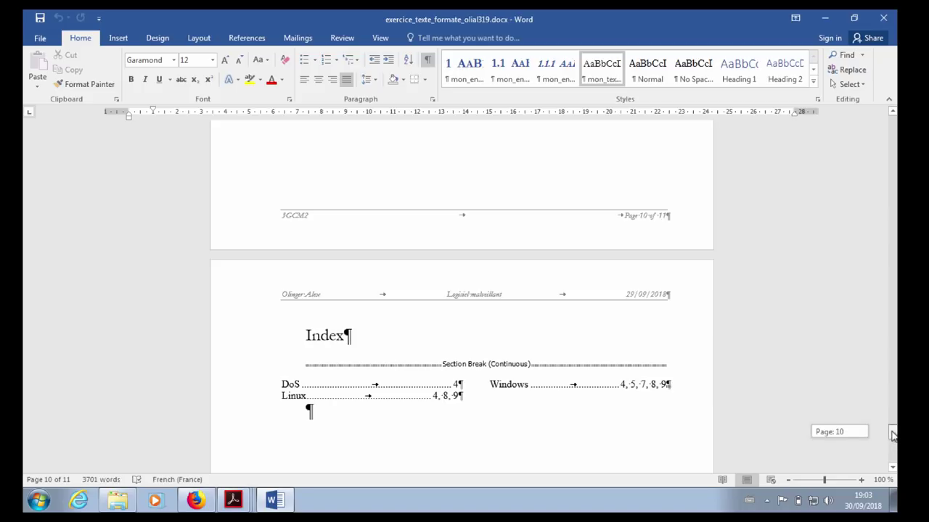
pyautogui.moveTo(893, 434); pyautogui.dragTo(891, 410)
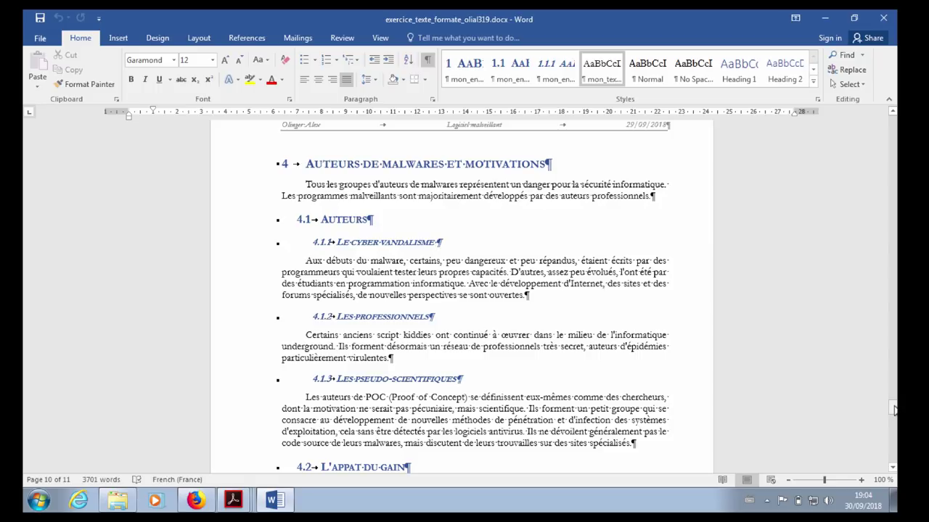
pyautogui.moveTo(895, 410); pyautogui.dragTo(894, 440)
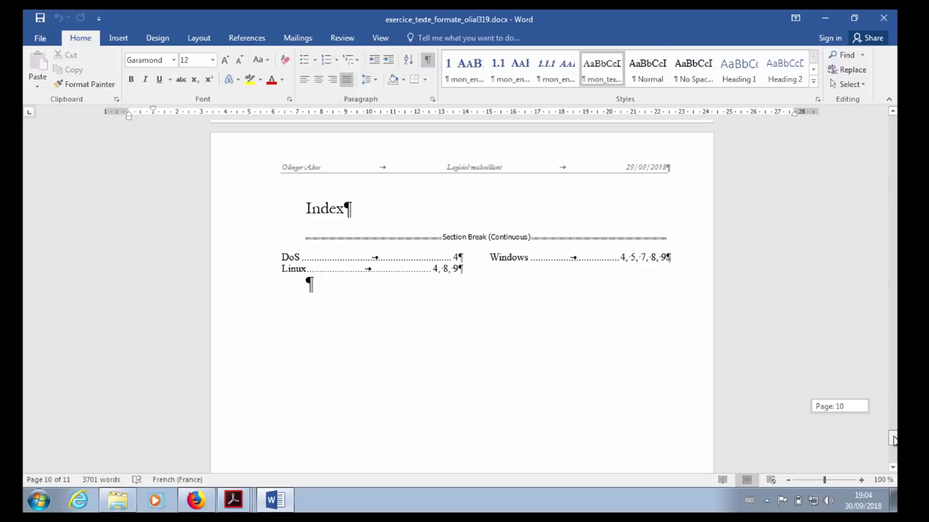
pyautogui.moveTo(893, 439); pyautogui.dragTo(893, 439)
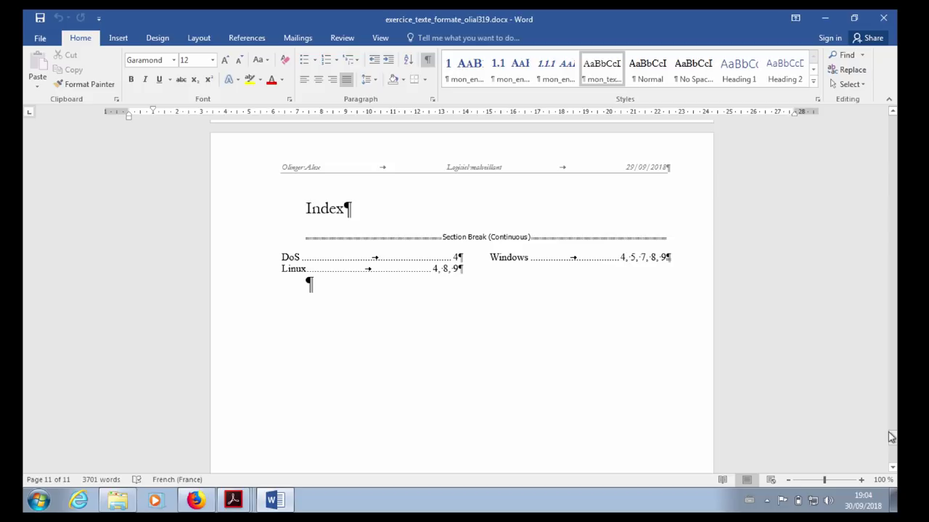
# Select the paragraph under heading 1.1 Les virus and preview font size 16 without applying it
pyautogui.moveTo(893, 440); pyautogui.dragTo(893, 209)
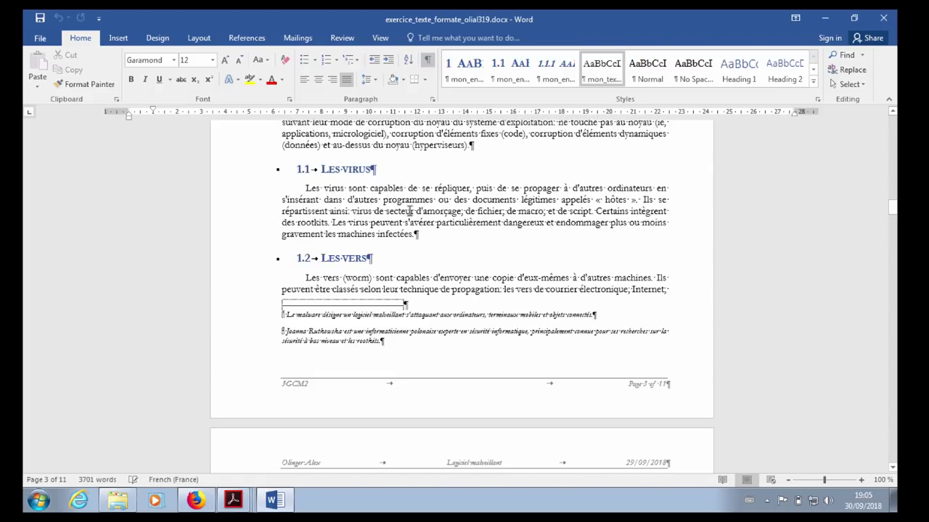
pyautogui.moveTo(305, 187); pyautogui.dragTo(420, 235)
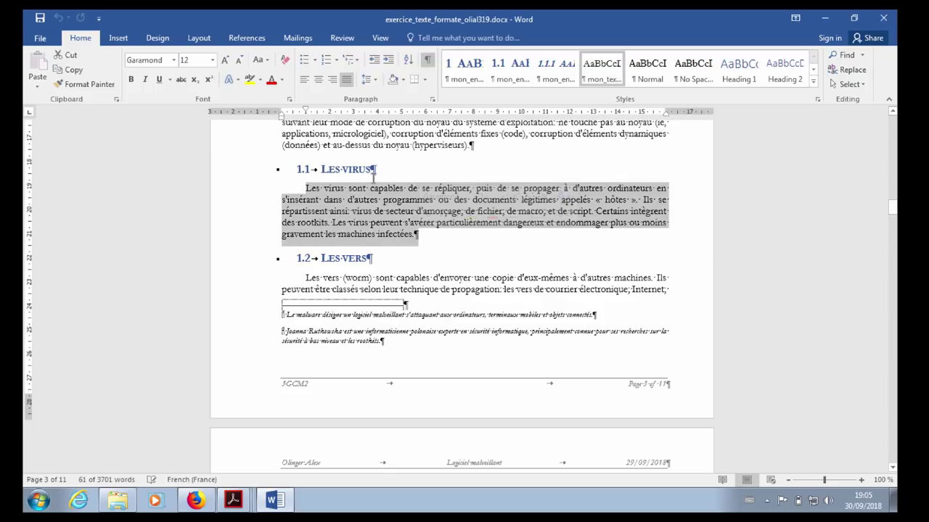
pyautogui.click(213, 61)
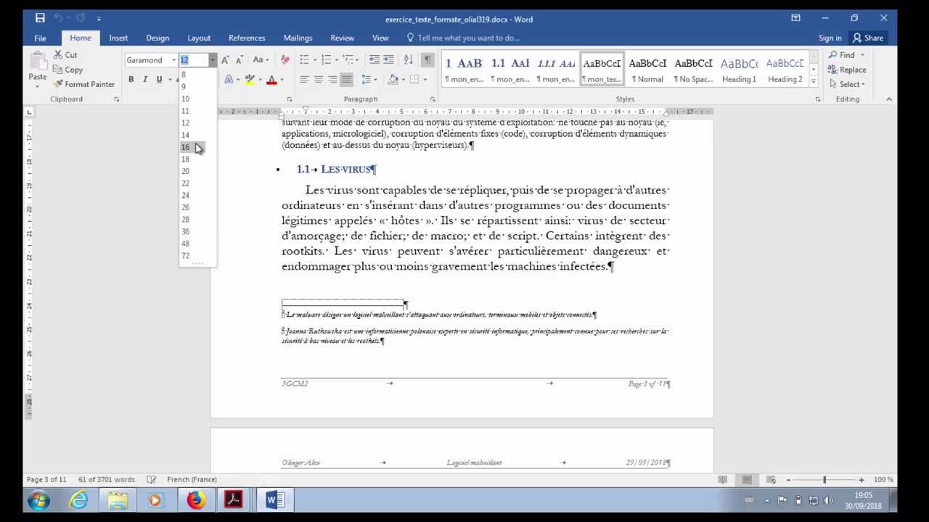
pyautogui.click(284, 178)
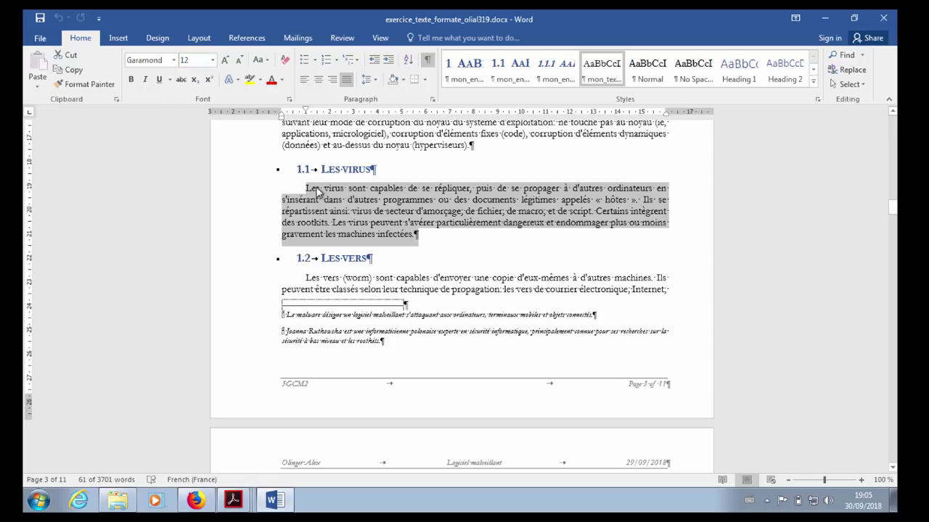
pyautogui.write('s')
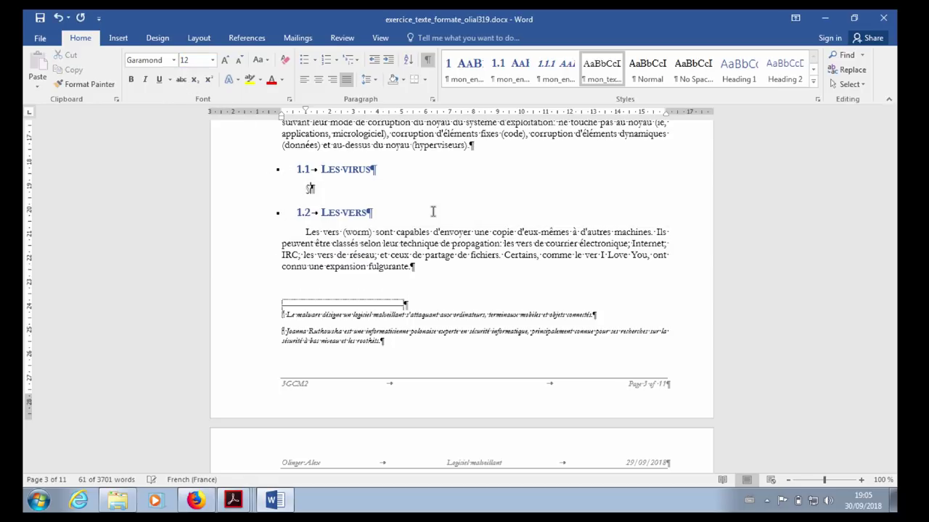
pyautogui.click(82, 17)
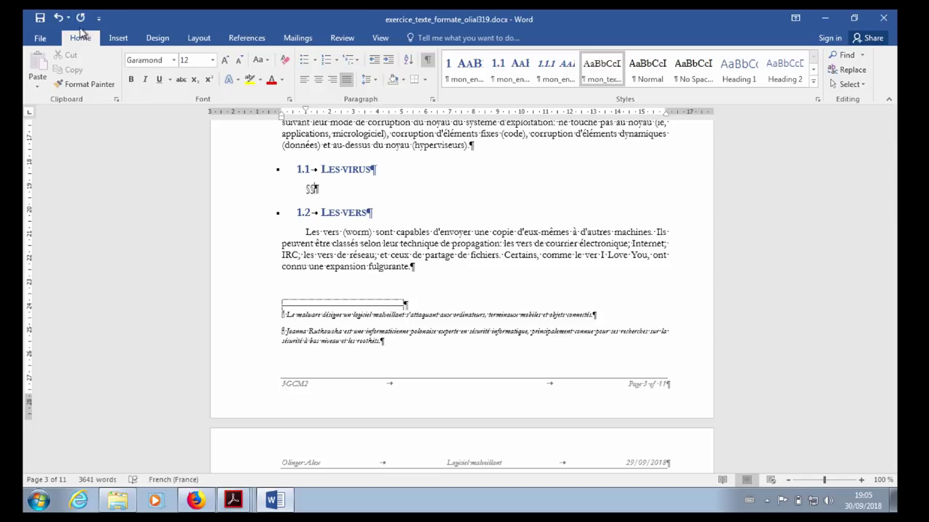
pyautogui.click(58, 17)
pyautogui.click(58, 17)
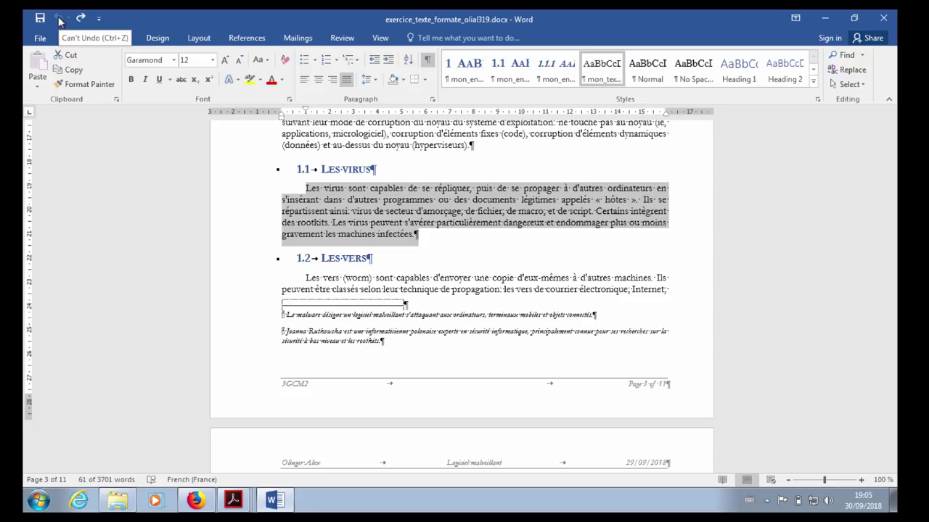
pyautogui.click(419, 281)
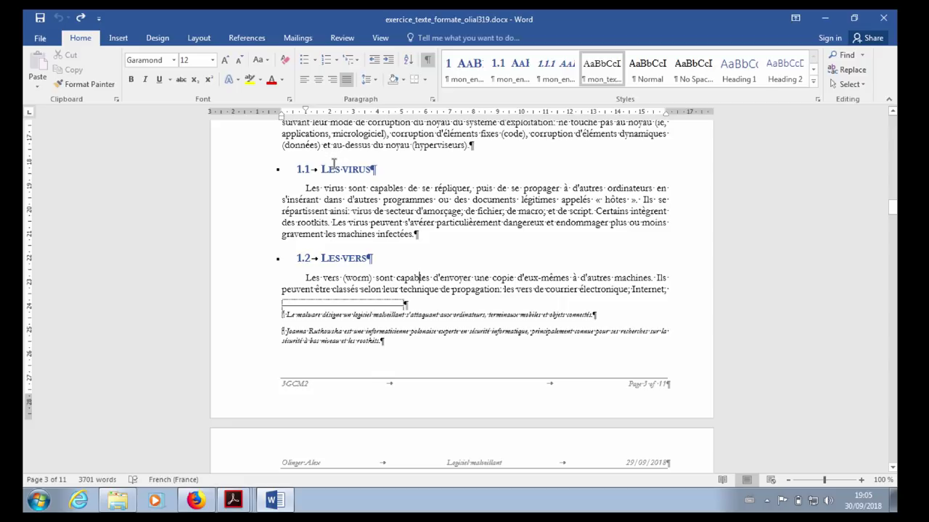
# Return to heading 1 Classification, place the cursor in it and display the document's full list of styles
pyautogui.click(247, 134)
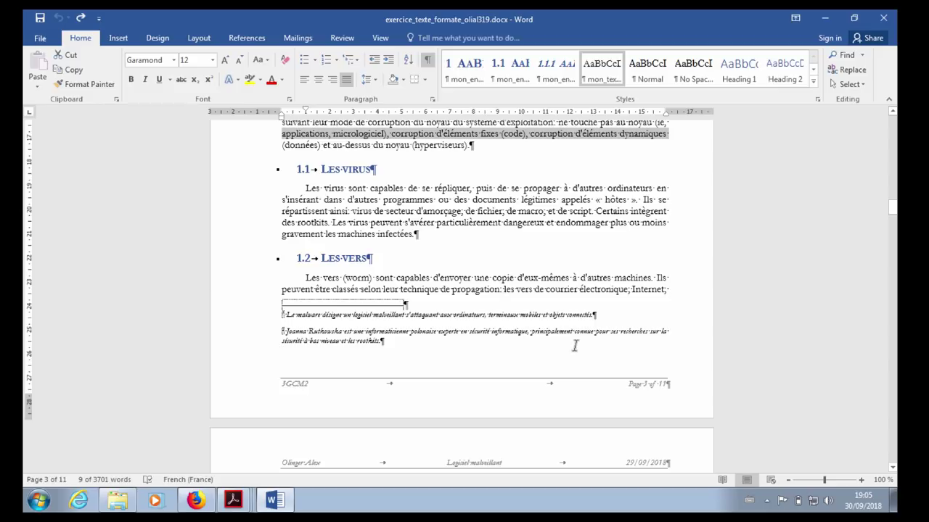
pyautogui.scroll(1, 575, 346)
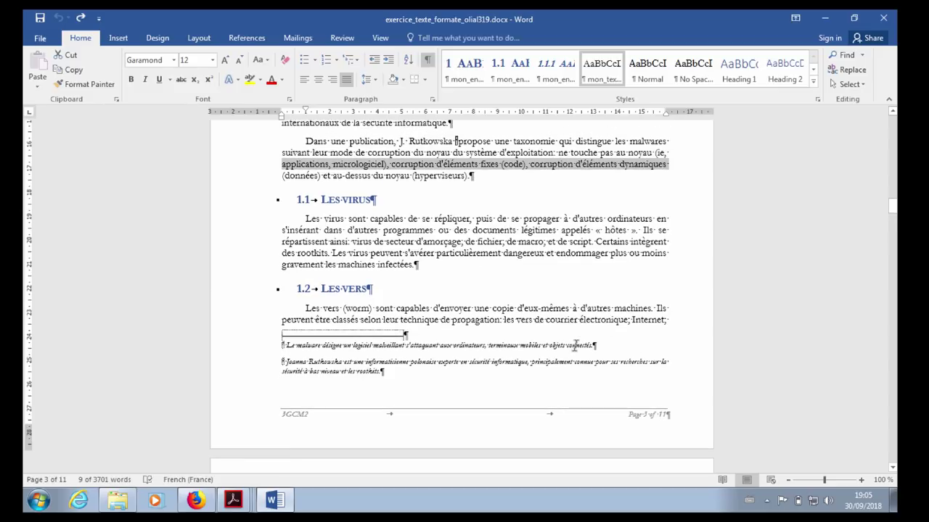
pyautogui.scroll(1, 575, 346)
pyautogui.scroll(1, 576, 348)
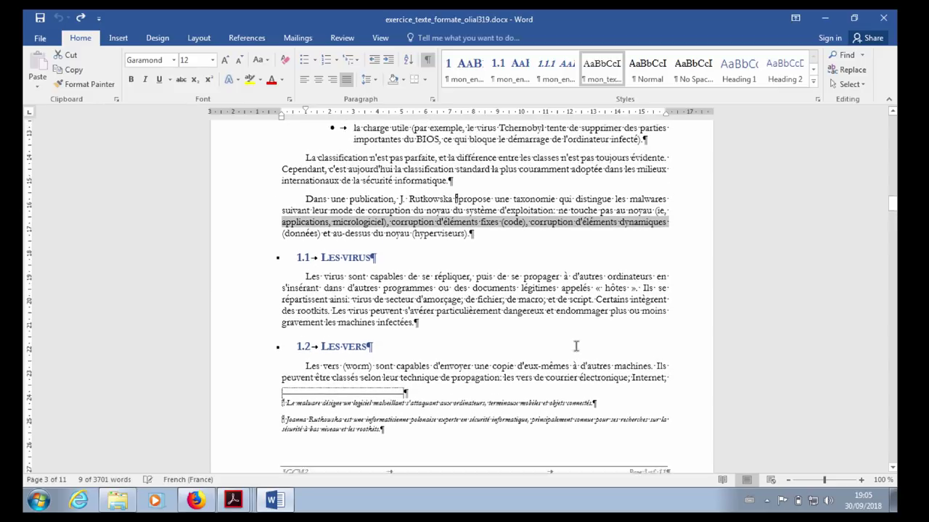
pyautogui.scroll(1, 577, 349)
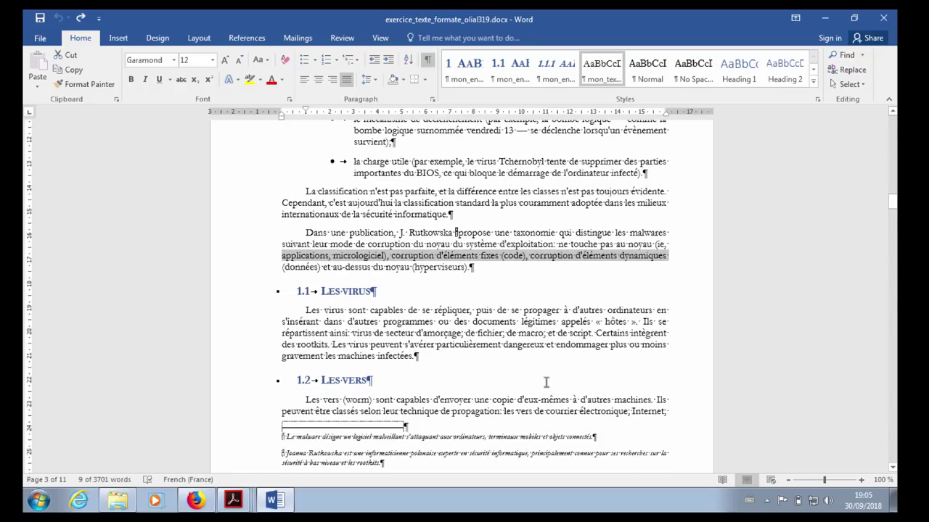
pyautogui.scroll(6, 545, 382)
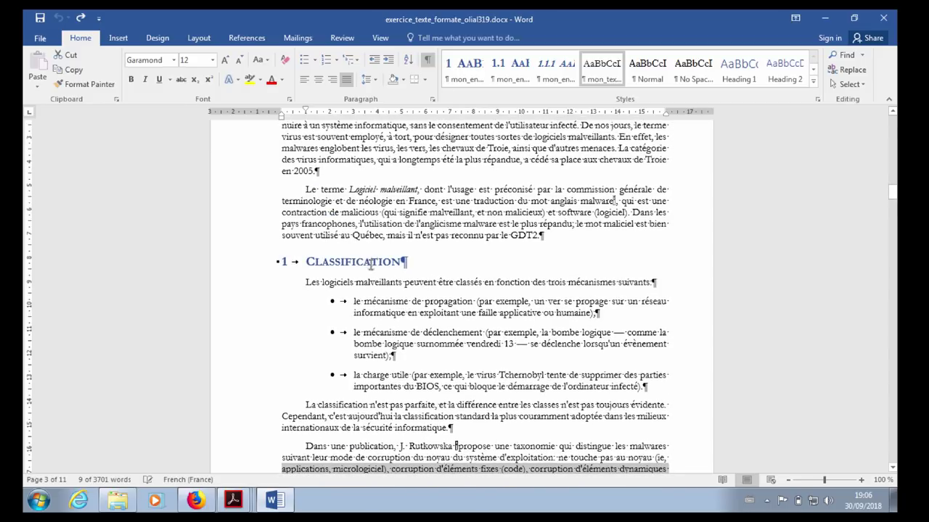
pyautogui.click(311, 262)
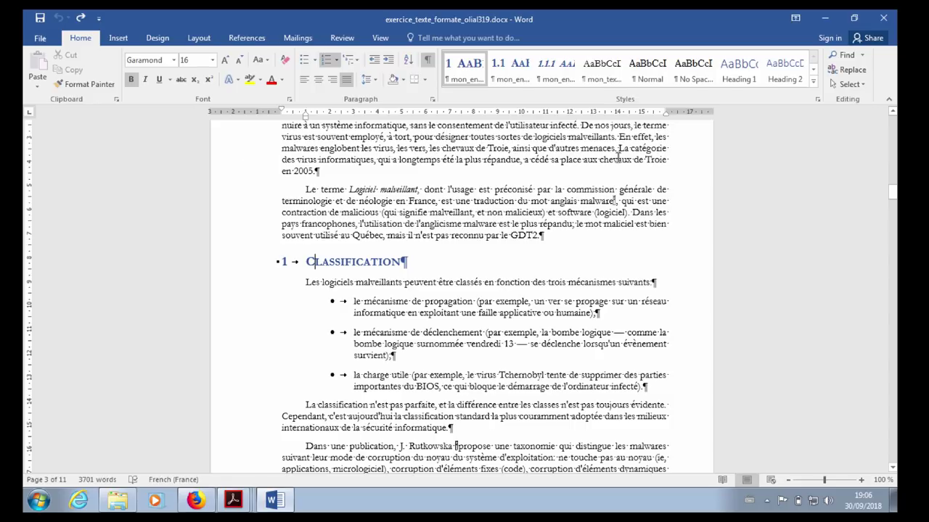
pyautogui.click(817, 102)
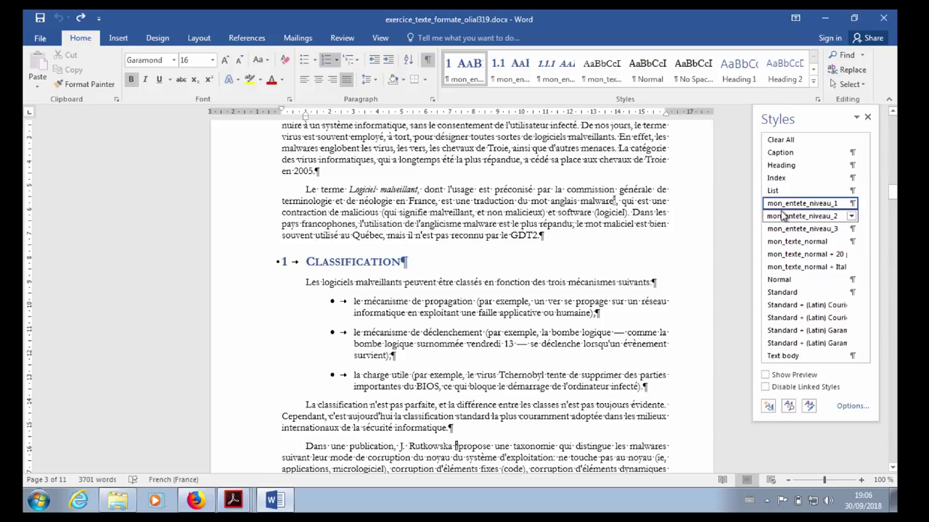
# Inspect the definition and modification settings of the mon_entete_niveau_1 style, including its base style, without changing anything
pyautogui.moveTo(793, 216)
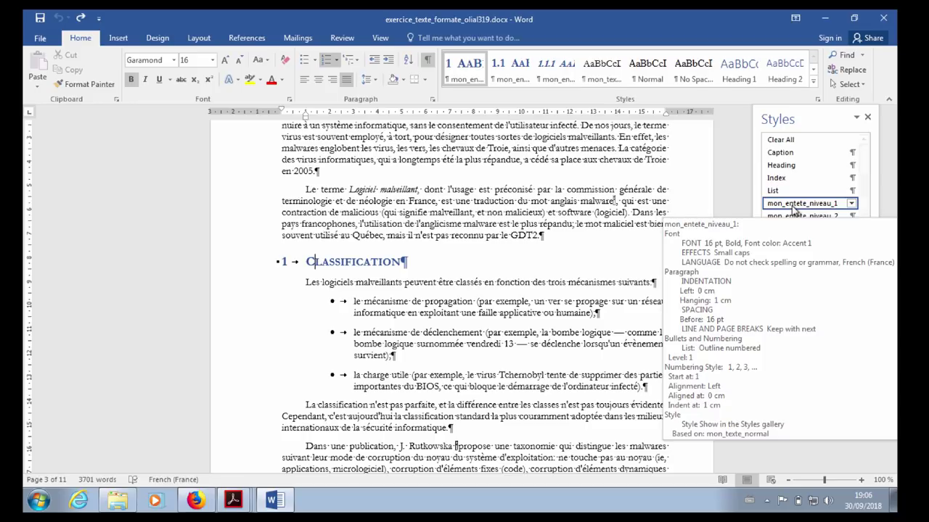
pyautogui.click(852, 204)
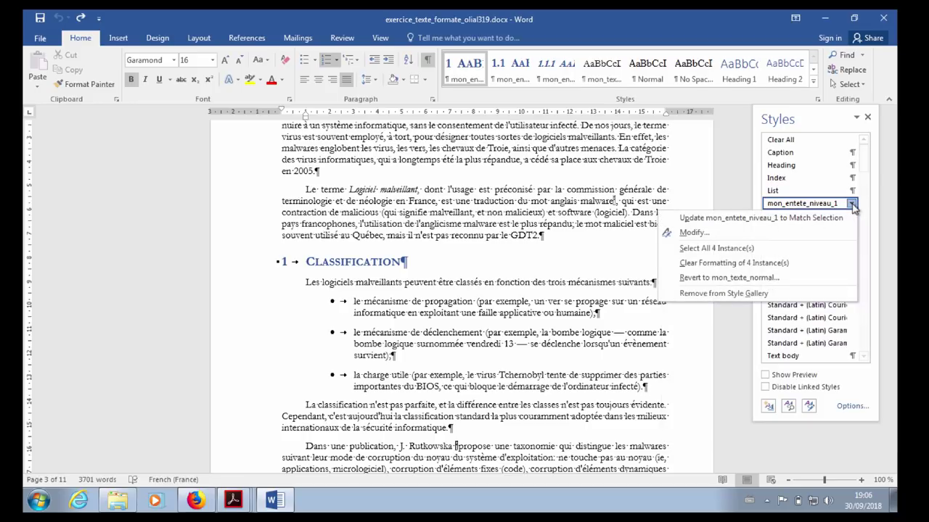
pyautogui.click(769, 235)
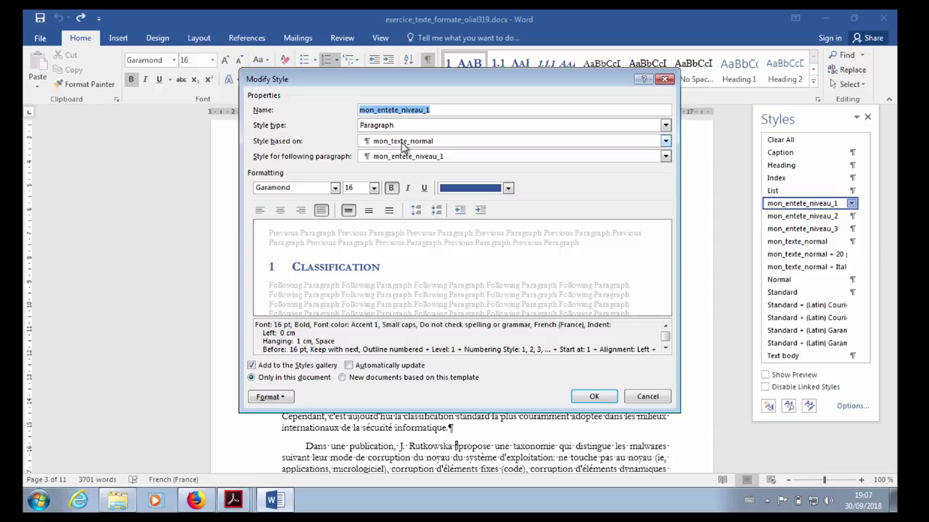
pyautogui.click(648, 397)
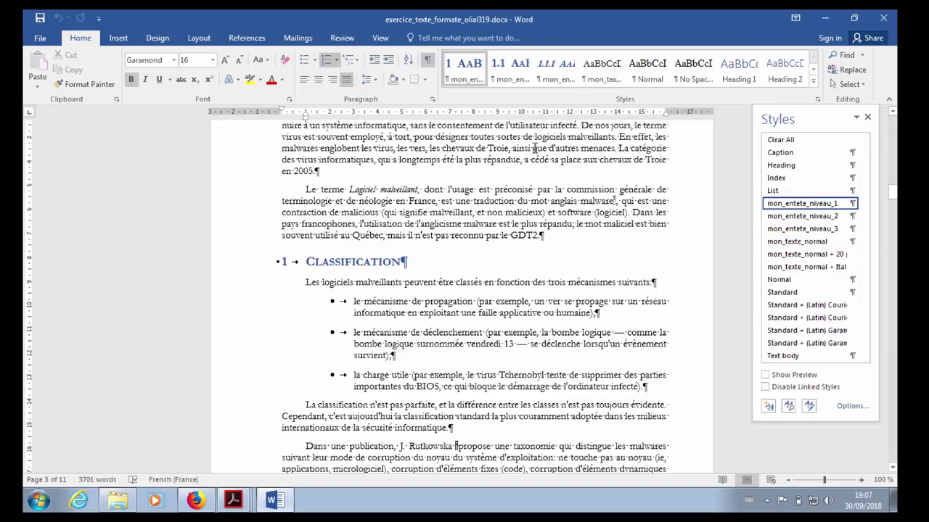
pyautogui.scroll(1, 560, 180)
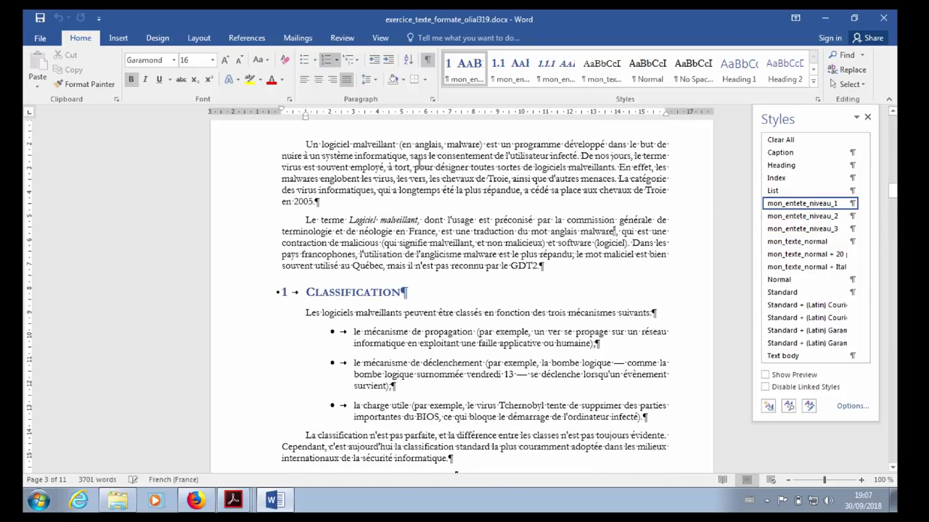
# Change the font of the mon_texte_normal style to Arial, starting from the paragraph above heading 1 Classification
pyautogui.click(516, 167)
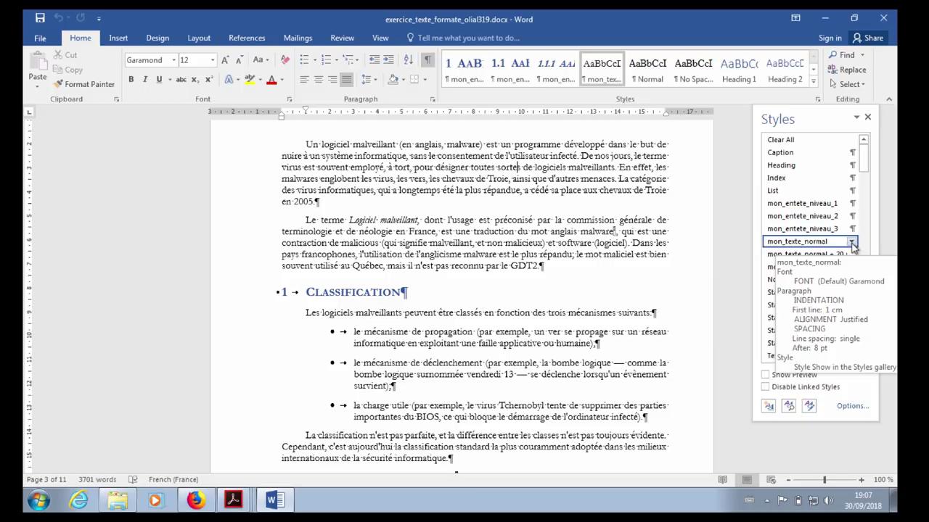
pyautogui.click(852, 242)
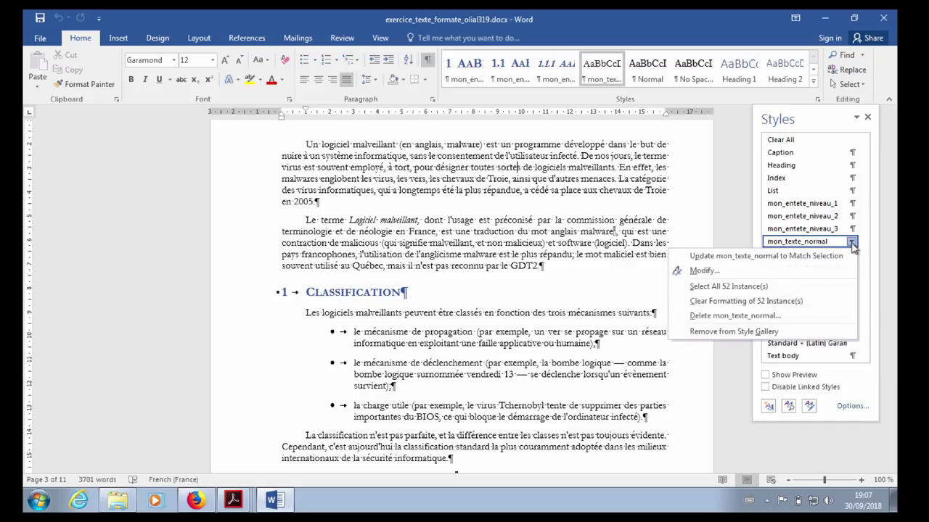
pyautogui.click(803, 276)
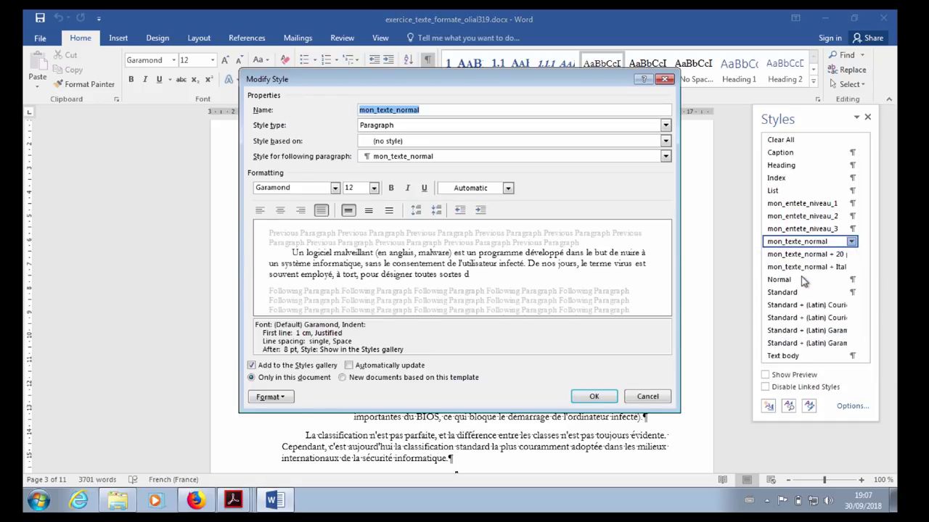
pyautogui.click(335, 187)
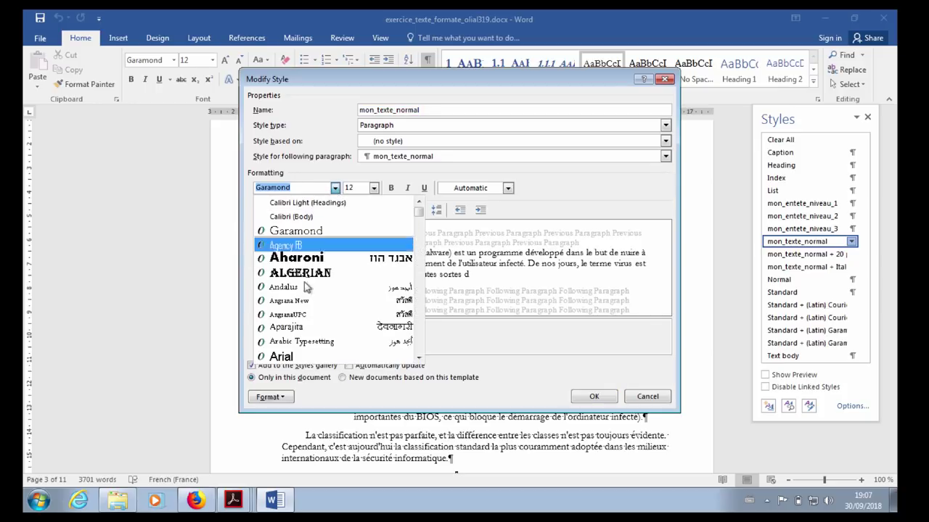
pyautogui.click(294, 356)
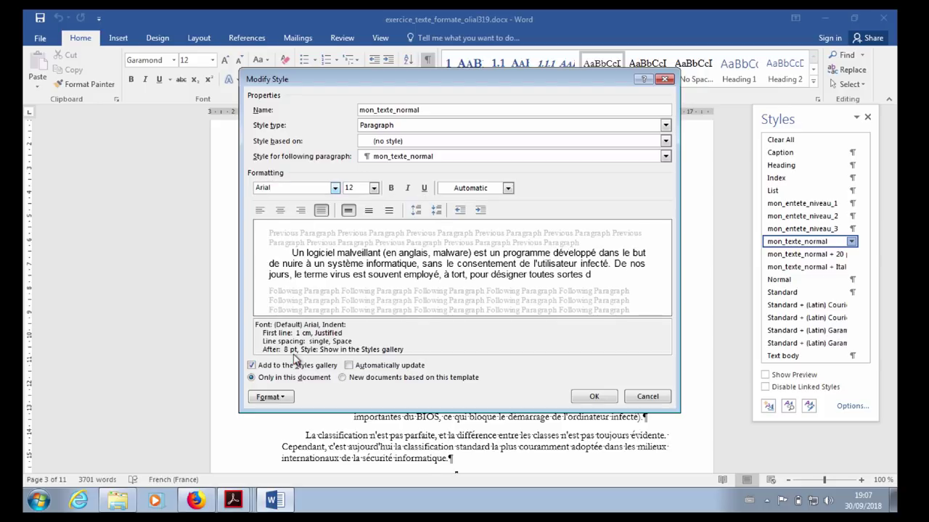
pyautogui.click(591, 398)
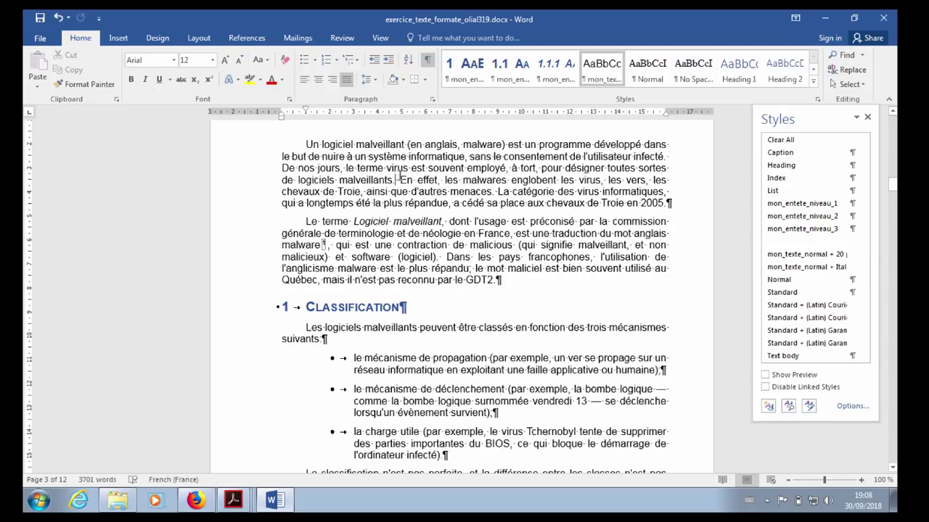
# Check the styles of the introductory paragraph and heading 1 Classification, and examine the document's fonts down to section 2 Environnement de predilection
pyautogui.click(393, 245)
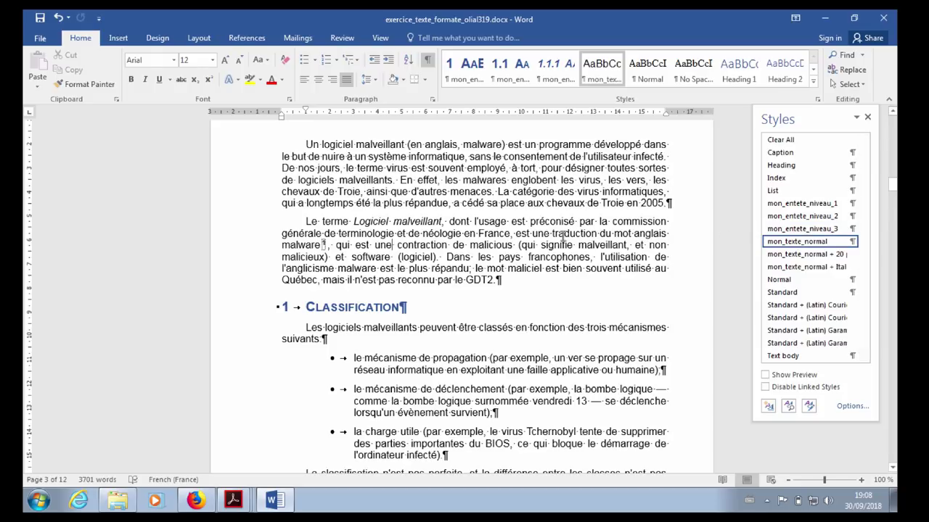
pyautogui.scroll(-2, 563, 233)
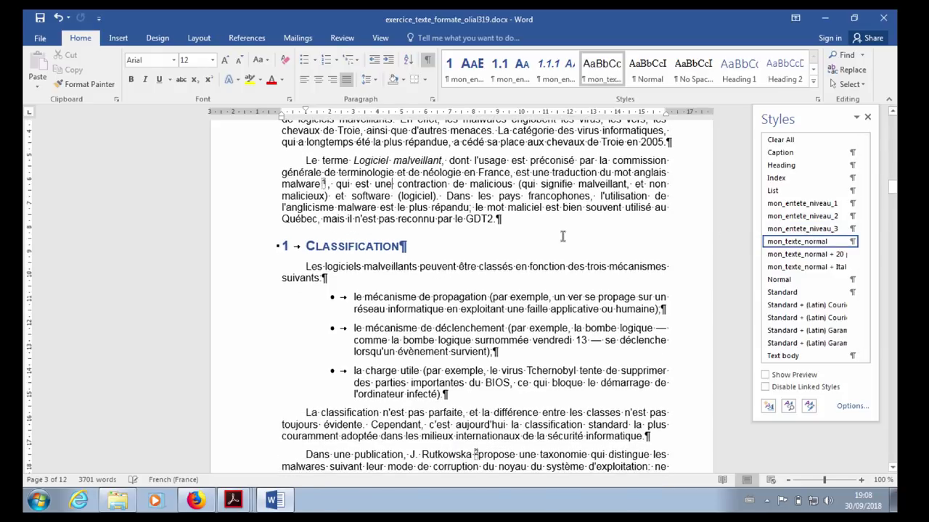
pyautogui.click(349, 248)
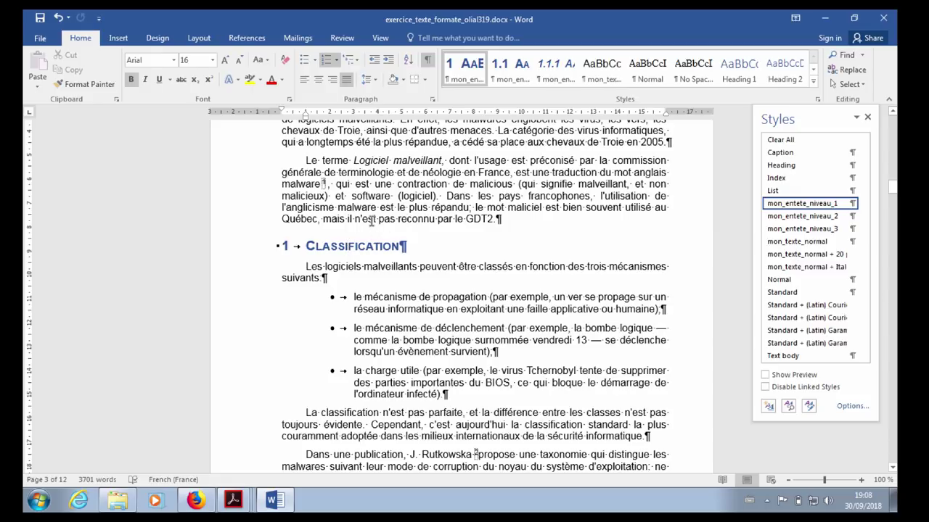
pyautogui.click(348, 181)
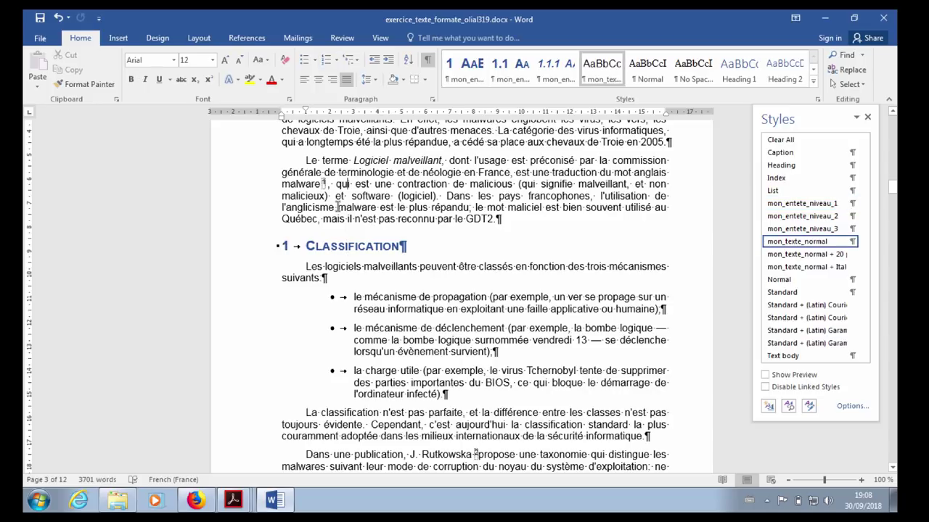
pyautogui.click(348, 246)
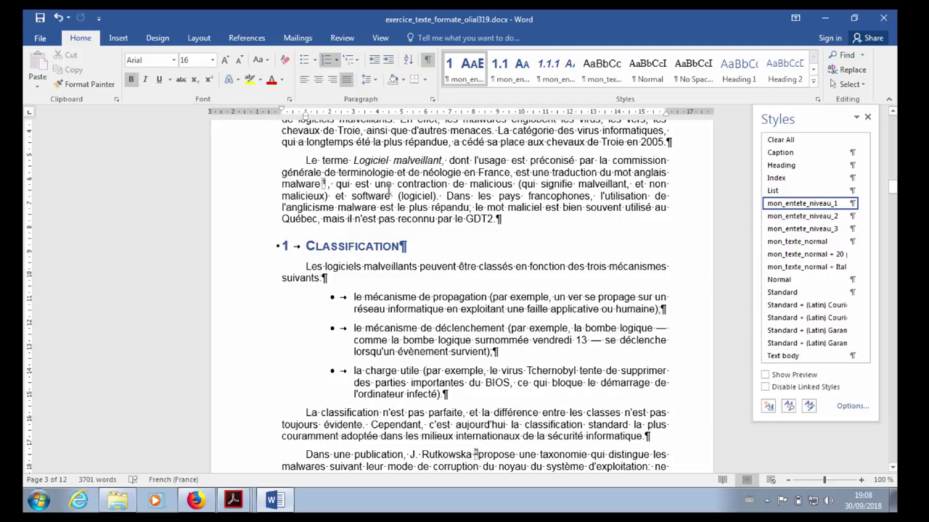
pyautogui.scroll(-1, 388, 188)
pyautogui.scroll(-4, 388, 188)
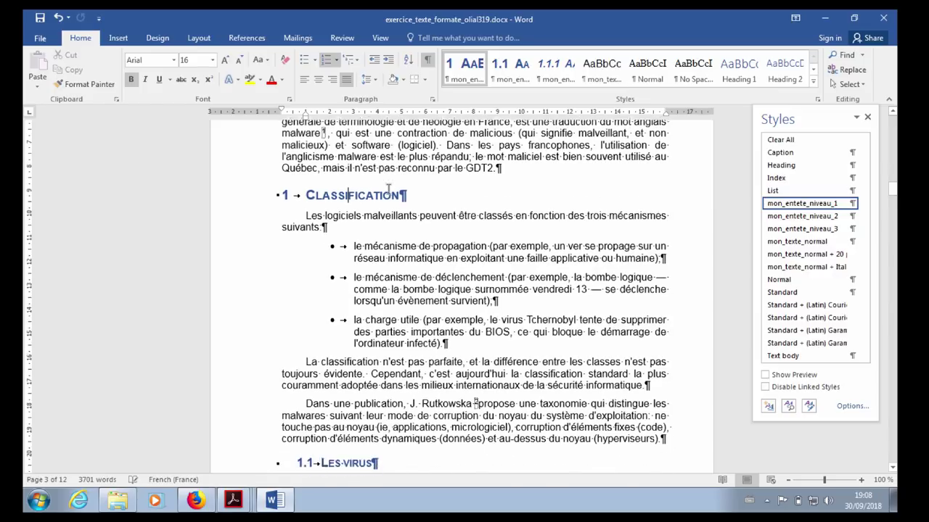
pyautogui.scroll(-7, 388, 188)
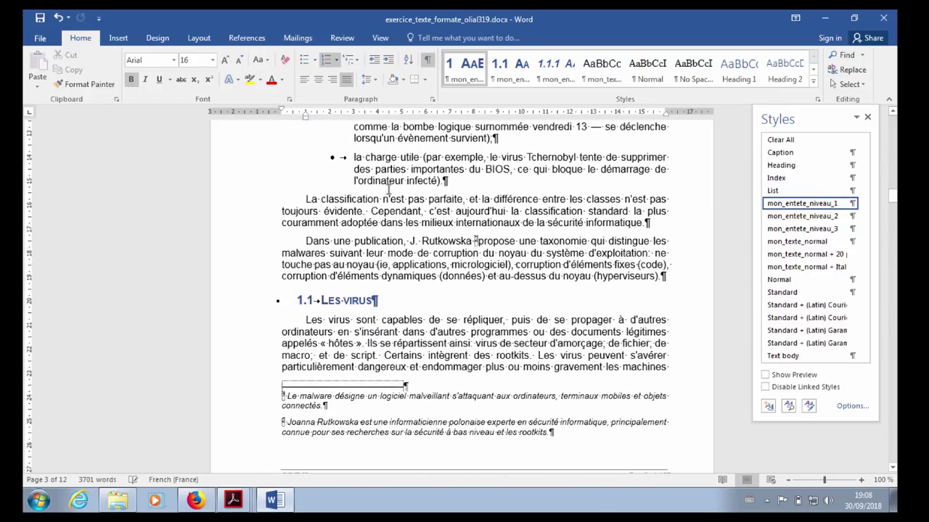
pyautogui.scroll(-3, 388, 189)
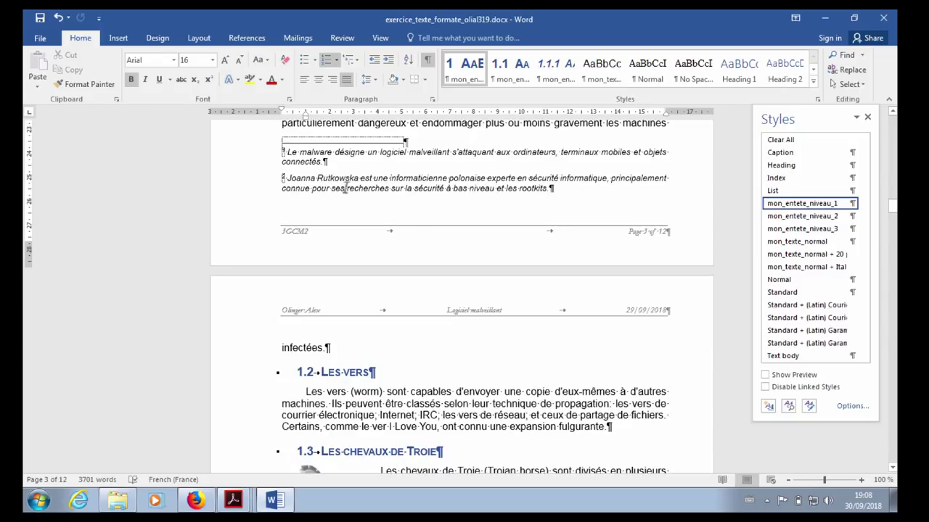
pyautogui.scroll(-2, 584, 404)
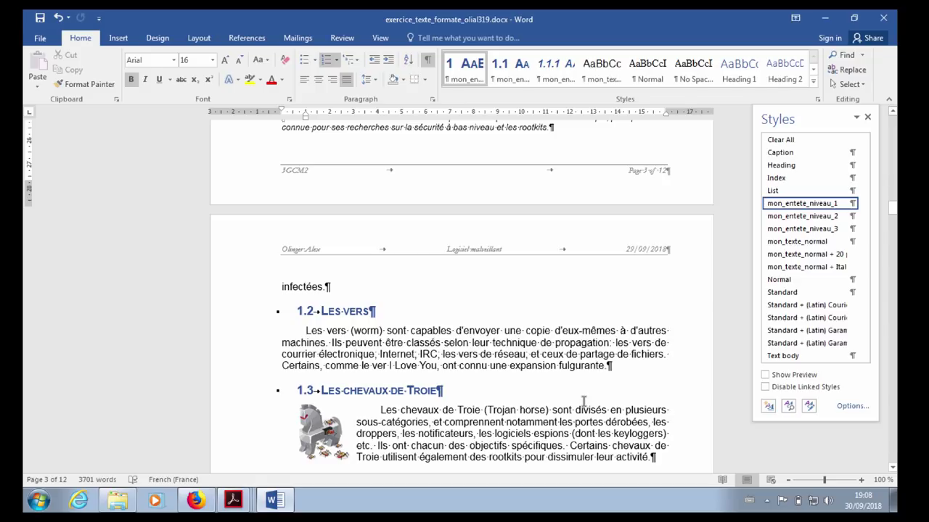
pyautogui.scroll(-2, 584, 404)
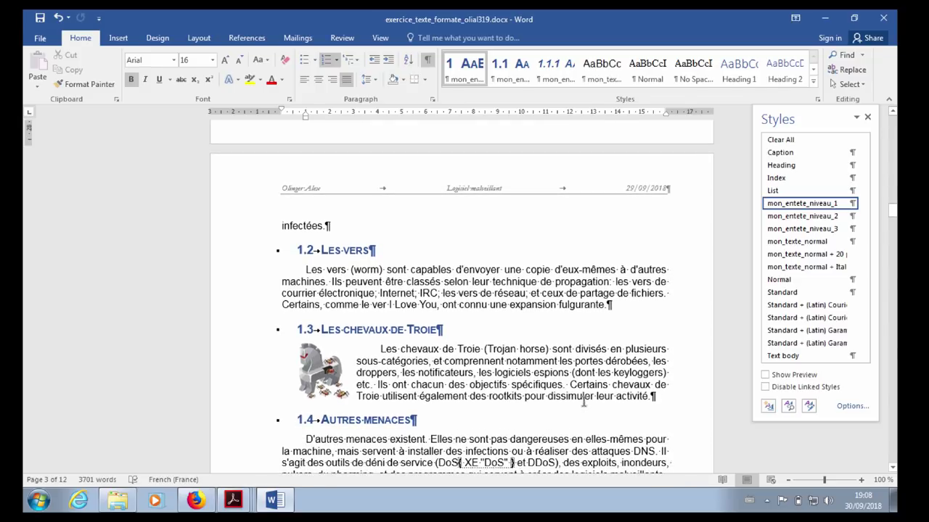
pyautogui.scroll(-9, 584, 404)
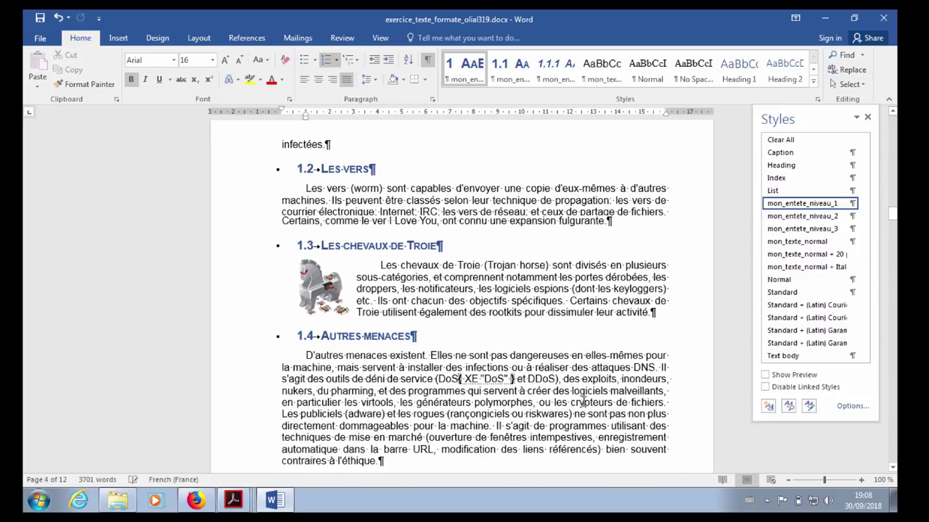
pyautogui.scroll(-1, 584, 401)
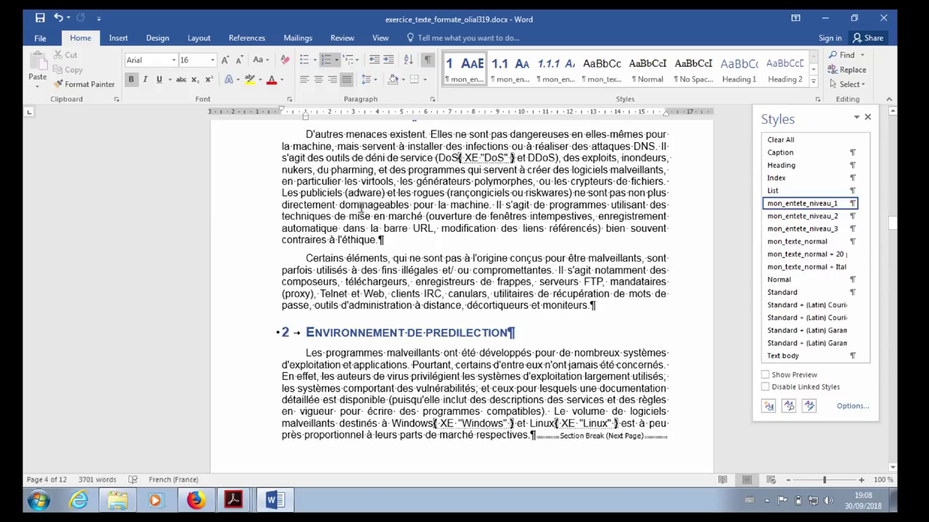
# Set the line spacing of the mon_texte_normal style to 1,5 lines, comparing it with Single in the paragraph preview before applying it
pyautogui.click(430, 200)
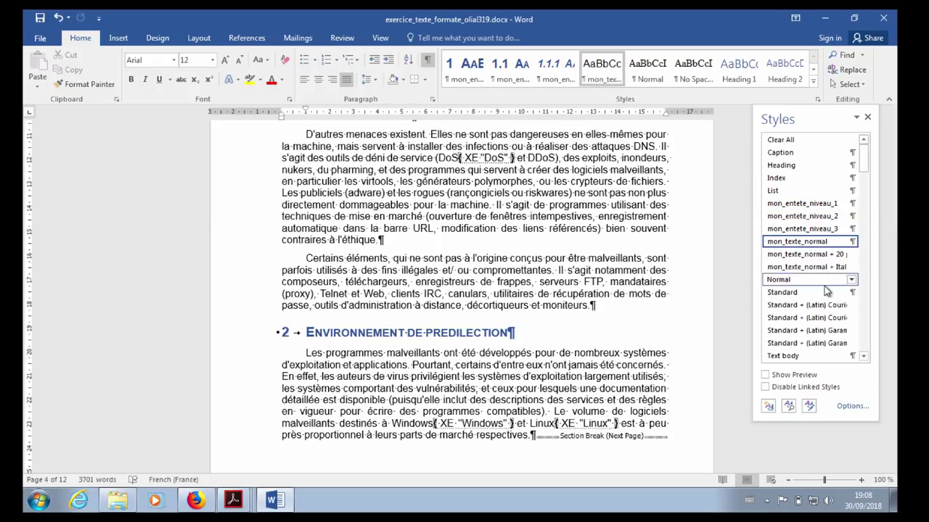
pyautogui.click(852, 242)
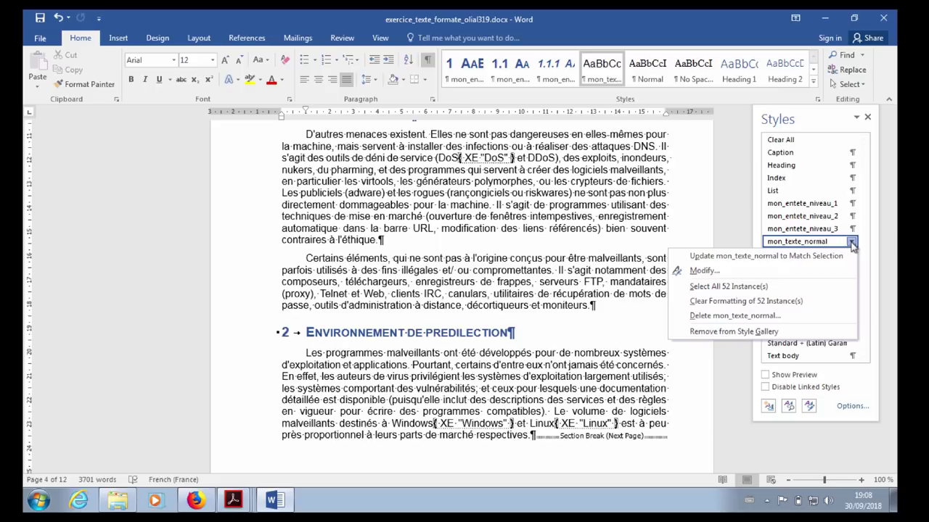
pyautogui.click(769, 272)
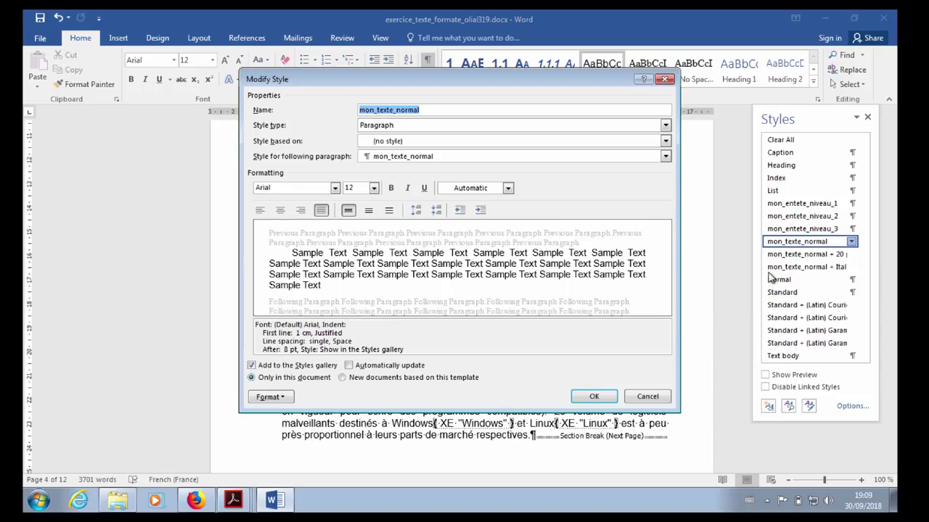
pyautogui.moveTo(599, 84); pyautogui.dragTo(608, 87)
pyautogui.moveTo(672, 112); pyautogui.dragTo(807, 105)
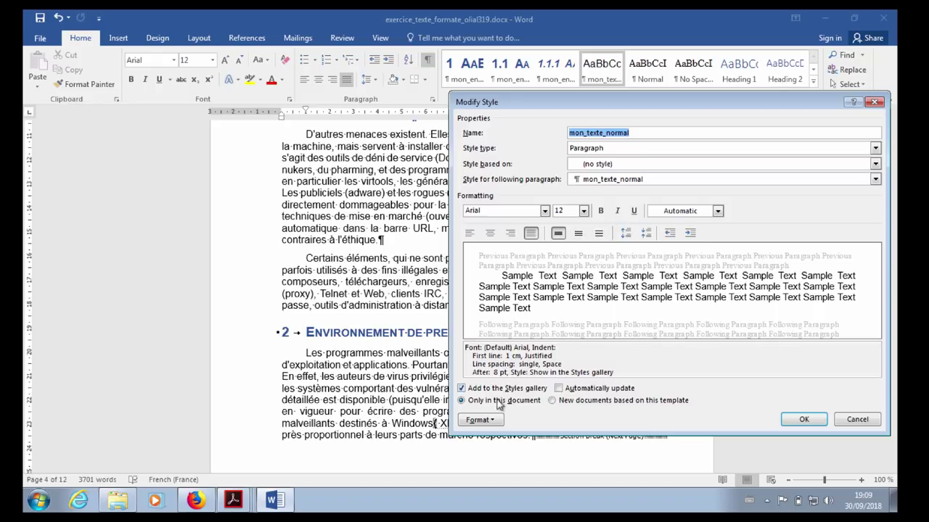
pyautogui.click(480, 419)
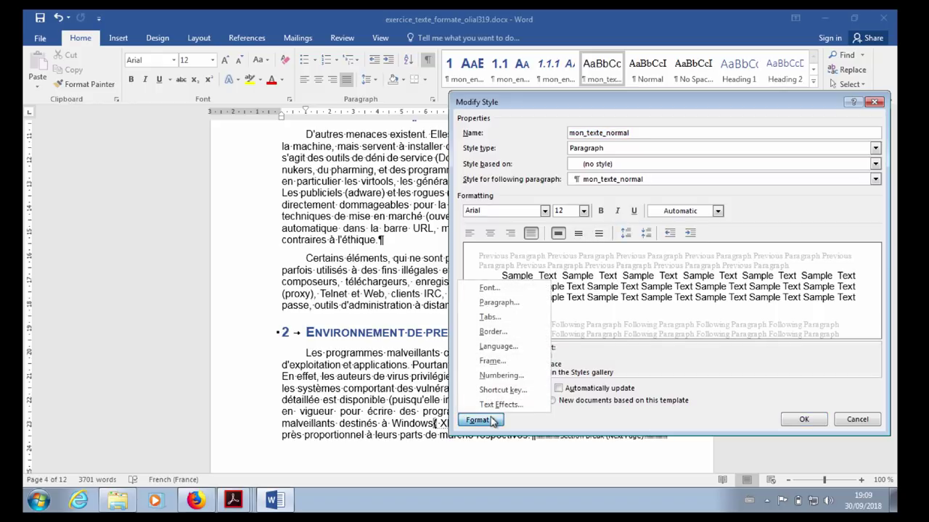
pyautogui.click(512, 306)
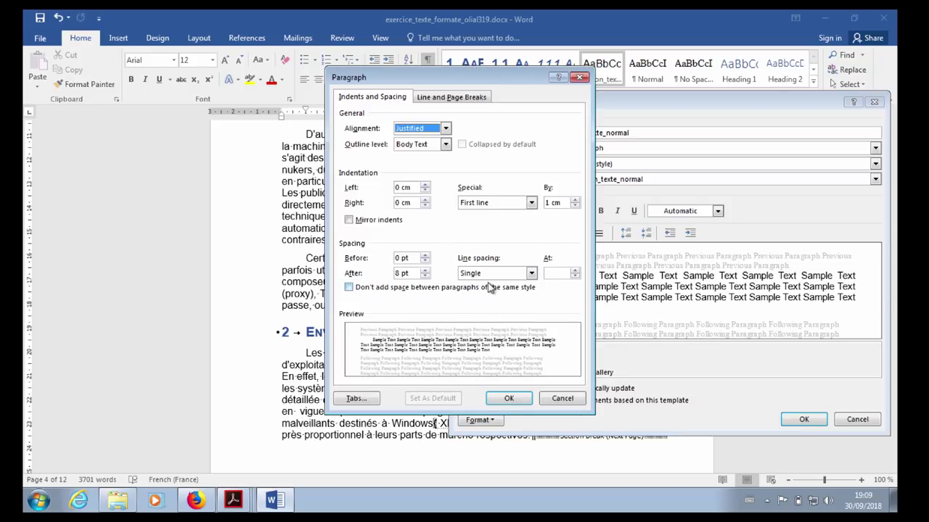
pyautogui.click(532, 275)
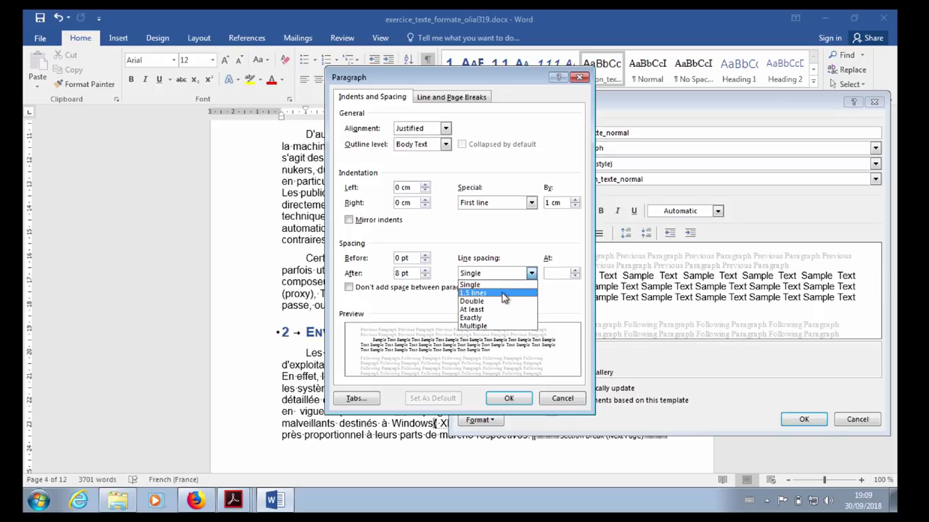
pyautogui.click(504, 293)
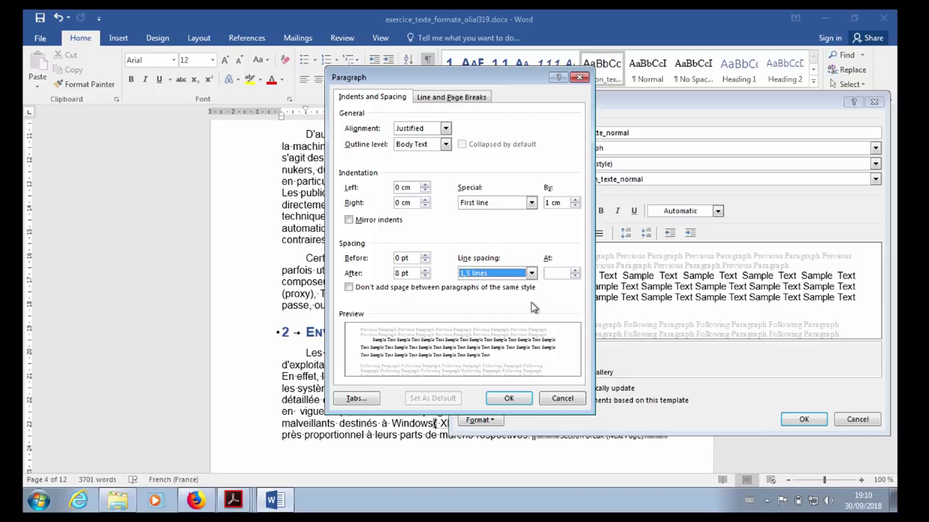
pyautogui.click(531, 273)
pyautogui.click(494, 288)
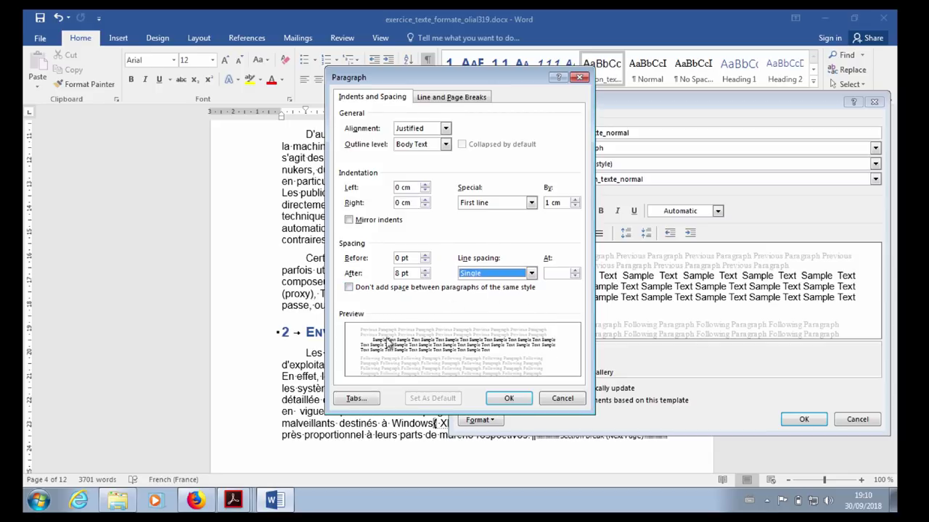
pyautogui.click(532, 272)
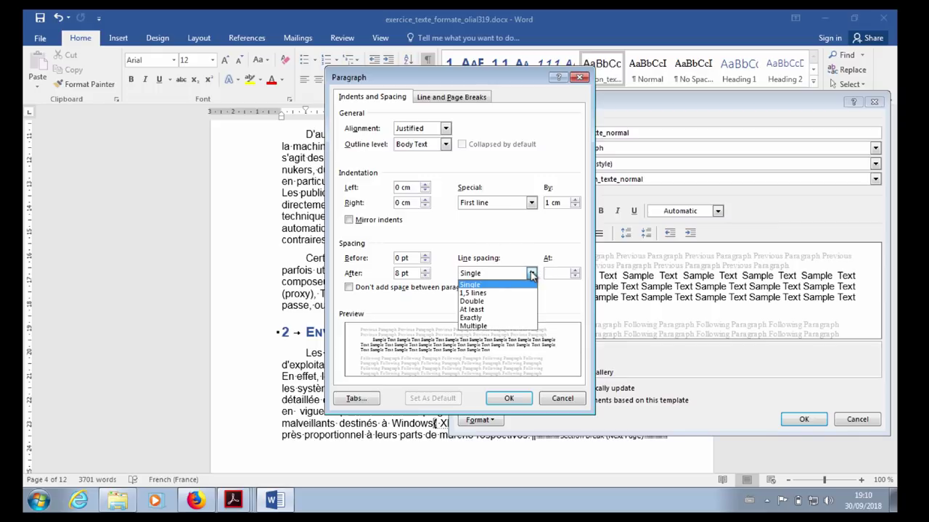
pyautogui.click(490, 293)
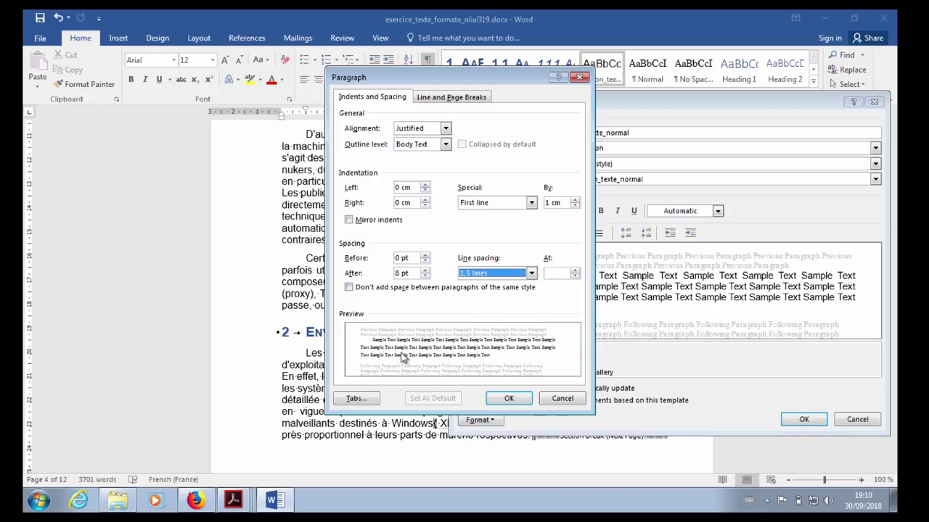
pyautogui.click(510, 399)
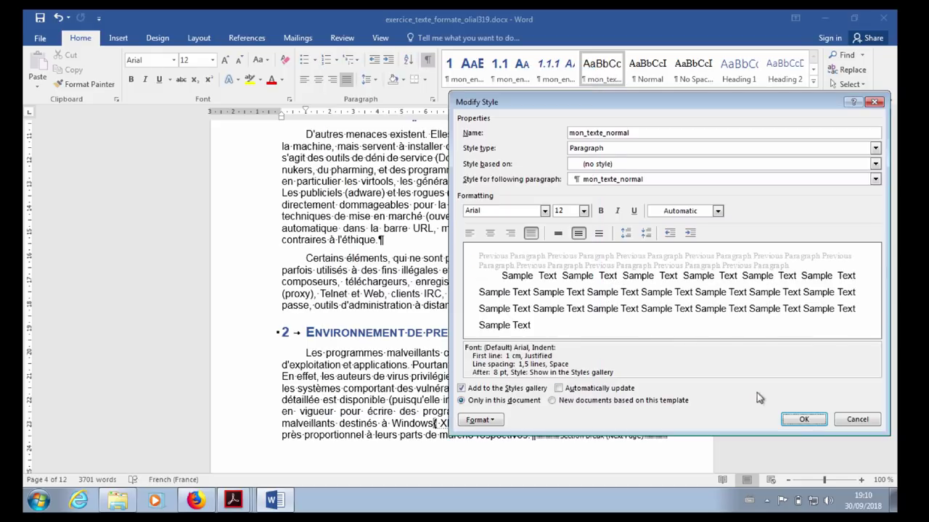
pyautogui.click(803, 419)
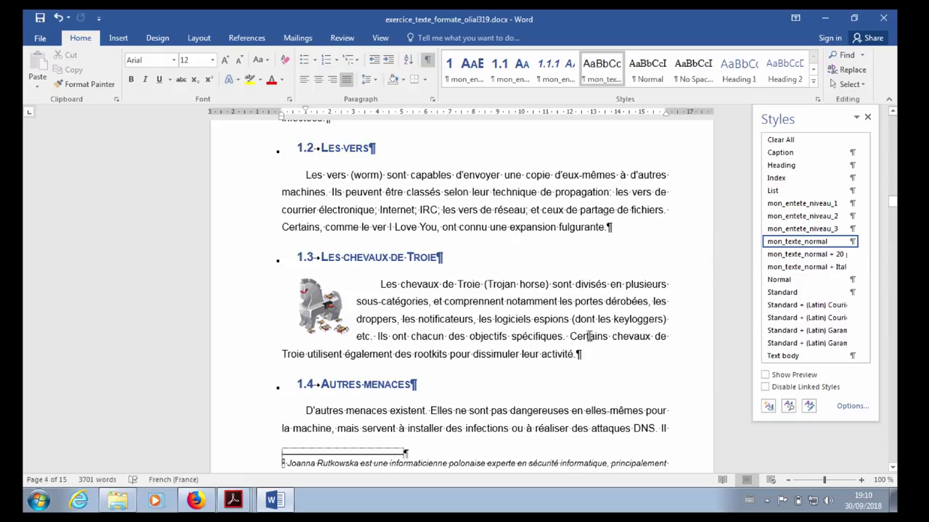
# Examine the line and paragraph spacing around section 1.3 Les chevaux de Troie and place the cursor at the end of its paragraph
pyautogui.scroll(-2, 588, 335)
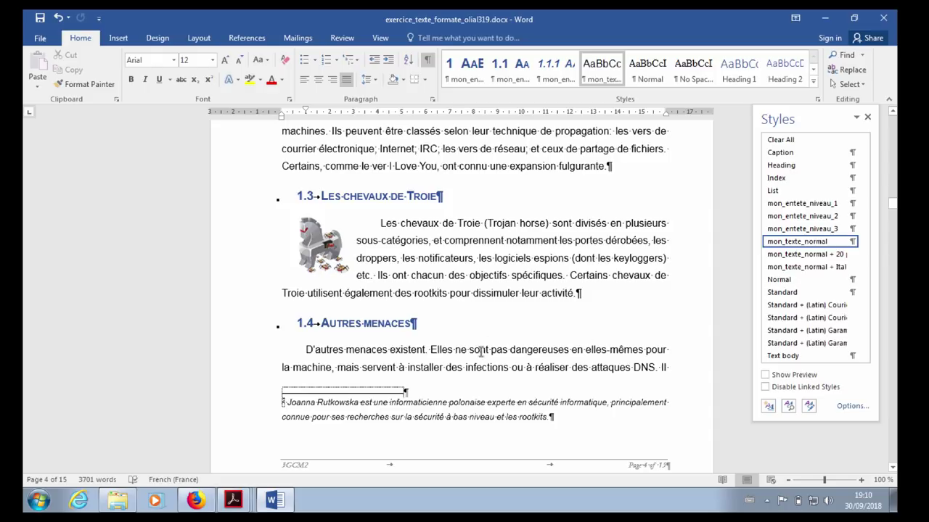
pyautogui.moveTo(380, 224); pyautogui.dragTo(506, 335)
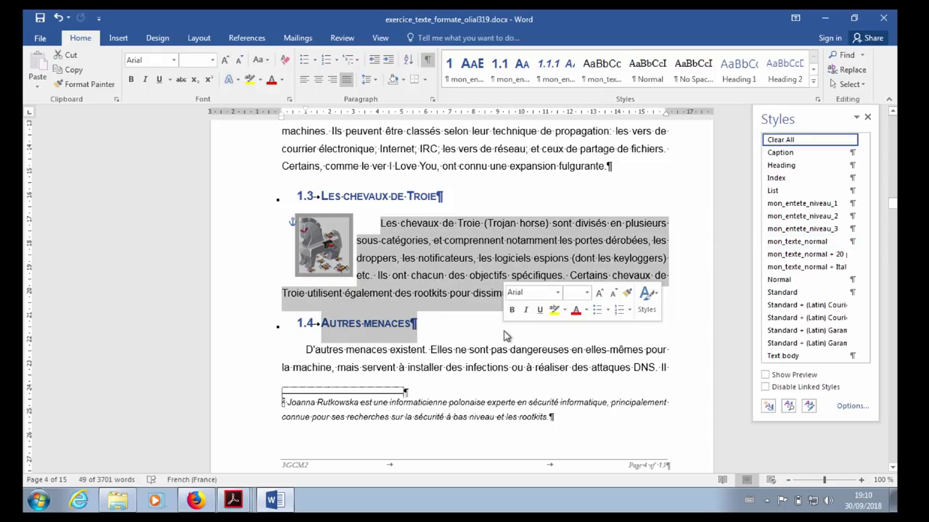
pyautogui.click(463, 167)
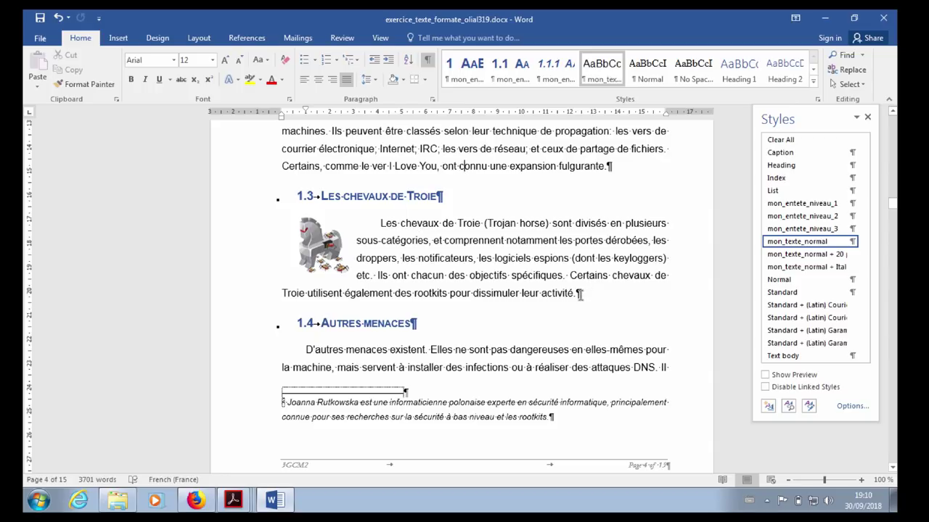
pyautogui.click(579, 293)
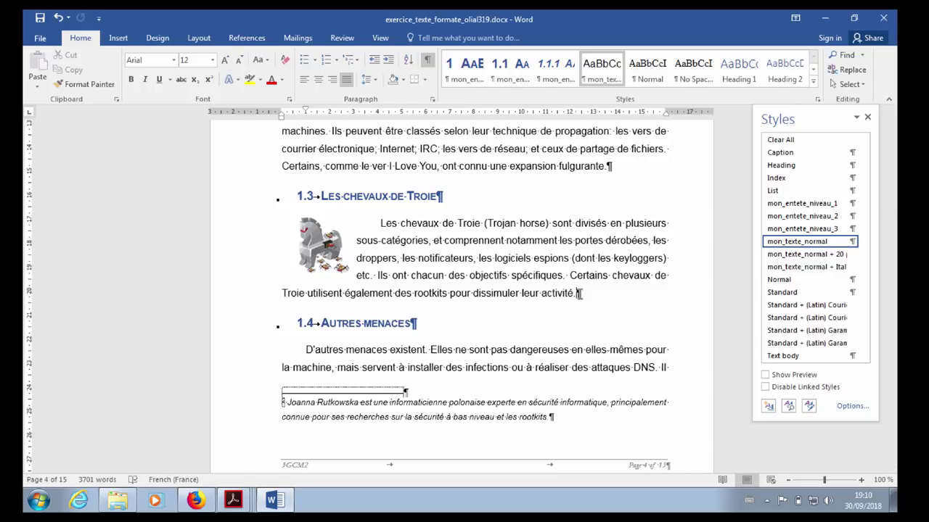
# Add the paragraph Chevaux de Paris after the text of section 1.3 and apply the mon_entete_niveau_2 style to it
pyautogui.press('Return')
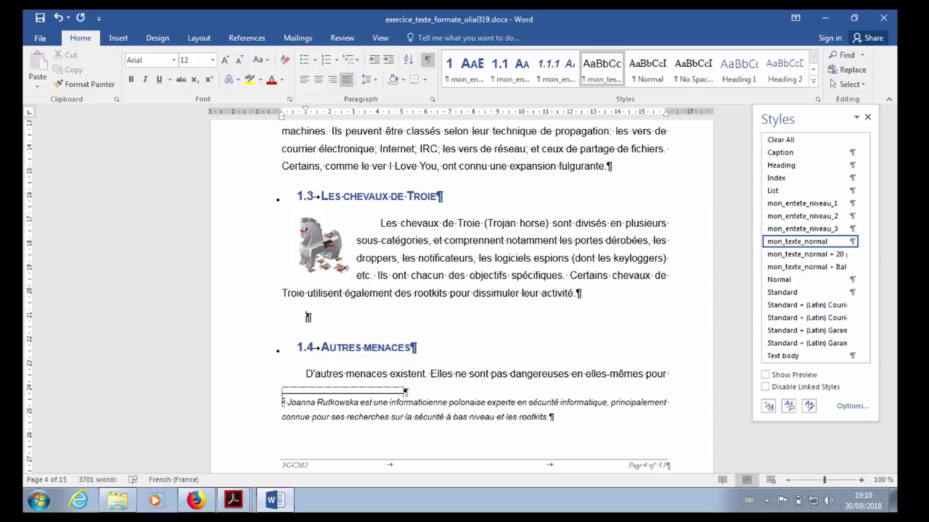
pyautogui.write('Chevaux de Paris')
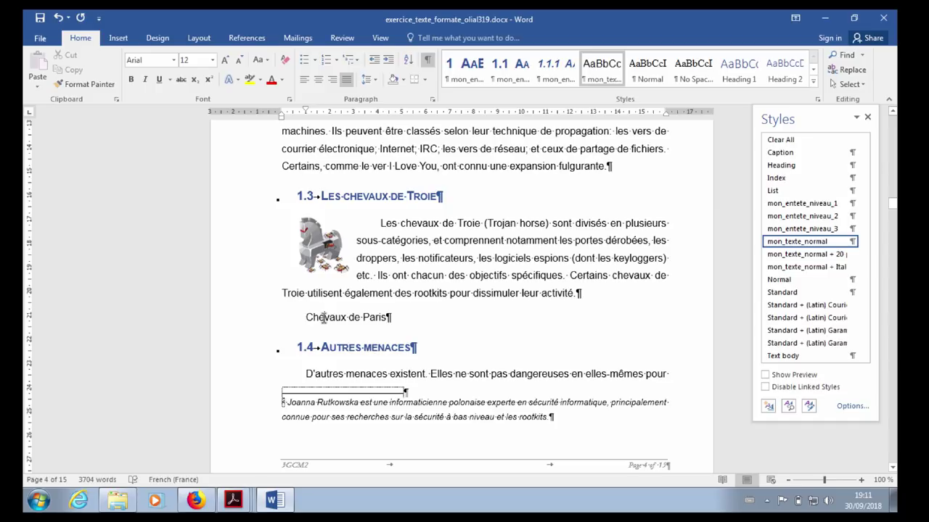
pyautogui.moveTo(788, 222)
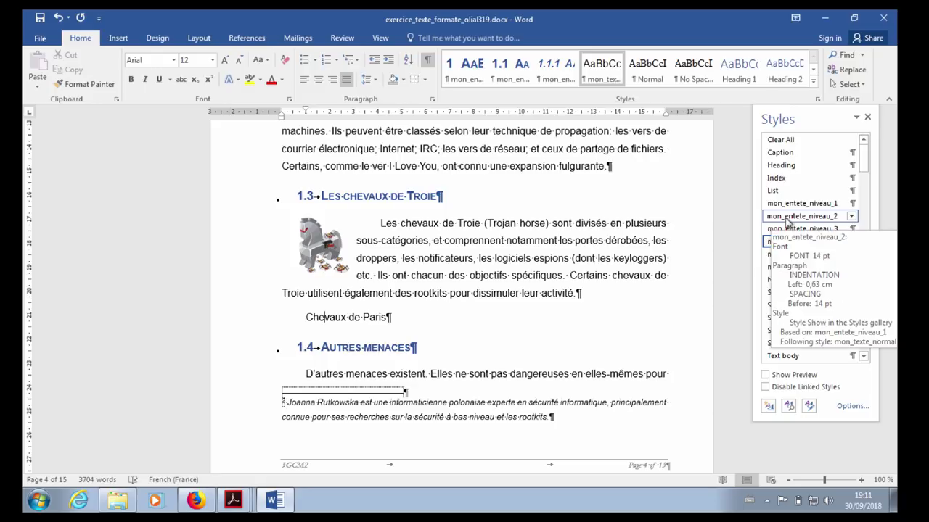
pyautogui.click(788, 218)
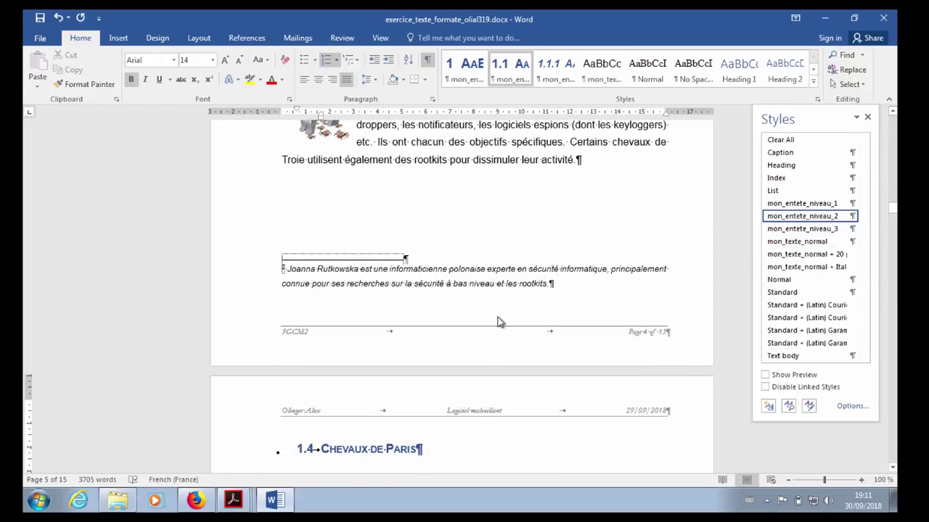
pyautogui.scroll(3, 498, 322)
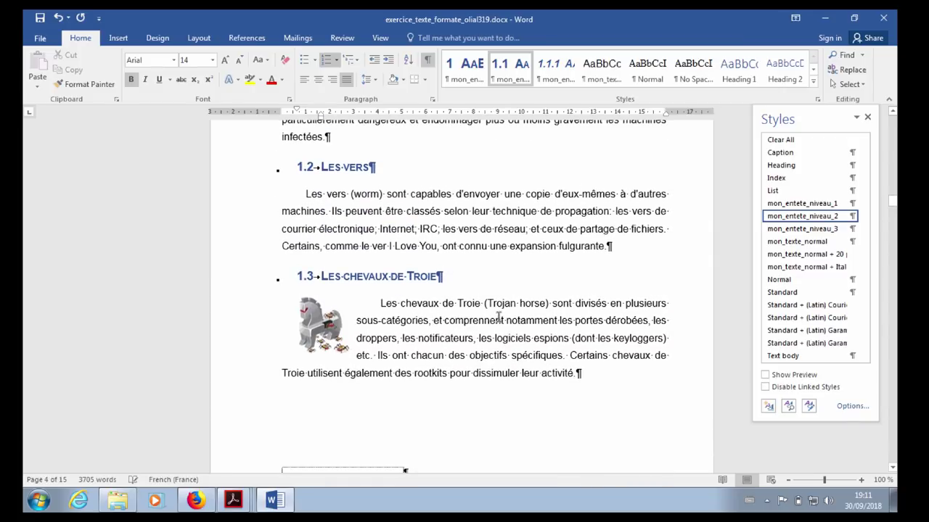
pyautogui.scroll(-2, 499, 317)
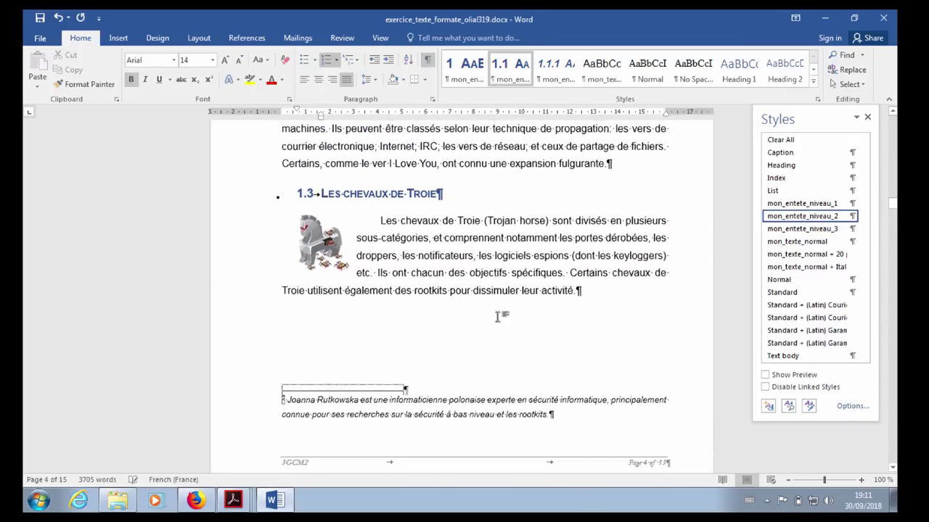
pyautogui.scroll(-2, 499, 317)
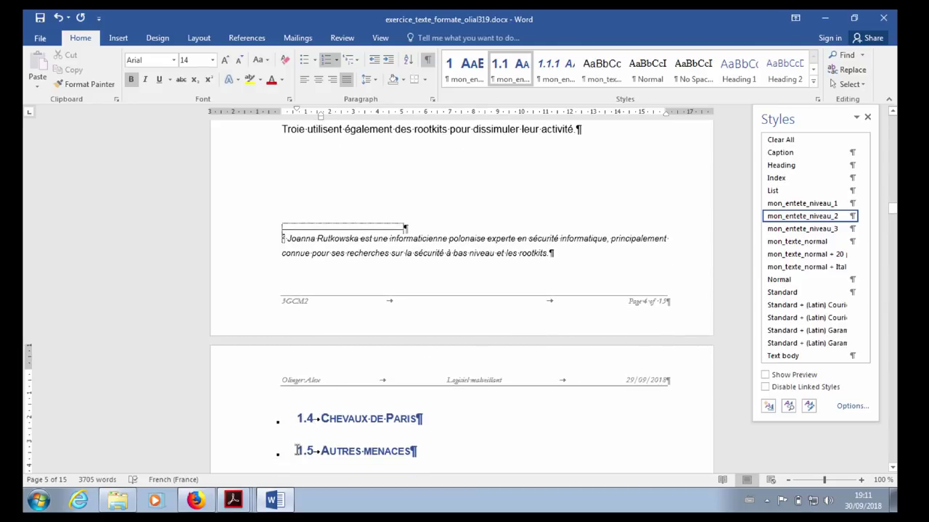
pyautogui.scroll(-1, 534, 447)
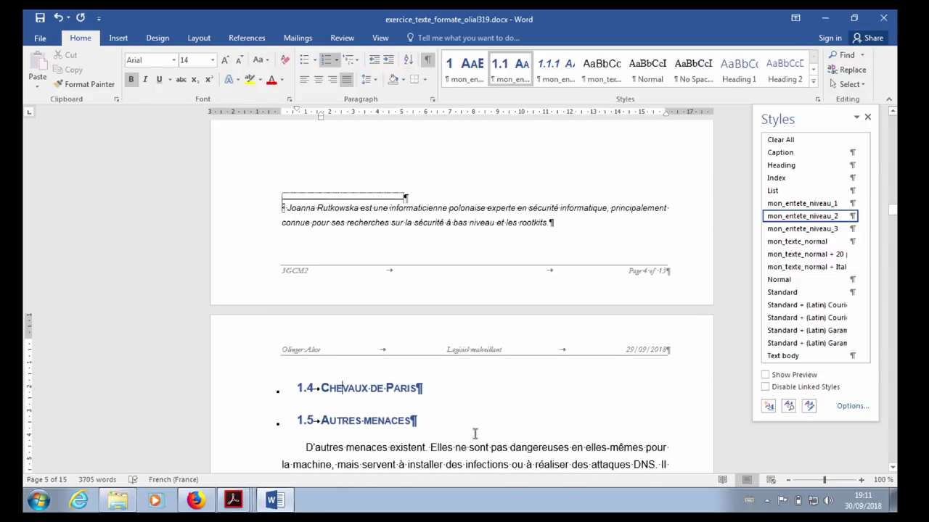
# Add the paragraph "Bla bla bla" below heading 1.4 Chevaux de Paris and apply the mon_texte_normal style to it
pyautogui.click(433, 392)
pyautogui.moveTo(780, 222)
pyautogui.press('Return')
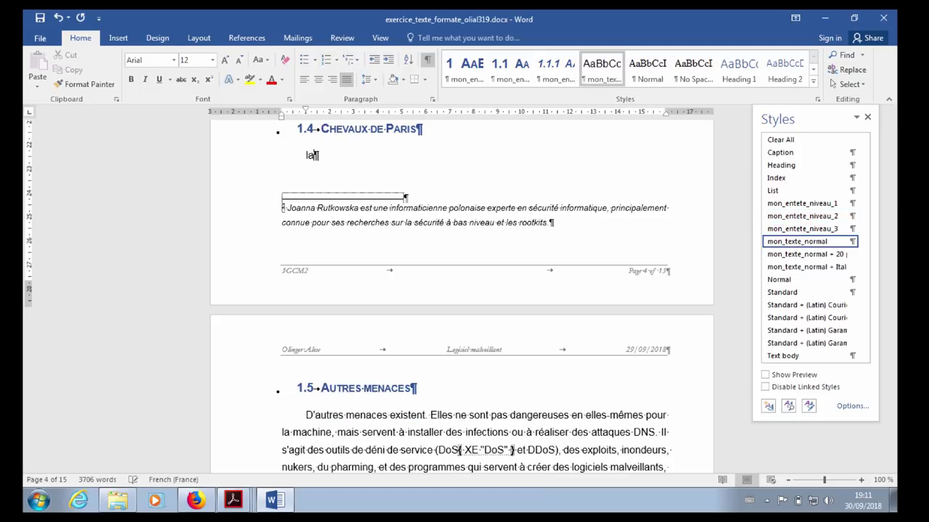
pyautogui.press('BackSpace')
pyautogui.write('Bla bla')
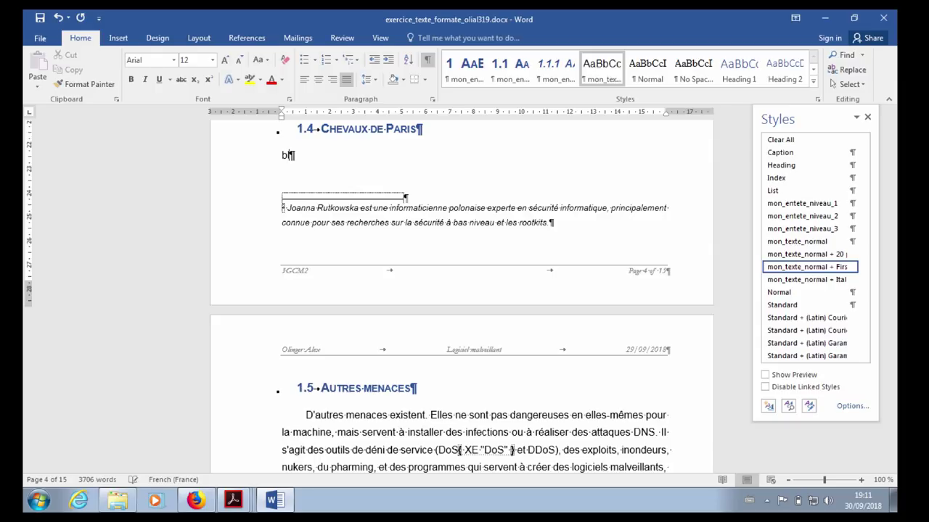
pyautogui.write('bla')
pyautogui.press('BackSpace')
pyautogui.press('BackSpace')
pyautogui.press('BackSpace')
pyautogui.press('BackSpace')
pyautogui.write('a bla')
pyautogui.click(317, 152)
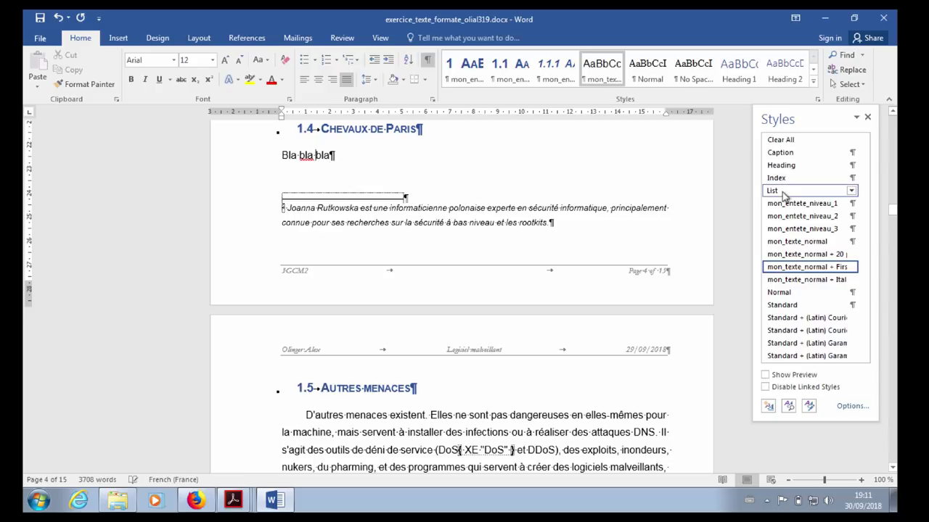
pyautogui.click(789, 242)
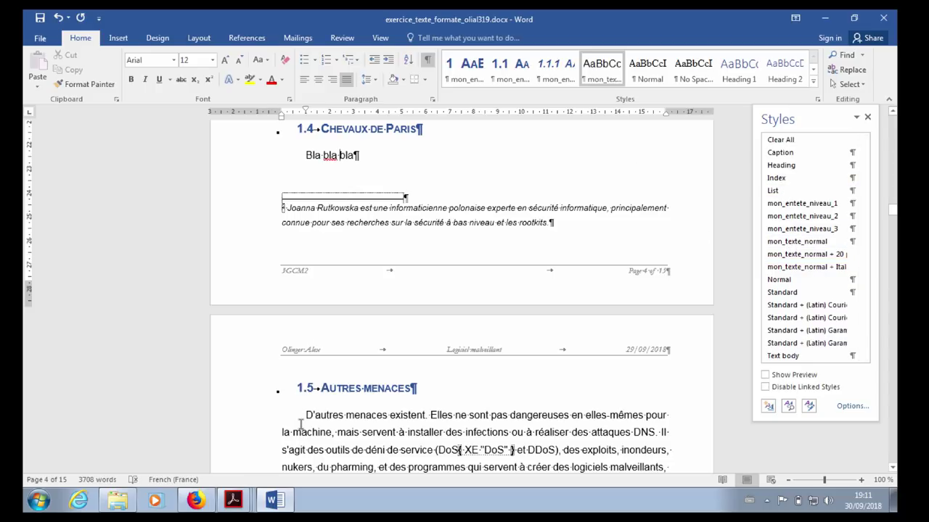
pyautogui.click(360, 163)
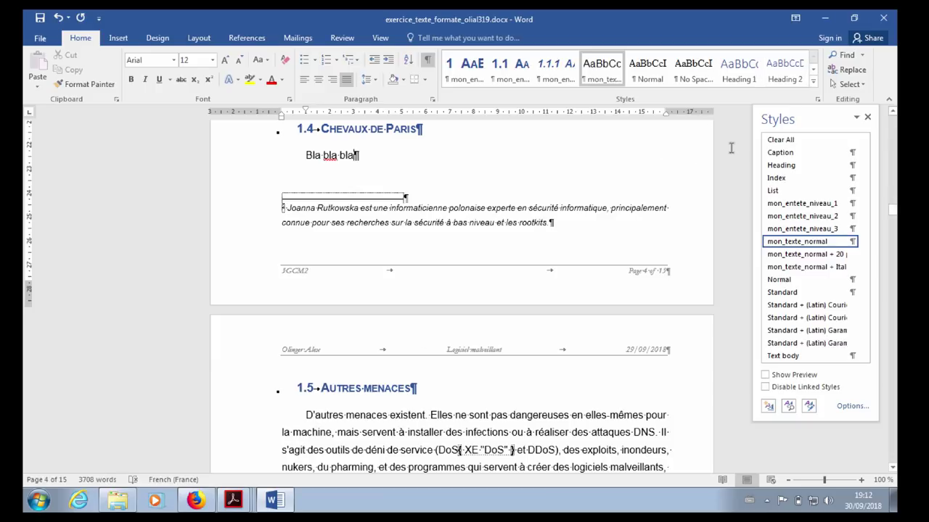
# Close the formatted model document without saving the changes
pyautogui.scroll(1, 626, 225)
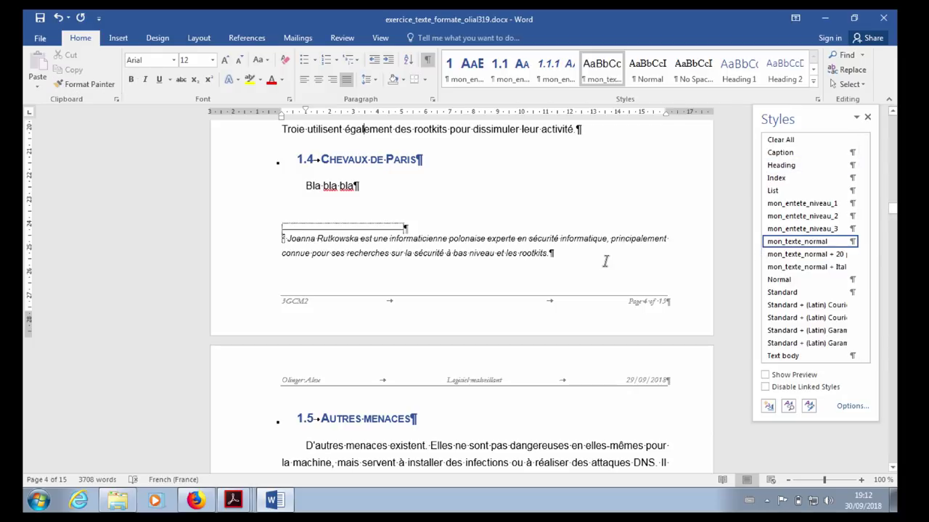
pyautogui.click(888, 18)
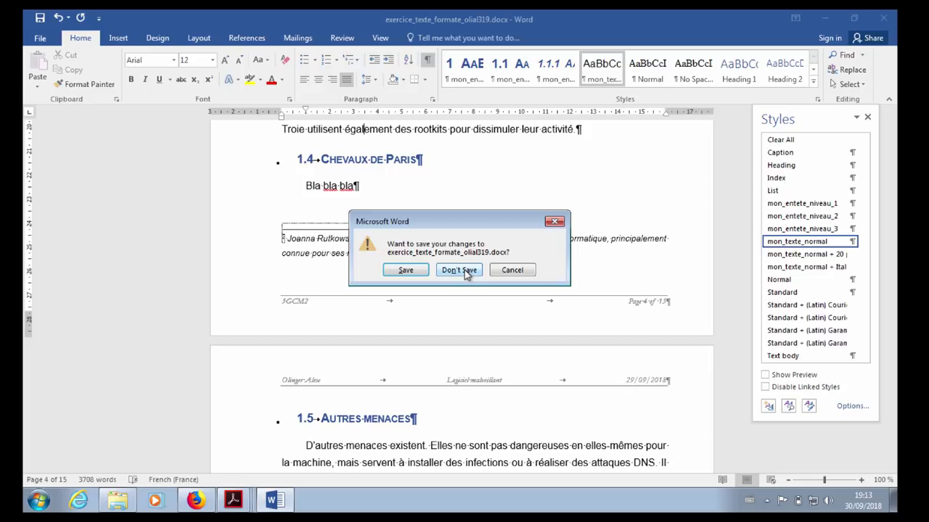
pyautogui.click(465, 271)
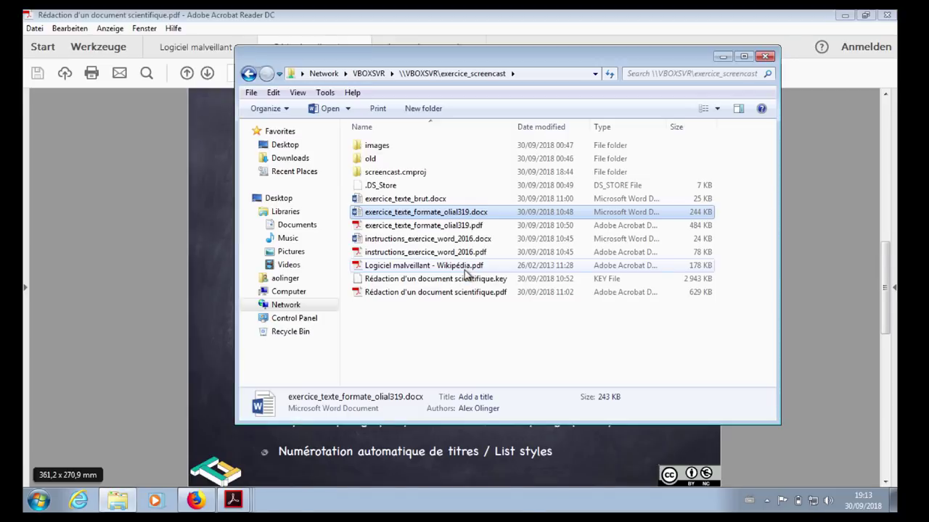
pyautogui.click(425, 324)
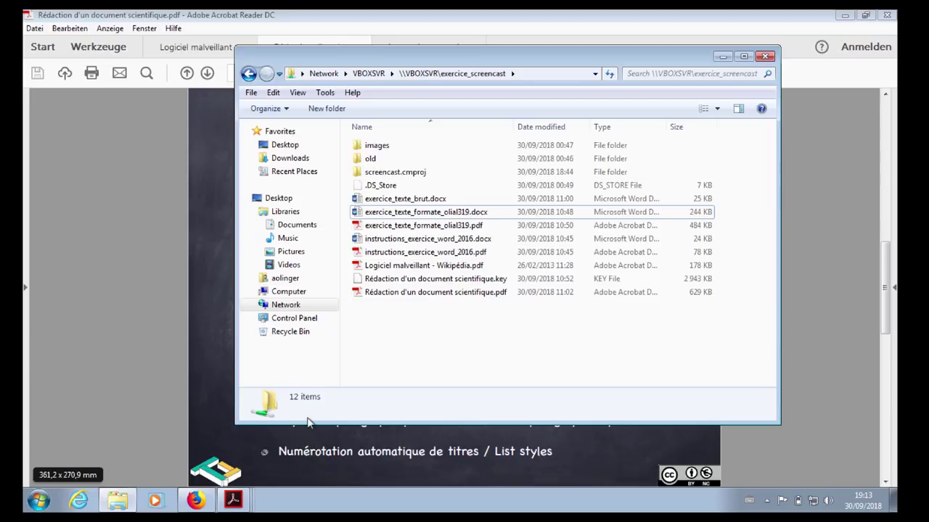
# Look up the name of the unformatted source text in instructions_exercice_word_2016.pdf in Acrobat Reader
pyautogui.moveTo(237, 502)
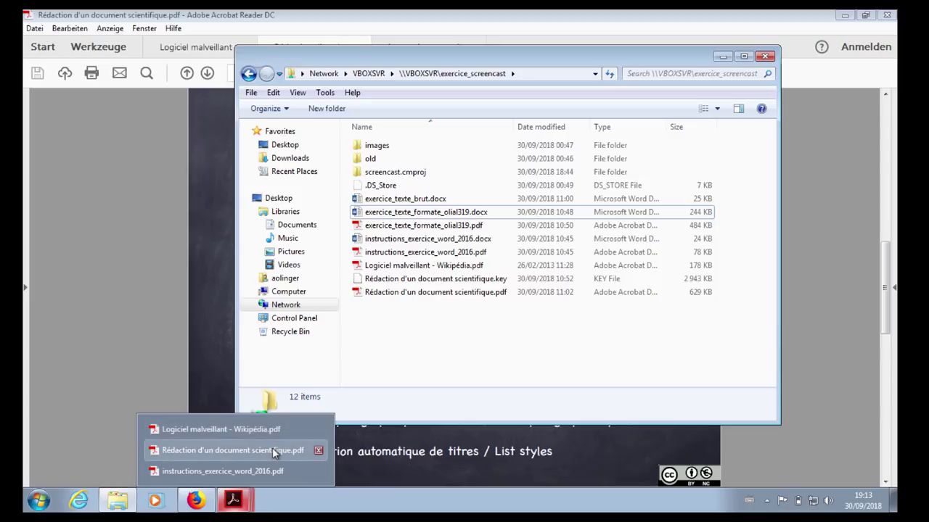
pyautogui.click(263, 468)
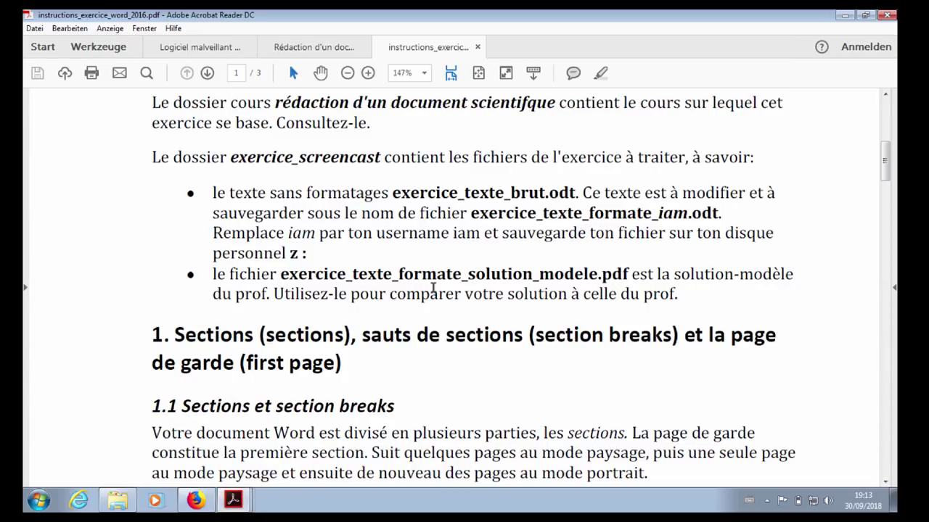
pyautogui.scroll(1, 433, 288)
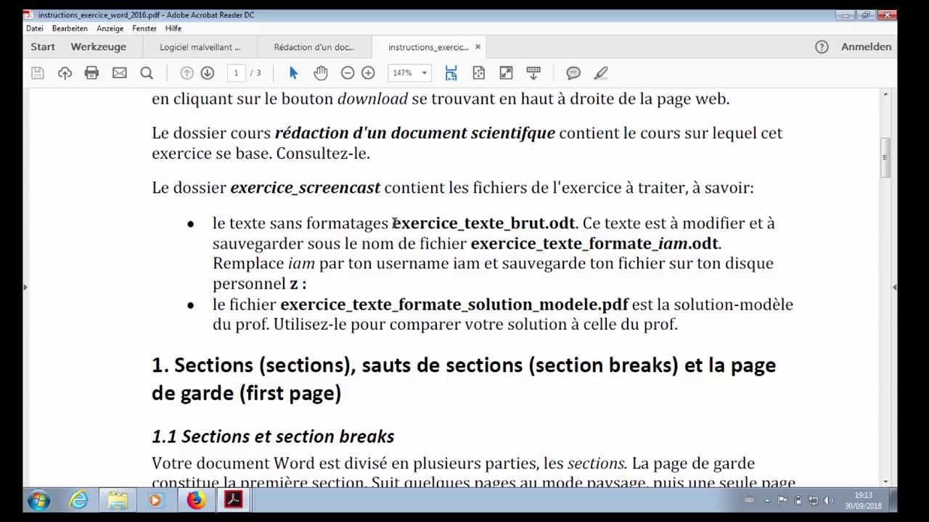
pyautogui.moveTo(393, 223); pyautogui.dragTo(548, 227)
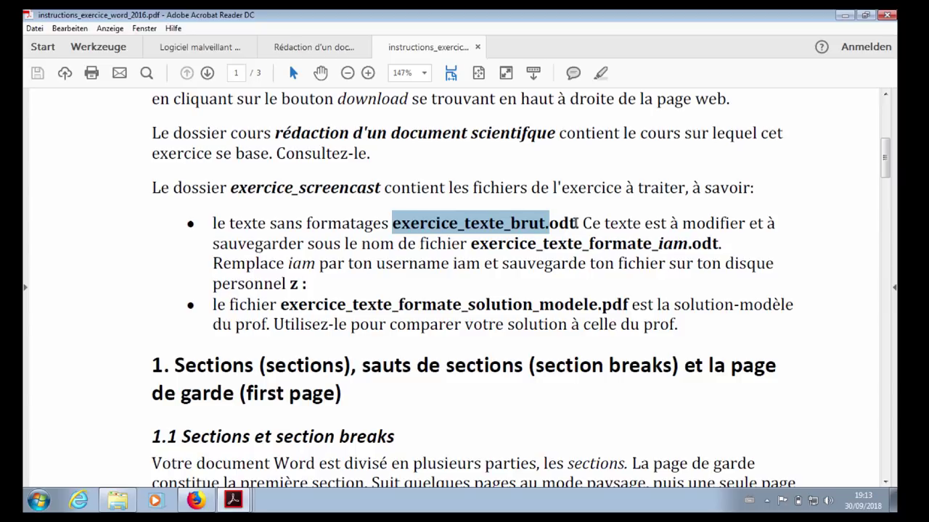
pyautogui.click(574, 223)
# Open exercice_texte_brut.docx in Word from the exercice_screencast folder in Windows Explorer
pyautogui.click(117, 504)
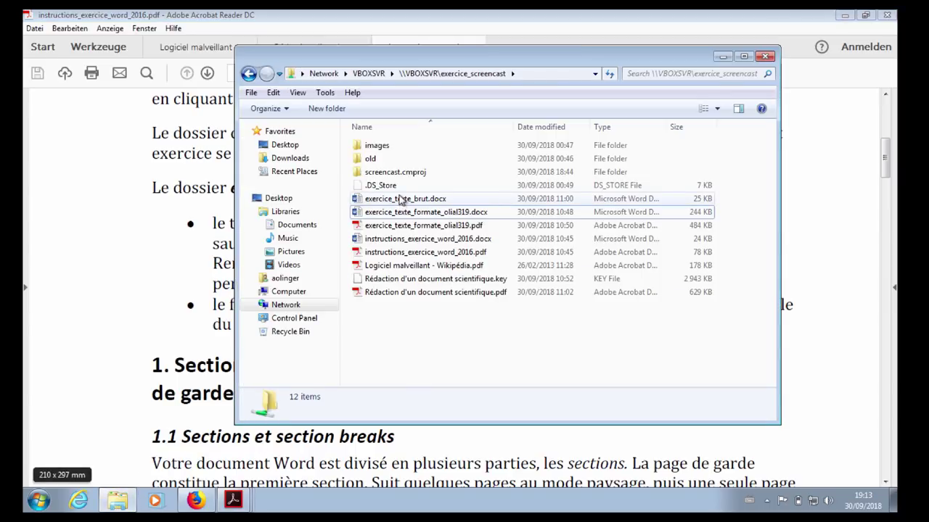
pyautogui.moveTo(390, 205)
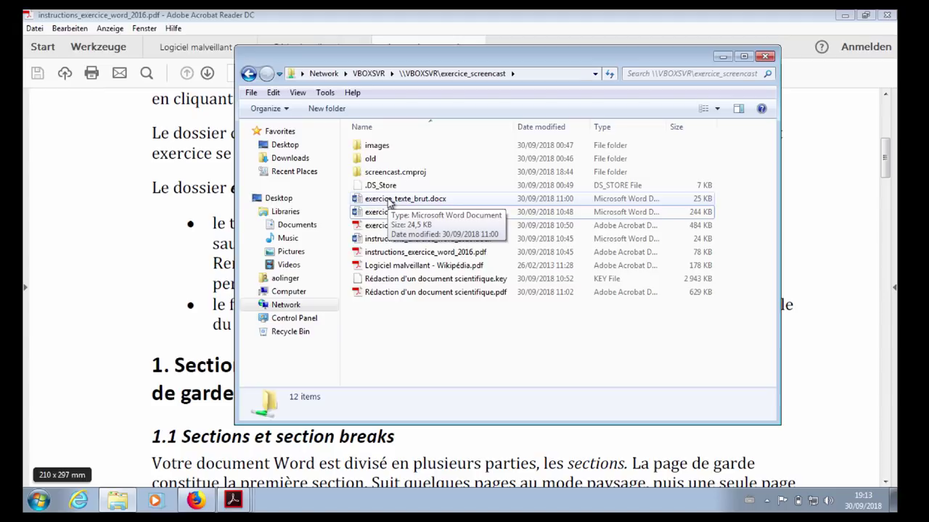
pyautogui.click(389, 201)
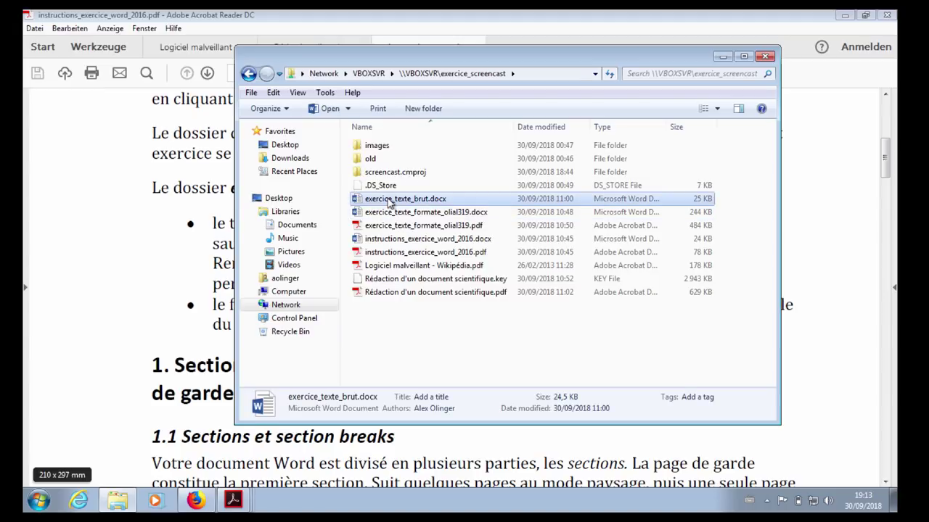
pyautogui.doubleClick(389, 202)
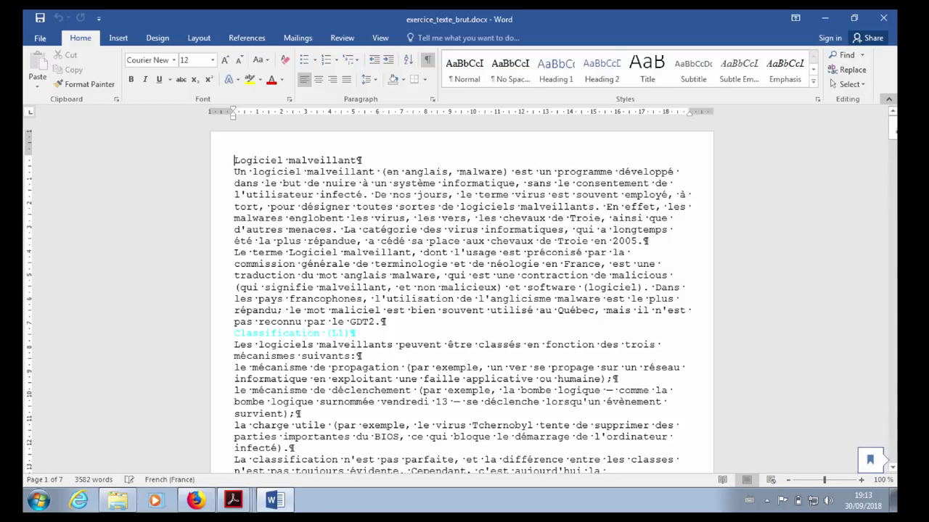
# Examine the raw text of Logiciel malveillant, including the coloured heading lines marked with levels such as Classification (L1)
pyautogui.moveTo(894, 132); pyautogui.dragTo(885, 98)
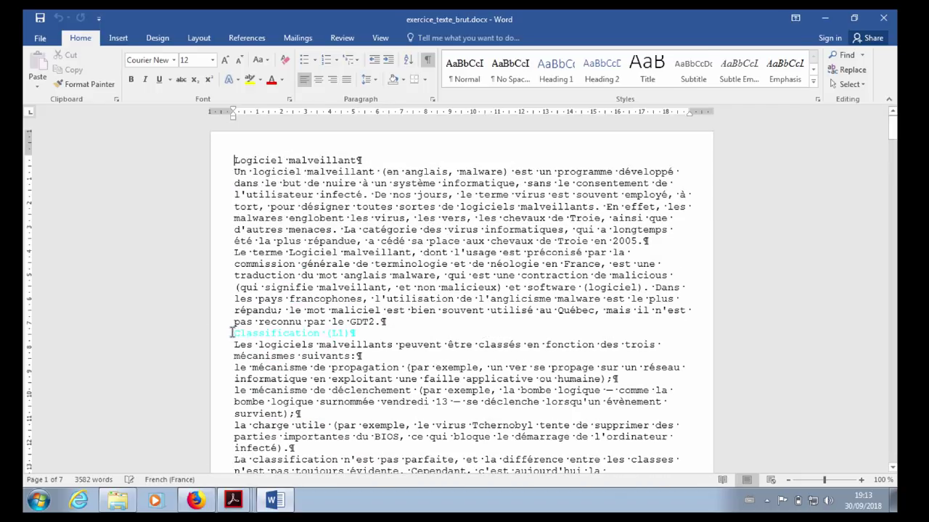
pyautogui.moveTo(233, 333); pyautogui.dragTo(366, 338)
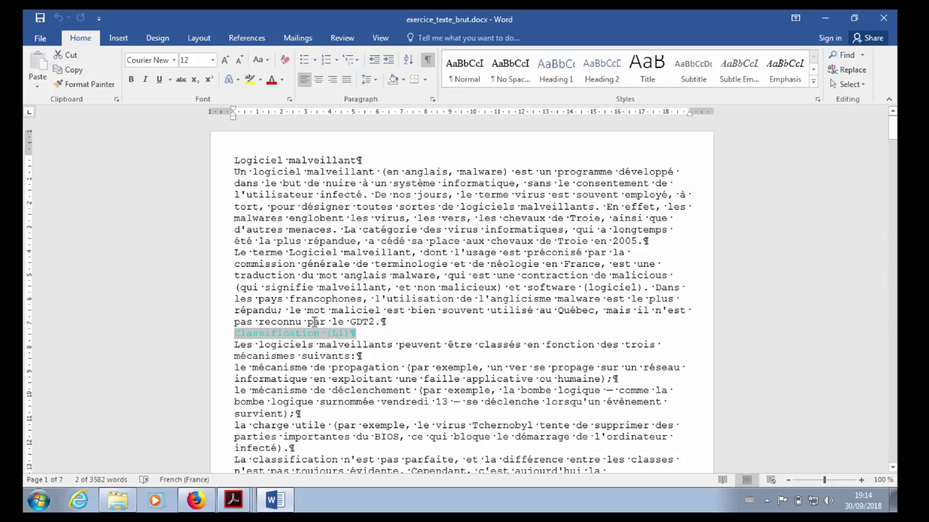
pyautogui.click(422, 345)
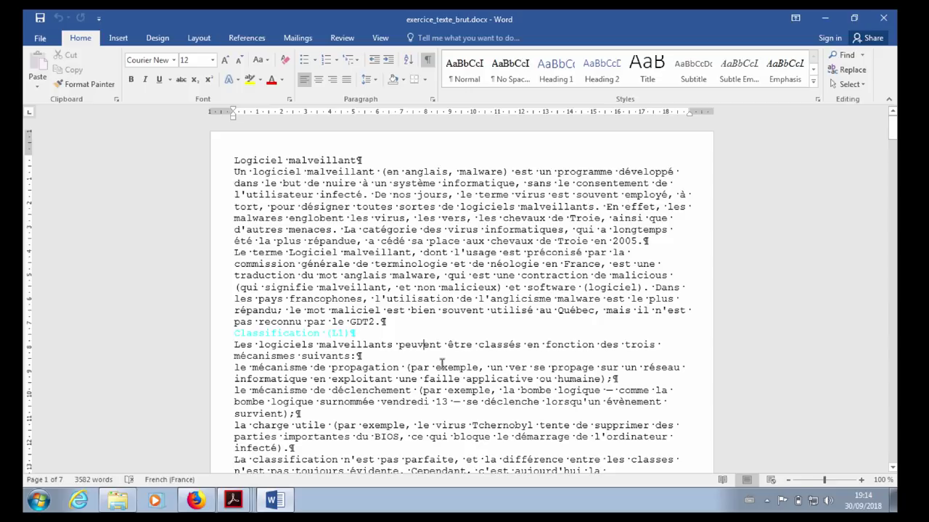
pyautogui.scroll(-4, 441, 365)
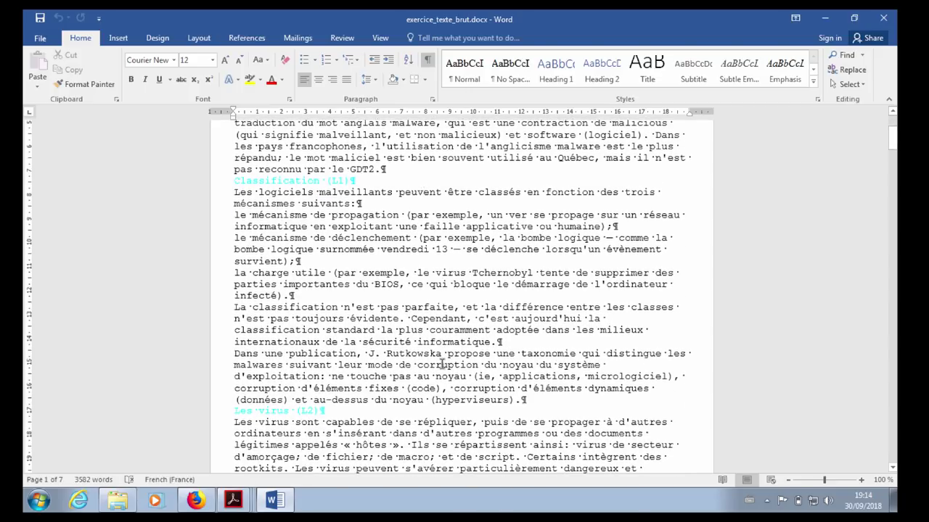
pyautogui.scroll(-1, 441, 365)
pyautogui.scroll(4, 362, 327)
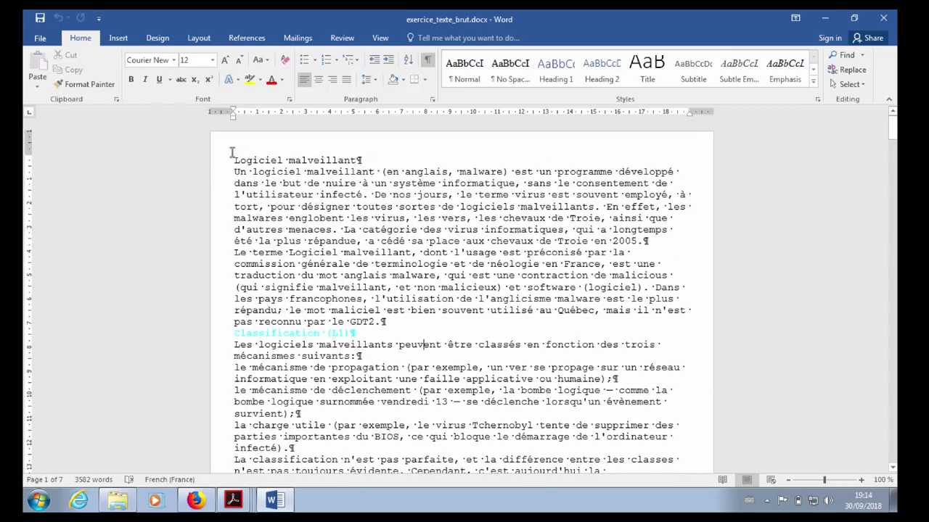
pyautogui.scroll(-5, 380, 351)
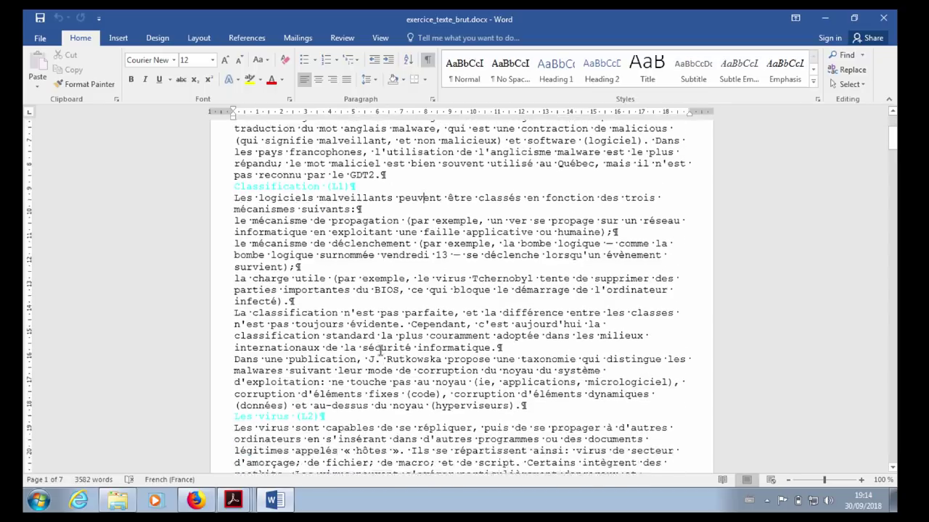
# Look up the required file name for the formatted text in the instructions PDF in Acrobat Reader and return to the raw document in Word
pyautogui.moveTo(232, 500)
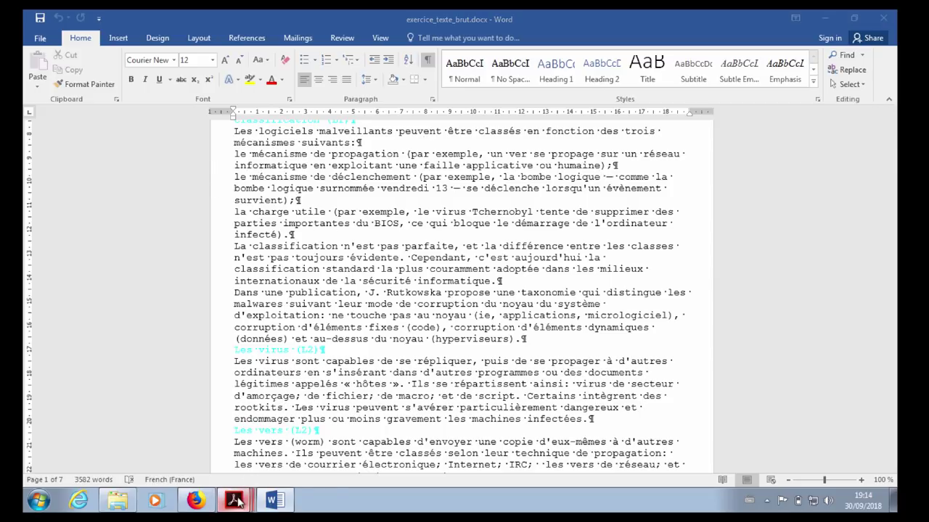
pyautogui.click(225, 473)
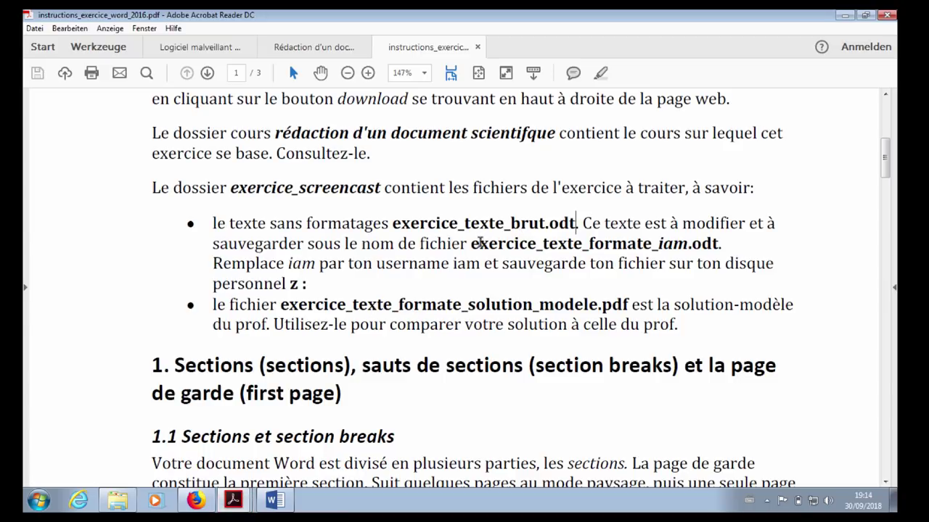
pyautogui.moveTo(472, 243); pyautogui.dragTo(689, 244)
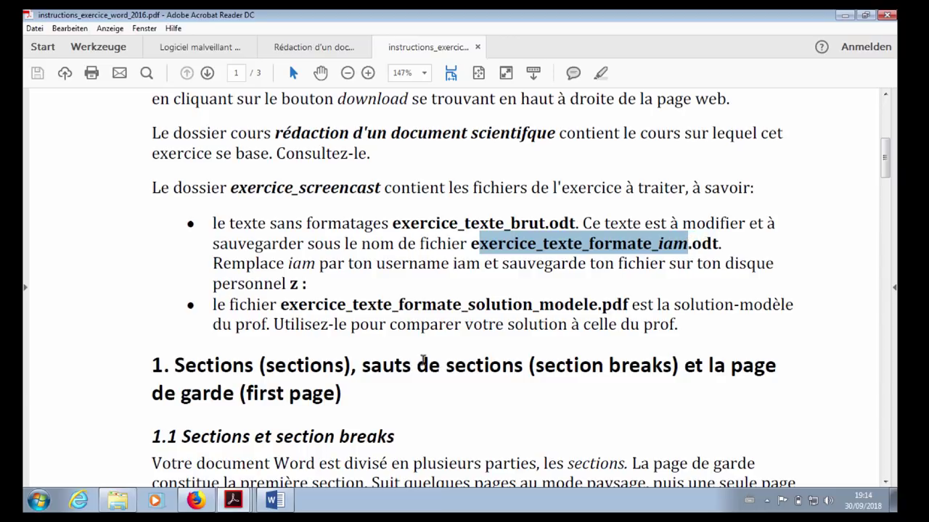
pyautogui.click(279, 504)
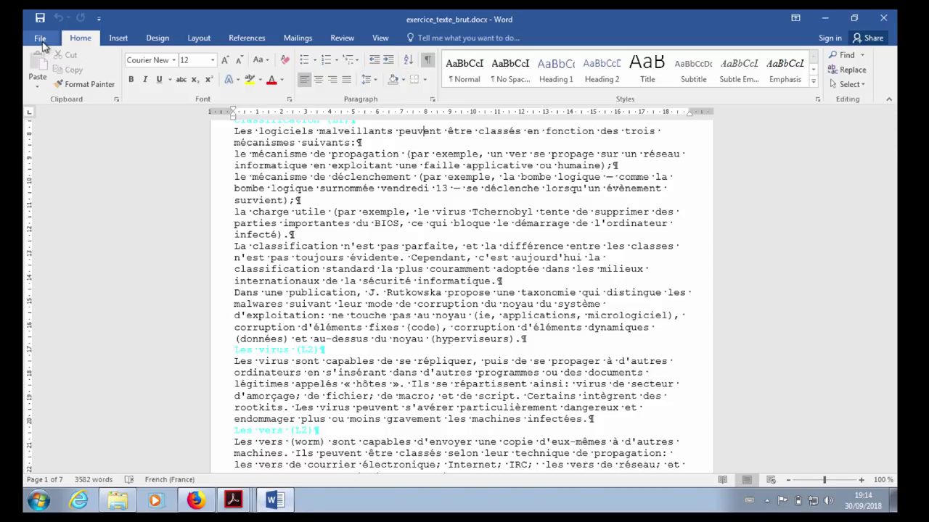
# Try to save a copy in the exercice_screencast folder as exercice_texte_formate_olial319.docx, declining to replace the existing file
pyautogui.click(41, 40)
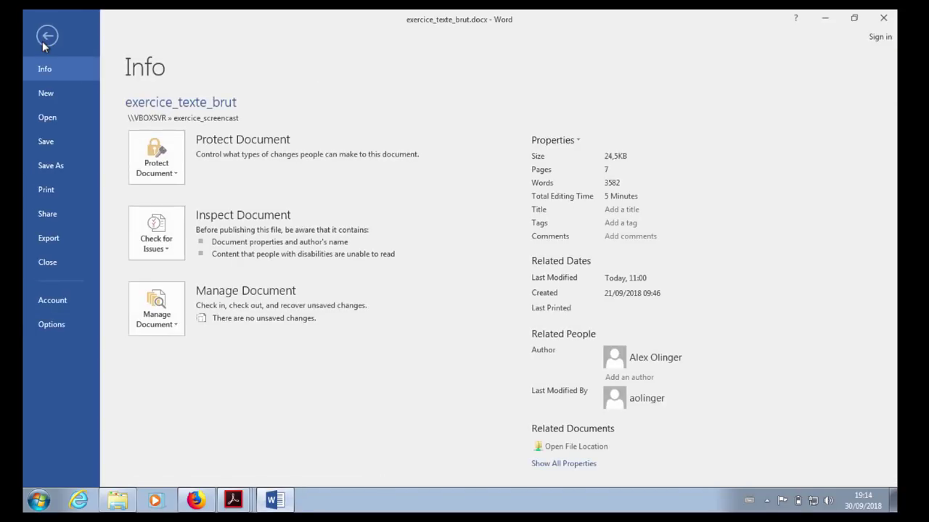
pyautogui.click(51, 168)
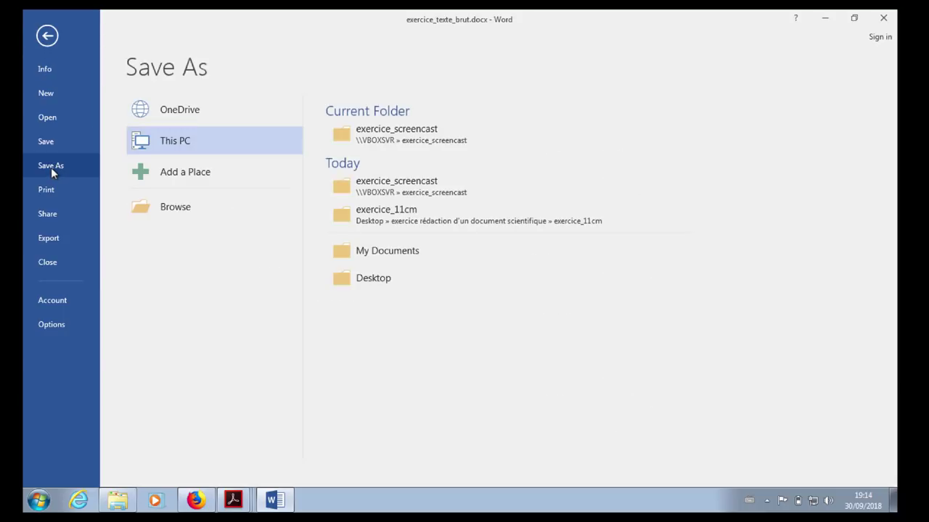
pyautogui.click(374, 145)
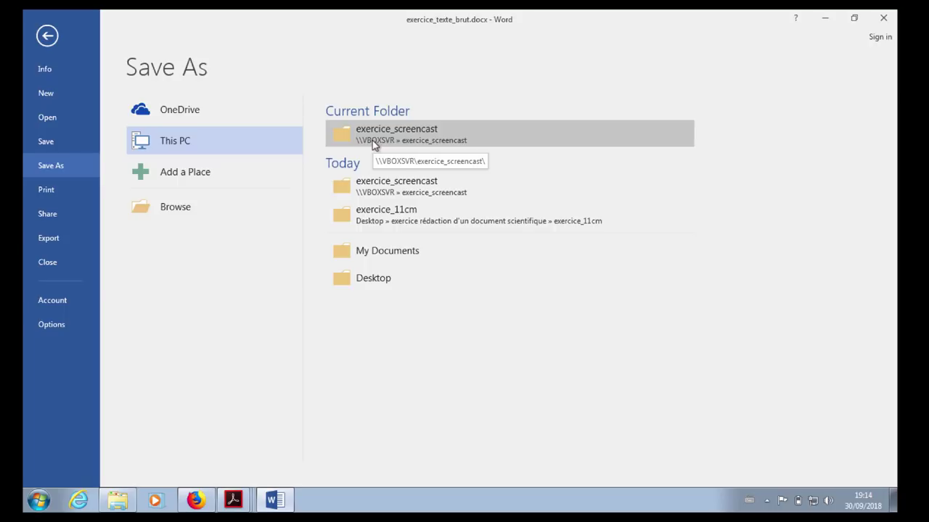
pyautogui.click(374, 145)
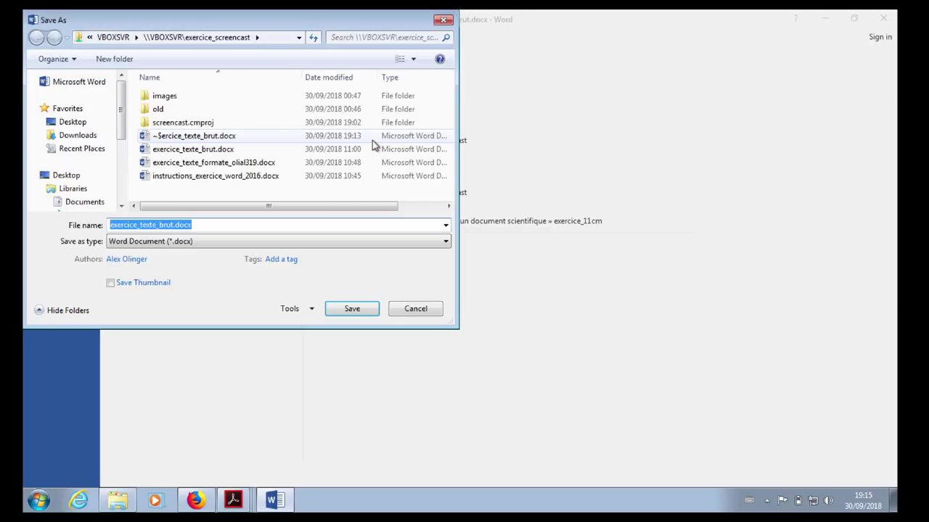
pyautogui.click(170, 225)
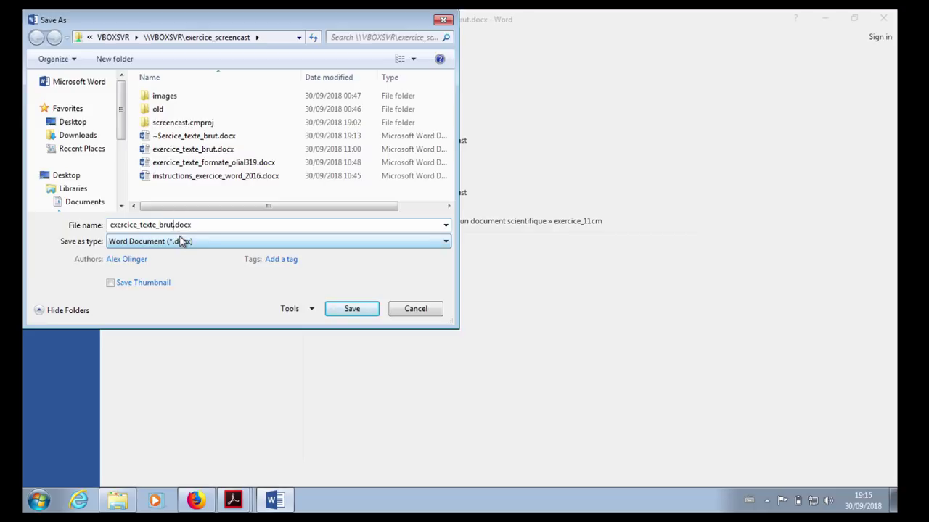
pyautogui.press('BackSpace')
pyautogui.press('BackSpace')
pyautogui.press('BackSpace')
pyautogui.write('formate_olial319')
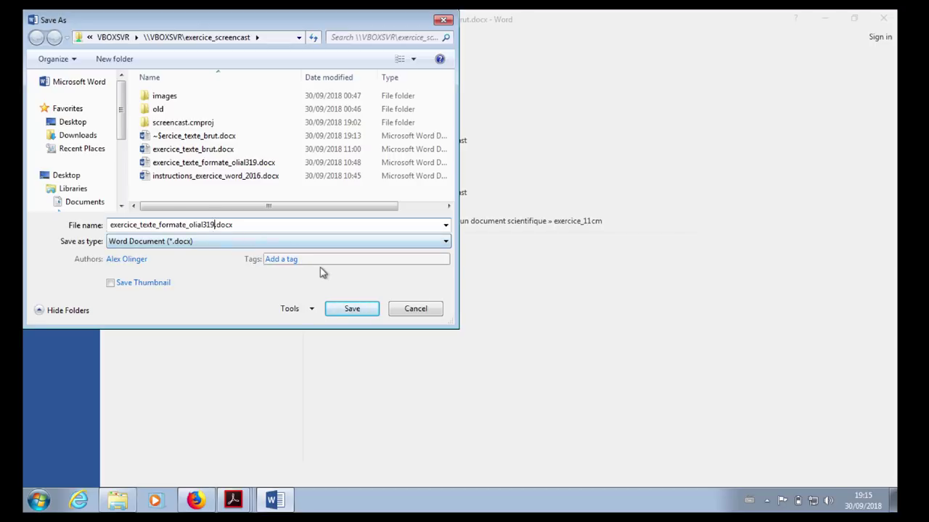
pyautogui.click(352, 309)
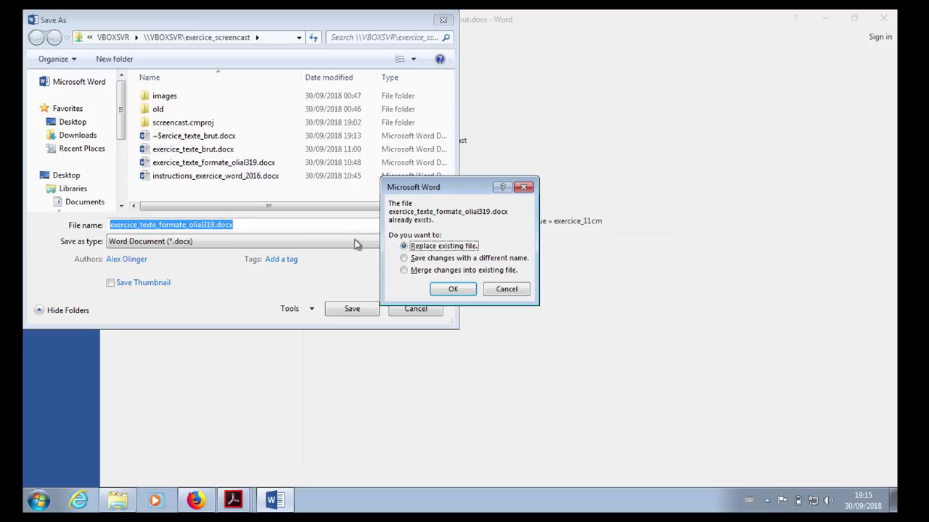
pyautogui.click(494, 292)
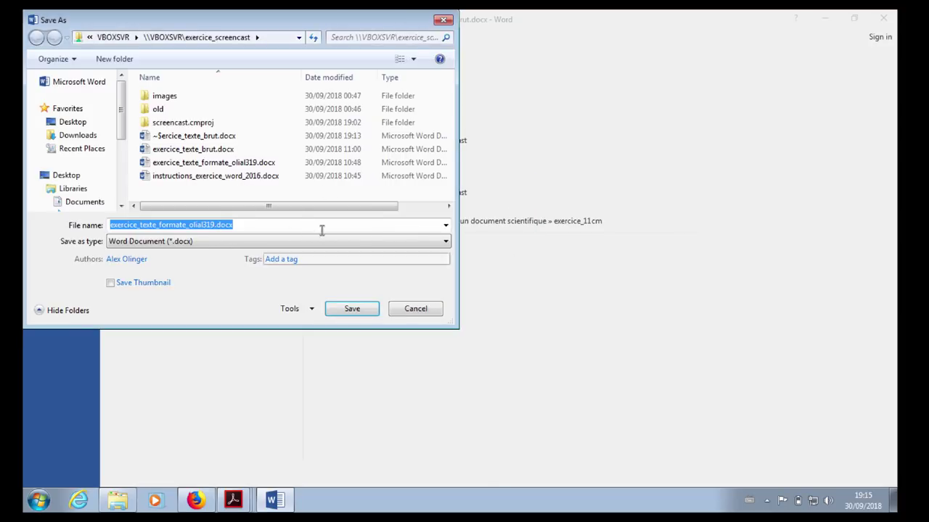
# Add the suffix _screencast to the file name and save the document as exercice_texte_formate_olial319_screencast.docx
pyautogui.click(215, 225)
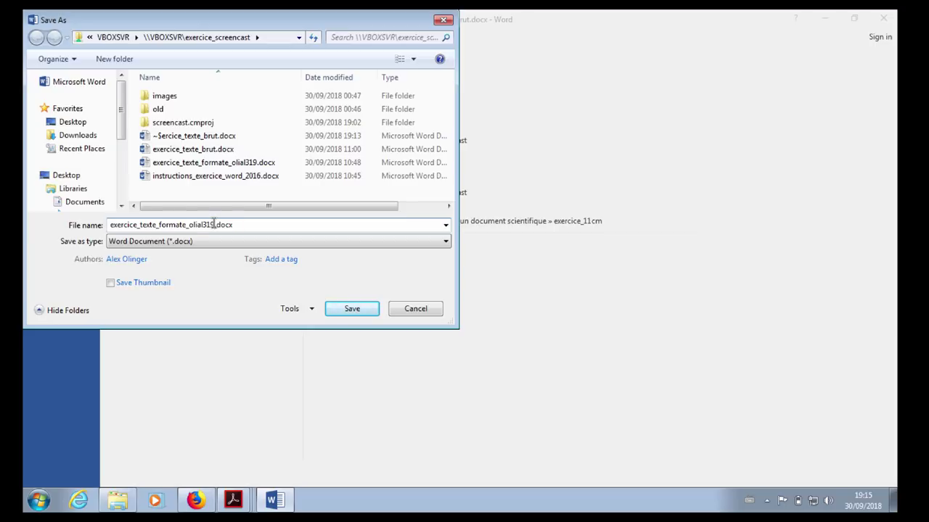
pyautogui.write('_screencast')
pyautogui.press('Return')
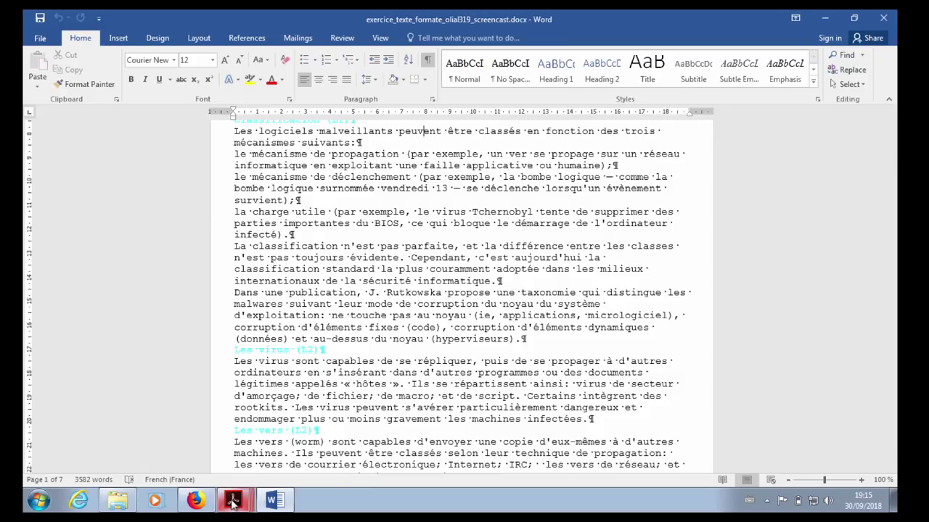
# Switch to instructions_exercice_word_2016.pdf in Acrobat Reader and read section 1 on sections, section breaks, paper format and page margins
pyautogui.moveTo(233, 503)
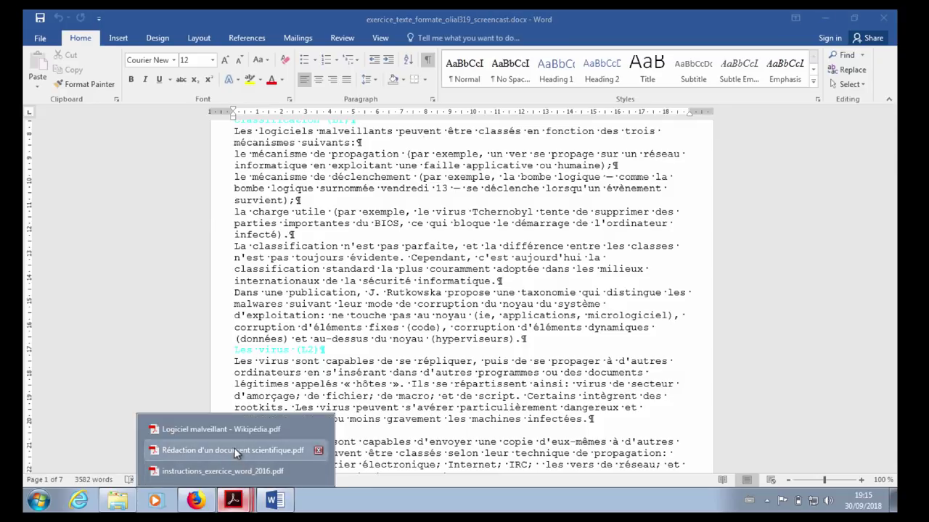
pyautogui.click(231, 472)
pyautogui.scroll(-1, 337, 354)
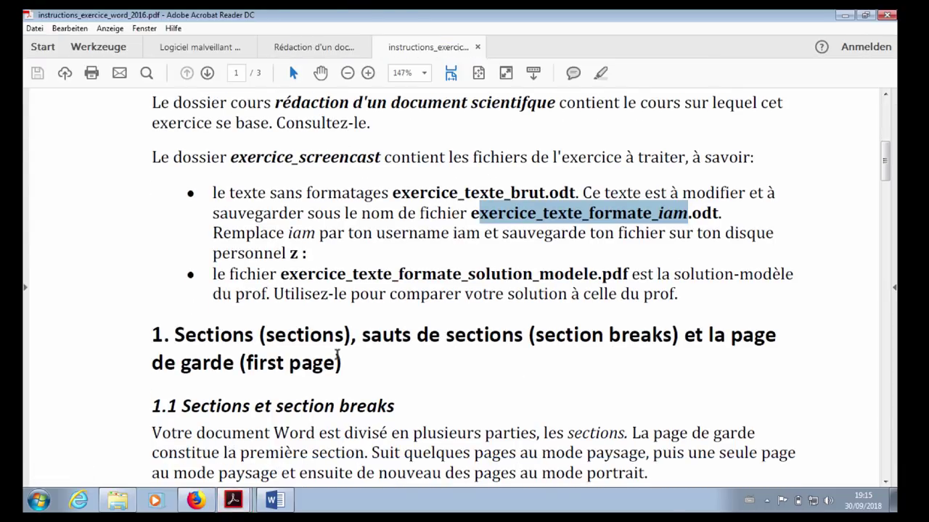
pyautogui.scroll(-1, 337, 354)
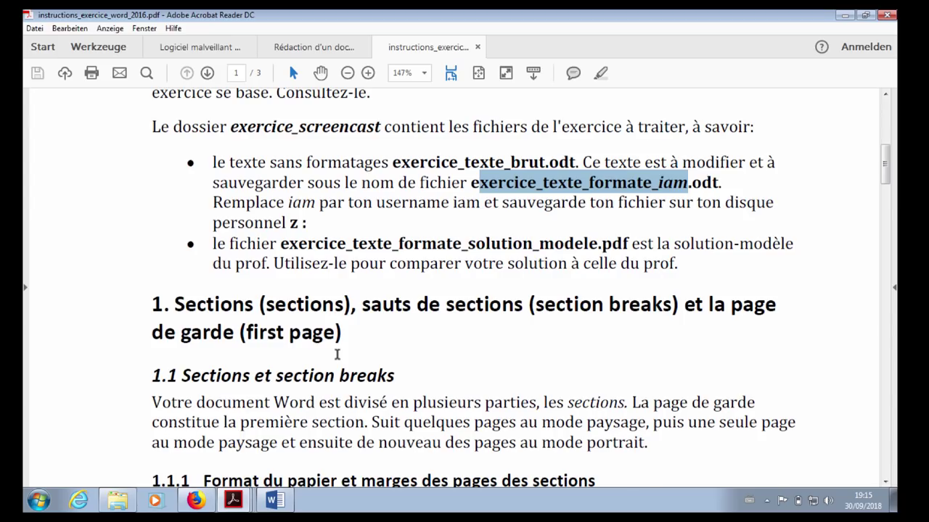
pyautogui.scroll(-2, 337, 354)
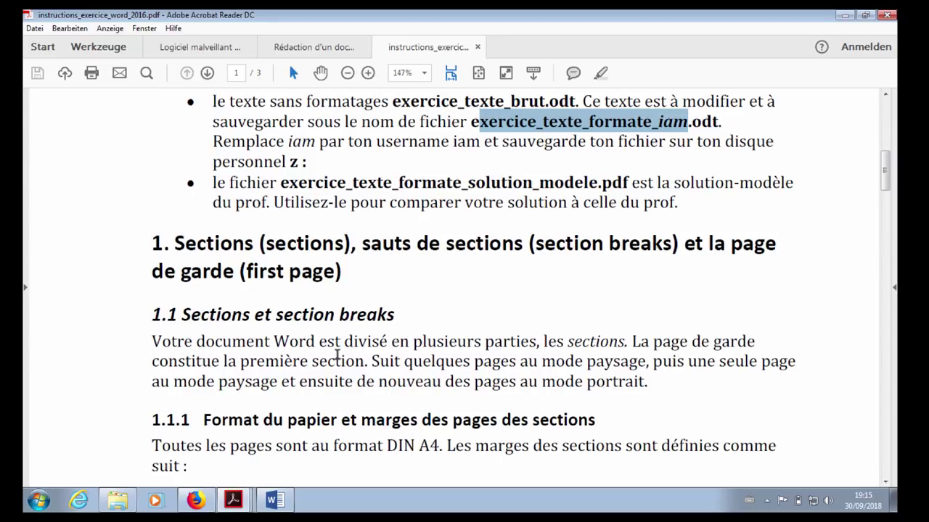
pyautogui.scroll(-1, 336, 354)
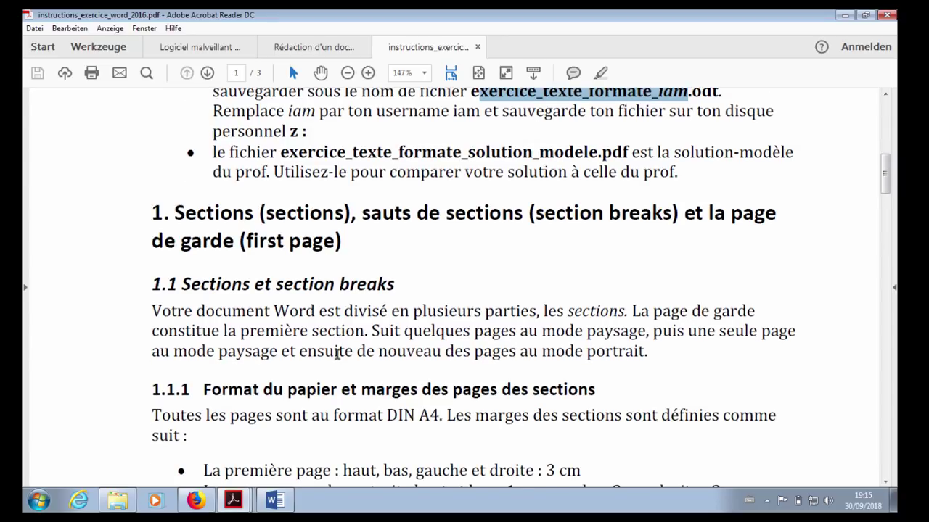
pyautogui.scroll(-1, 335, 356)
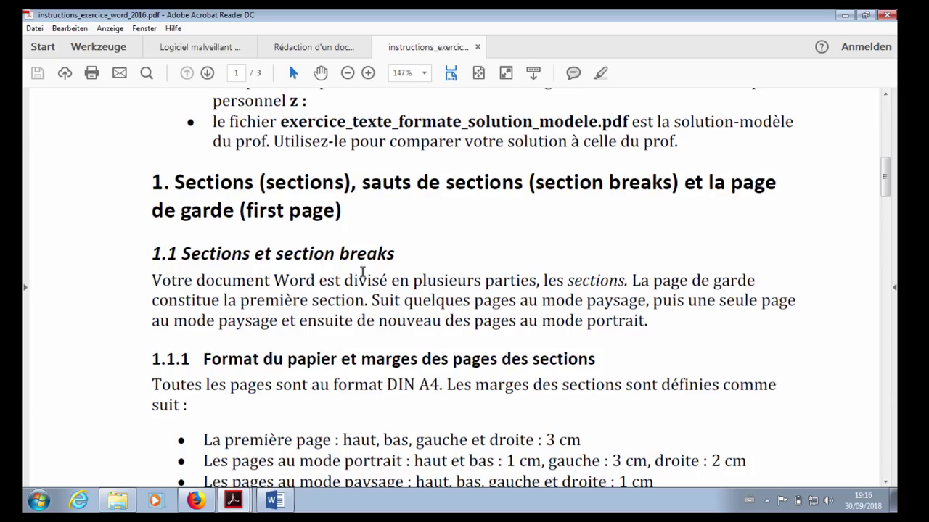
pyautogui.scroll(-1, 362, 272)
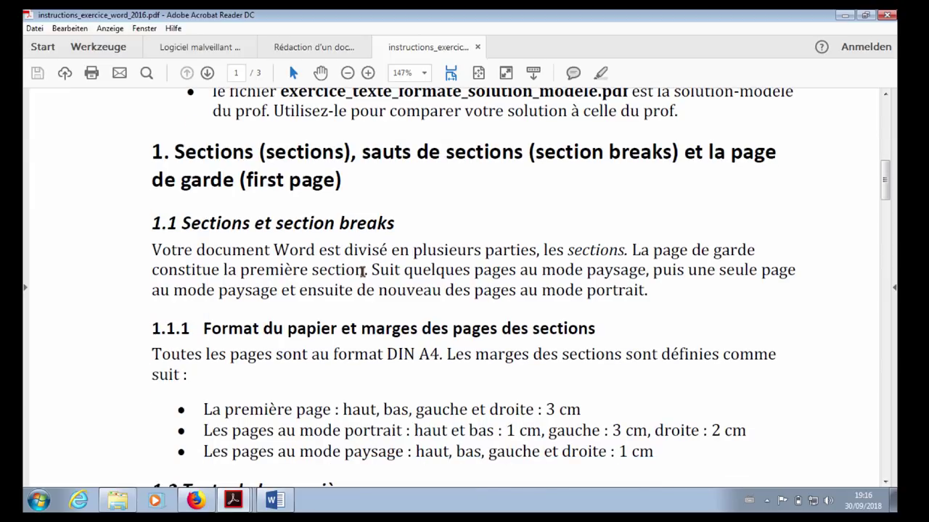
pyautogui.scroll(-1, 363, 272)
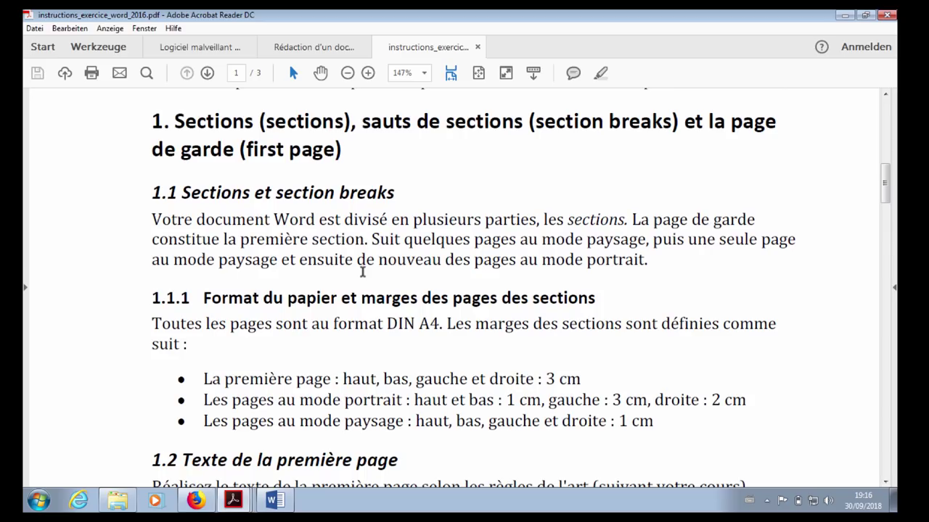
pyautogui.scroll(-2, 363, 272)
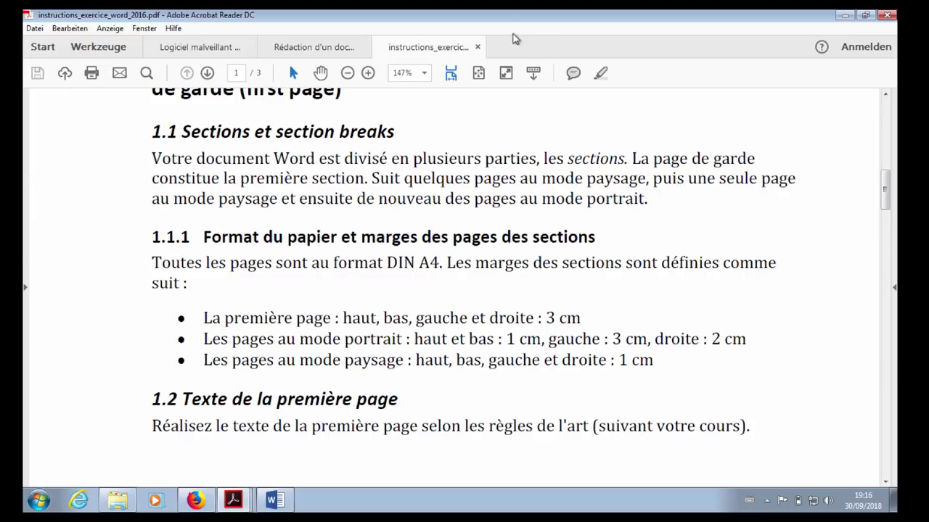
pyautogui.click(522, 3)
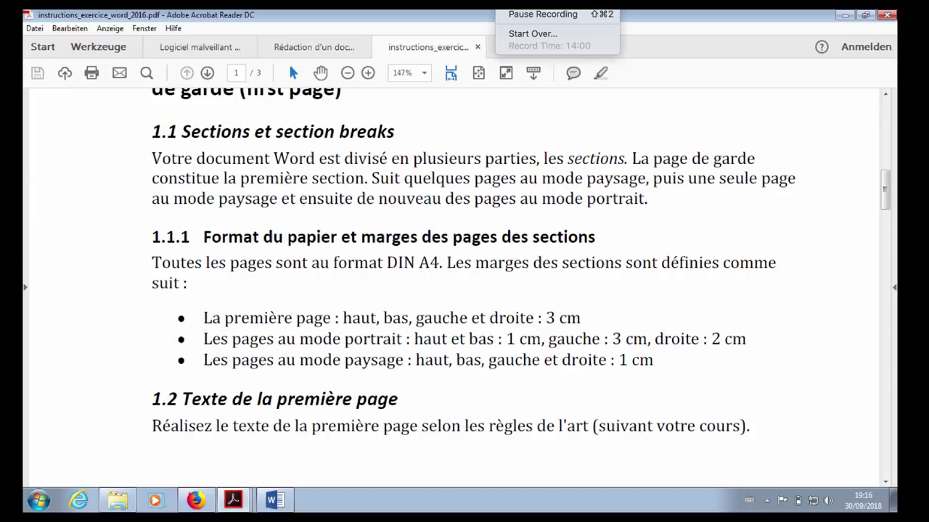
pyautogui.click(528, 14)
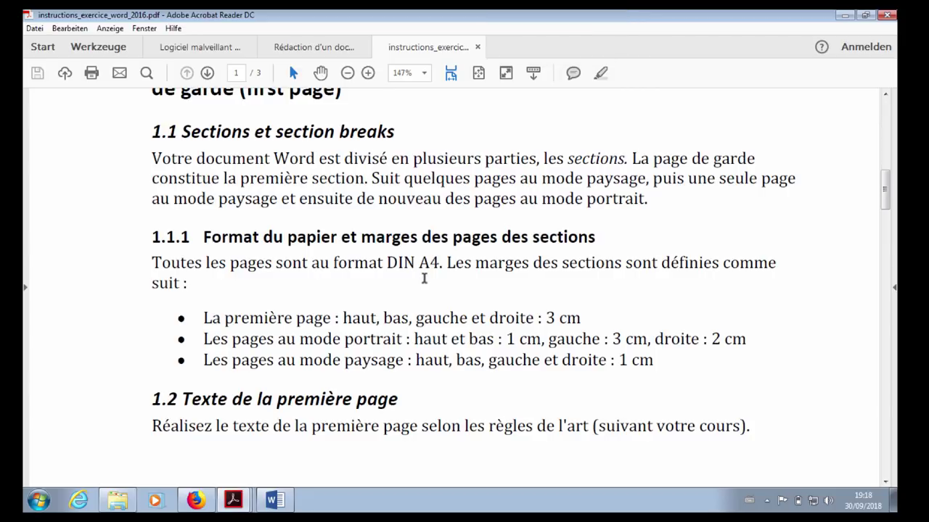
# Examine the requirements in 1.1 Sections et section breaks for the cover page section and the page orientations that follow
pyautogui.scroll(-1, 424, 279)
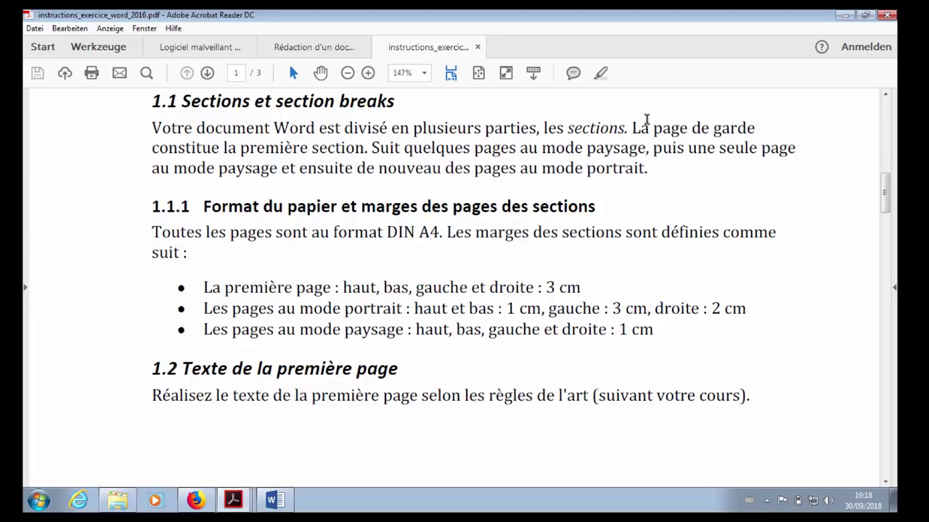
pyautogui.moveTo(633, 126); pyautogui.dragTo(367, 149)
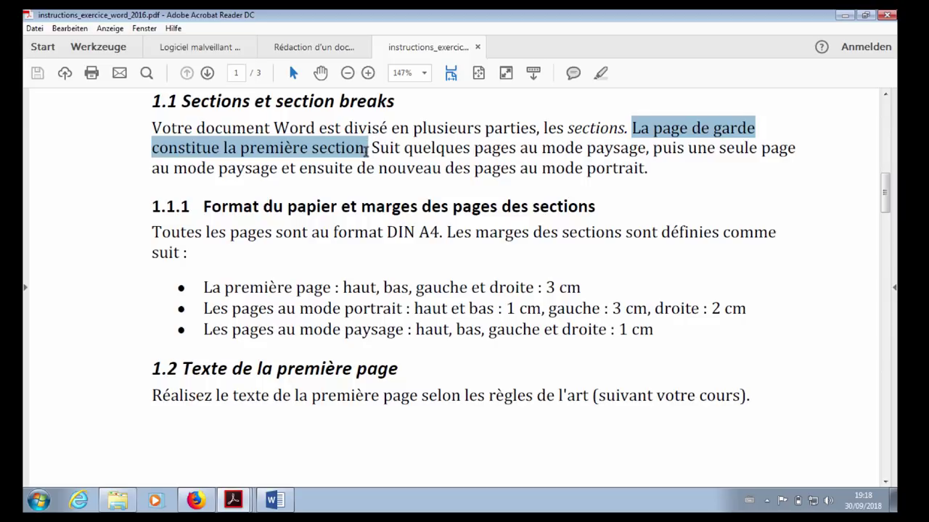
pyautogui.click(532, 152)
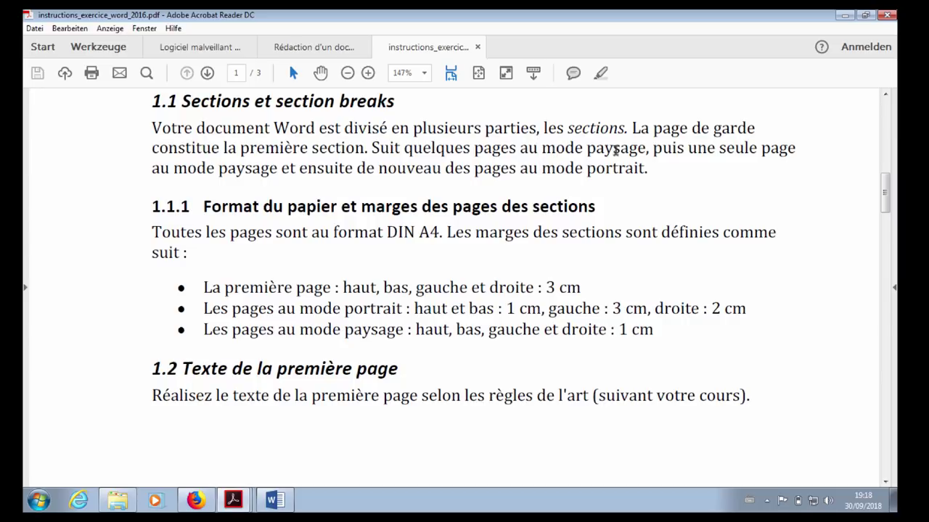